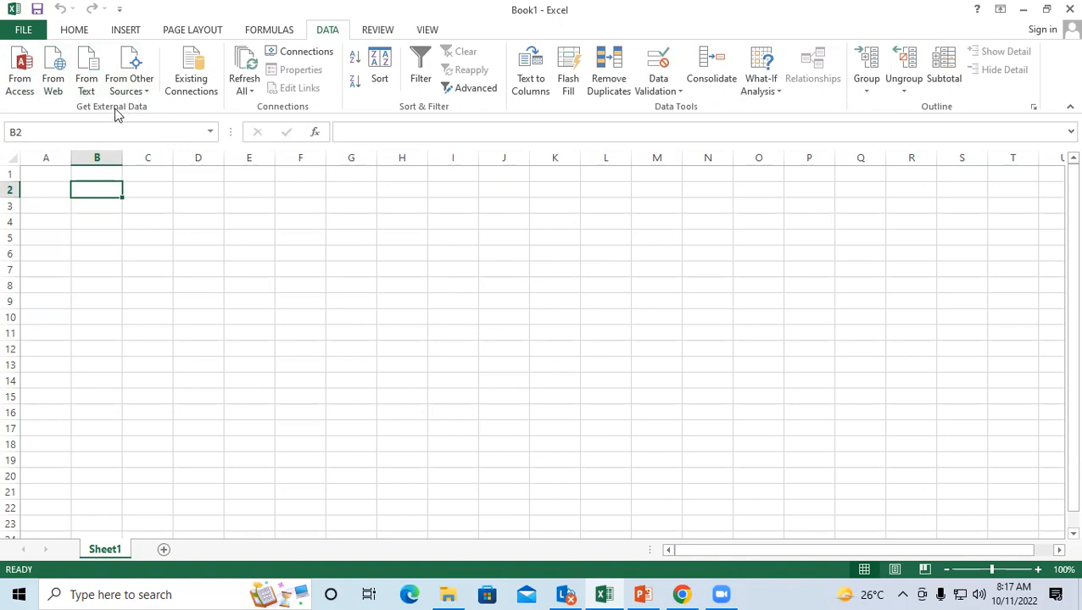
Step: Launch Word with winword from the Run prompt and start a blank document
left_click(309, 256)
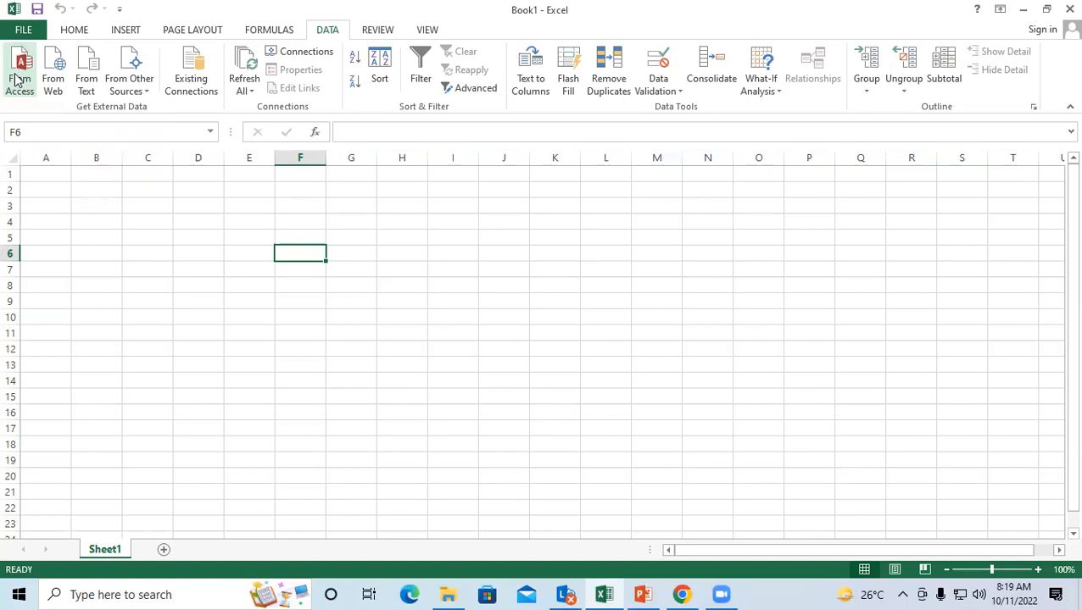
key("super+r")
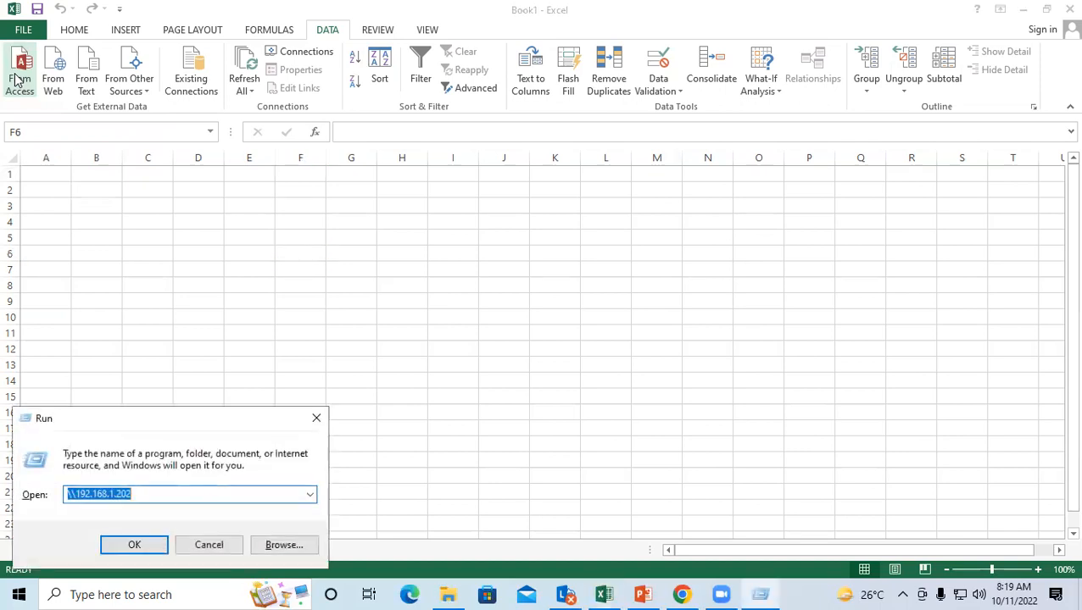
type("wi")
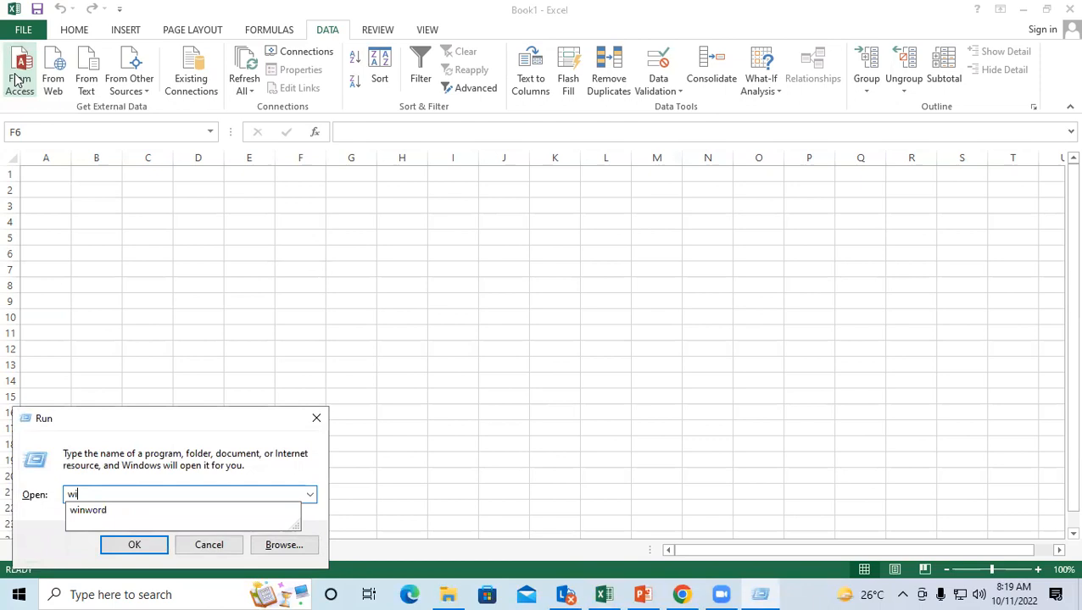
key("Down")
key("Return")
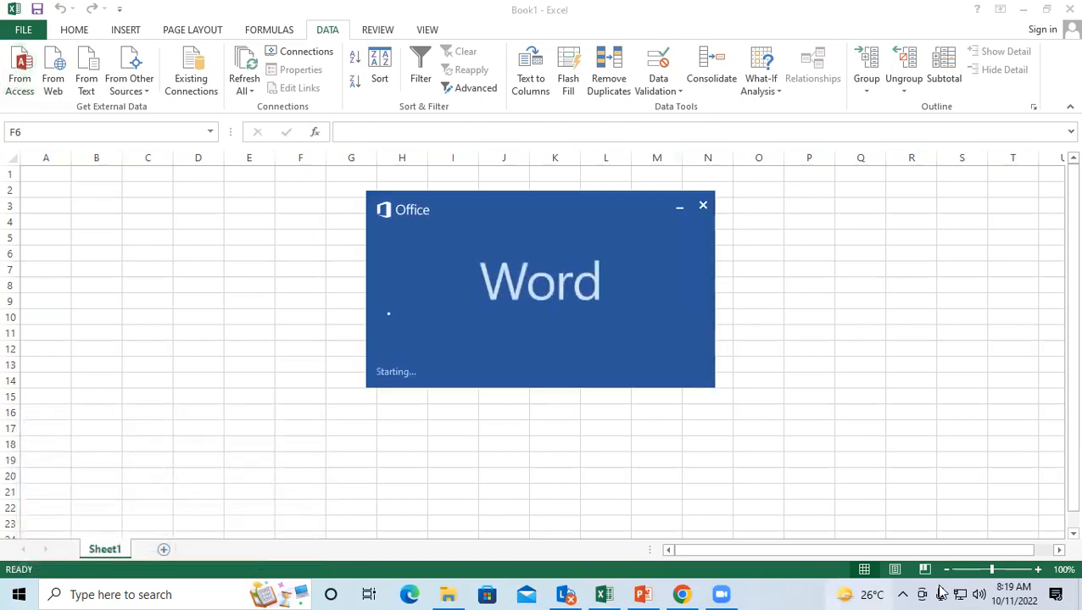
left_click(380, 203)
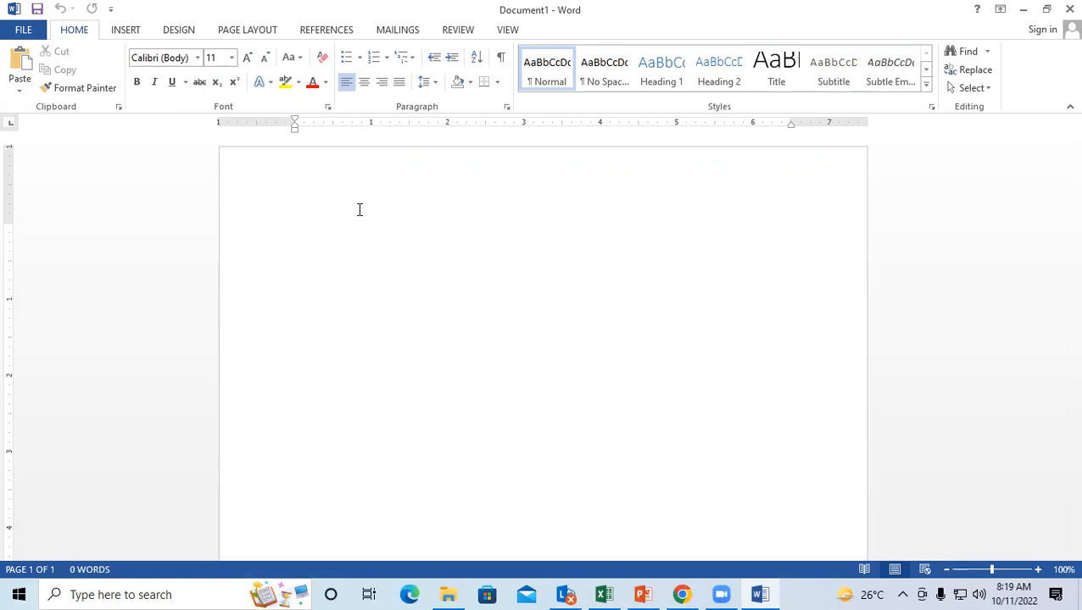
Step: Begin a new recipient list via Mailings > Select Recipients > Type a New List
left_click(389, 30)
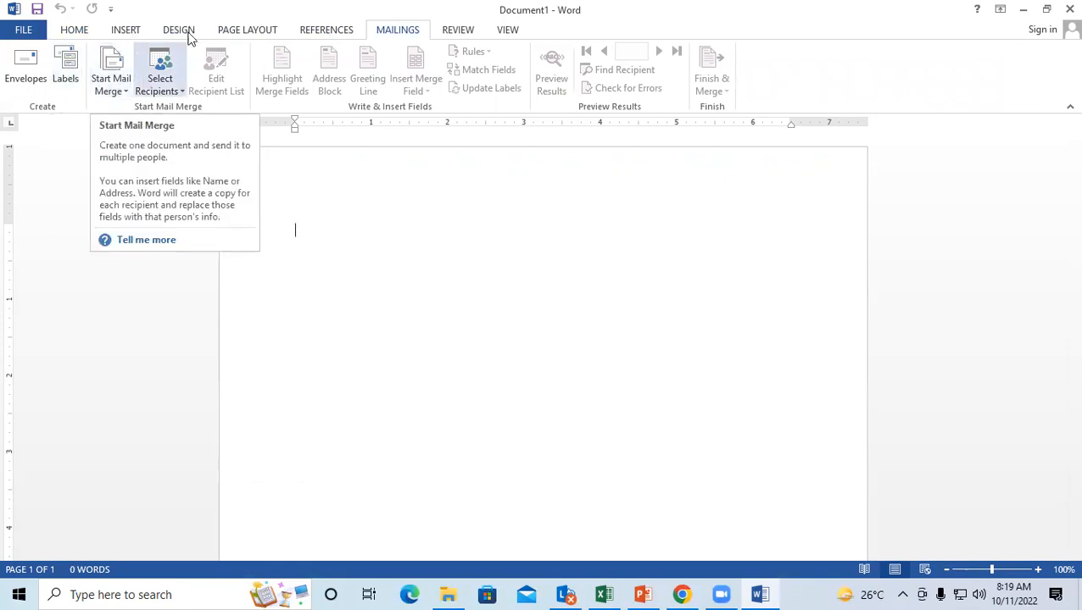
left_click(158, 90)
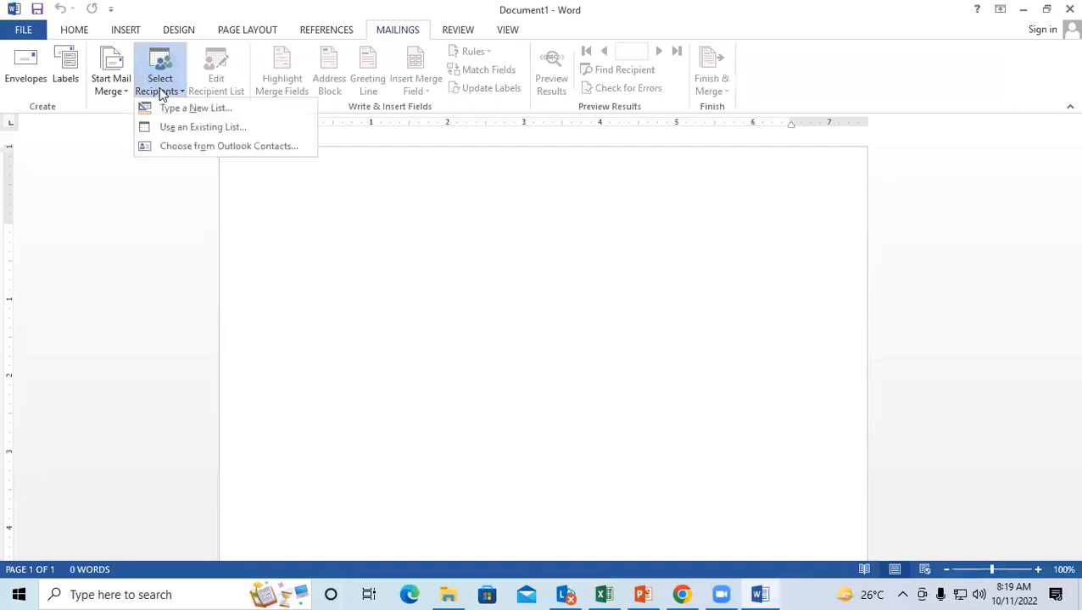
left_click(209, 113)
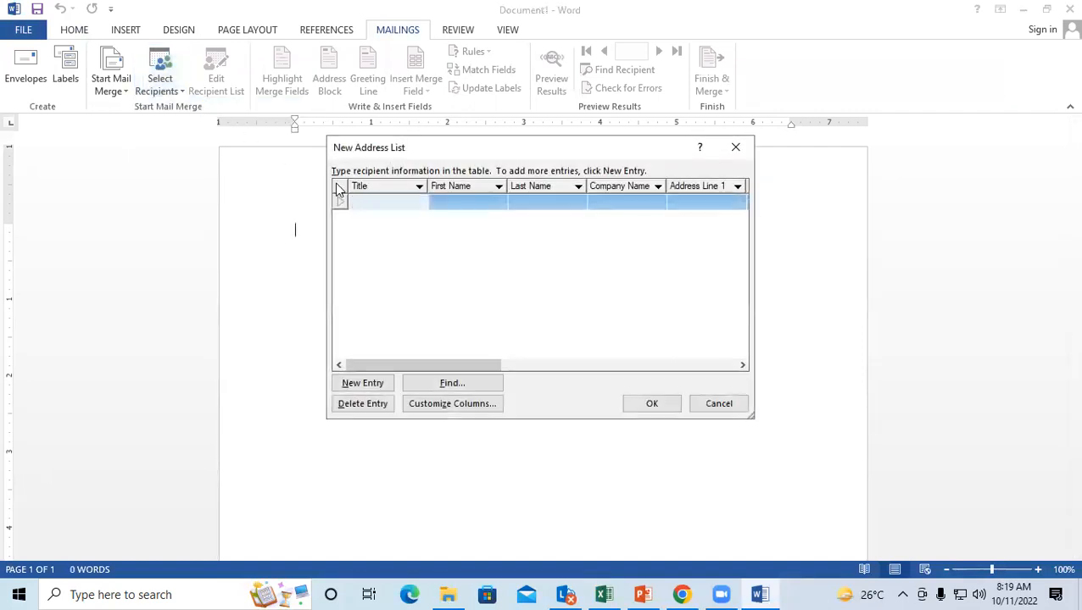
Step: Fill the first entry with title MR, the recipient's first and last name, and company GIT
left_click_drag(392, 158, 179, 144)
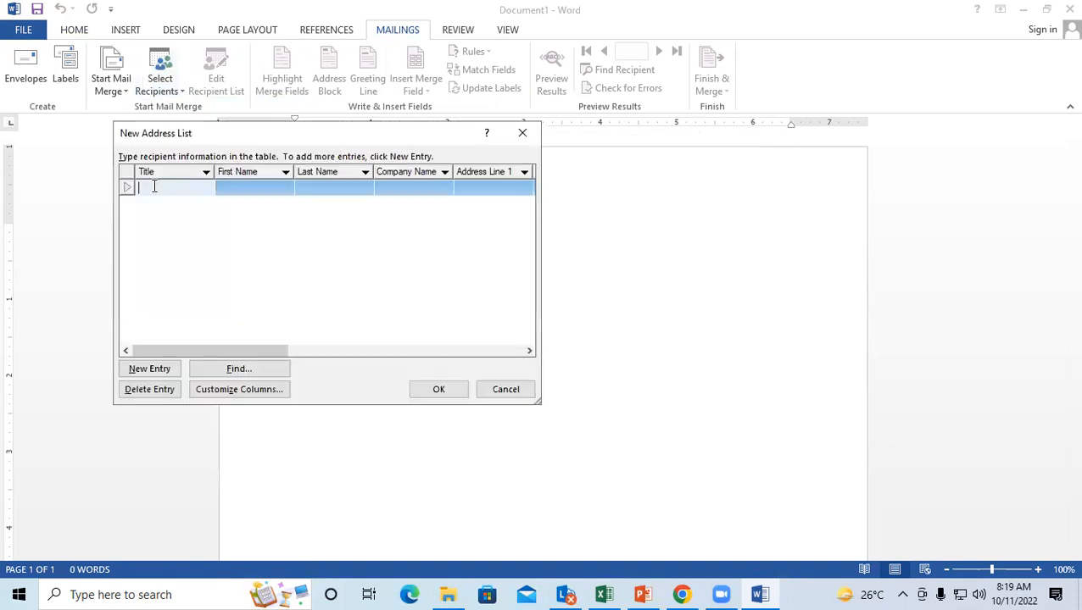
type("mrs.")
key("BackSpace")
key("BackSpace")
key("BackSpace")
key("BackSpace")
type("MR")
key("Tab")
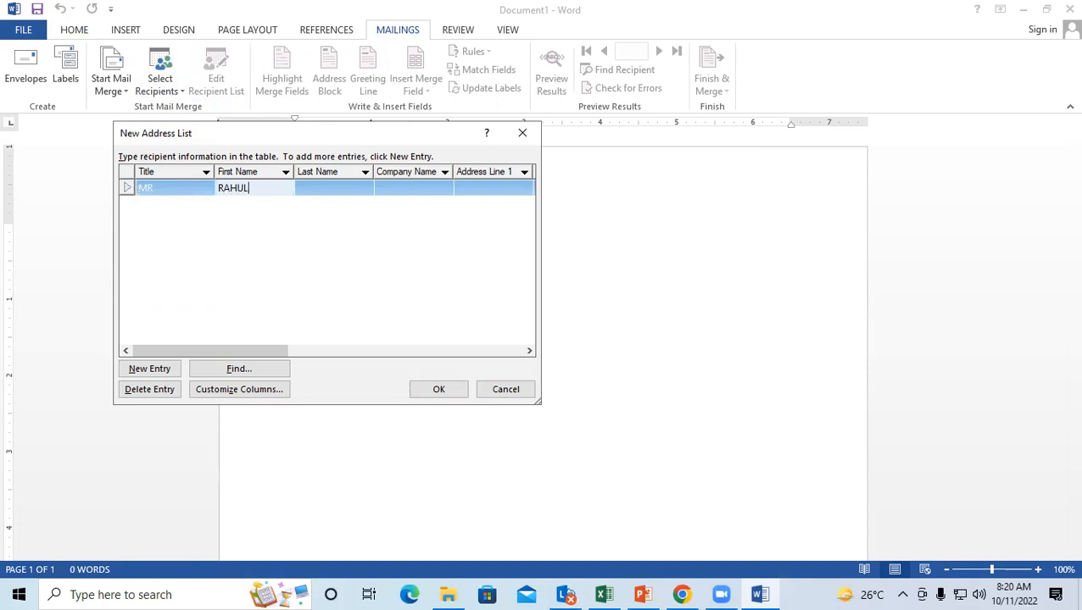
key("Tab")
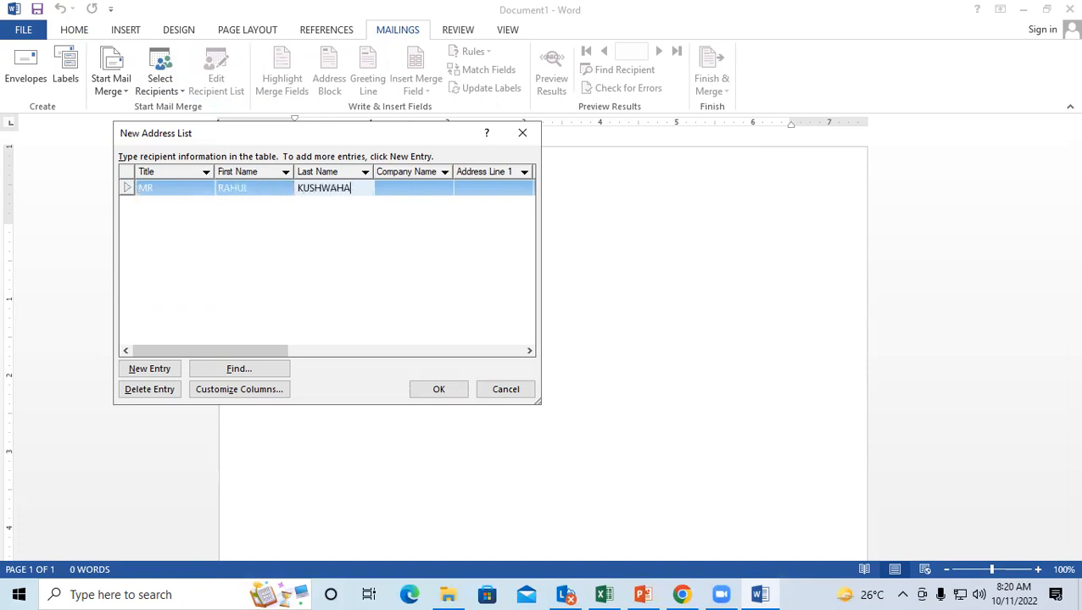
key("Tab")
type("GIT")
Step: Add a second entry titled MR with the recipient's first and last name
left_click(156, 371)
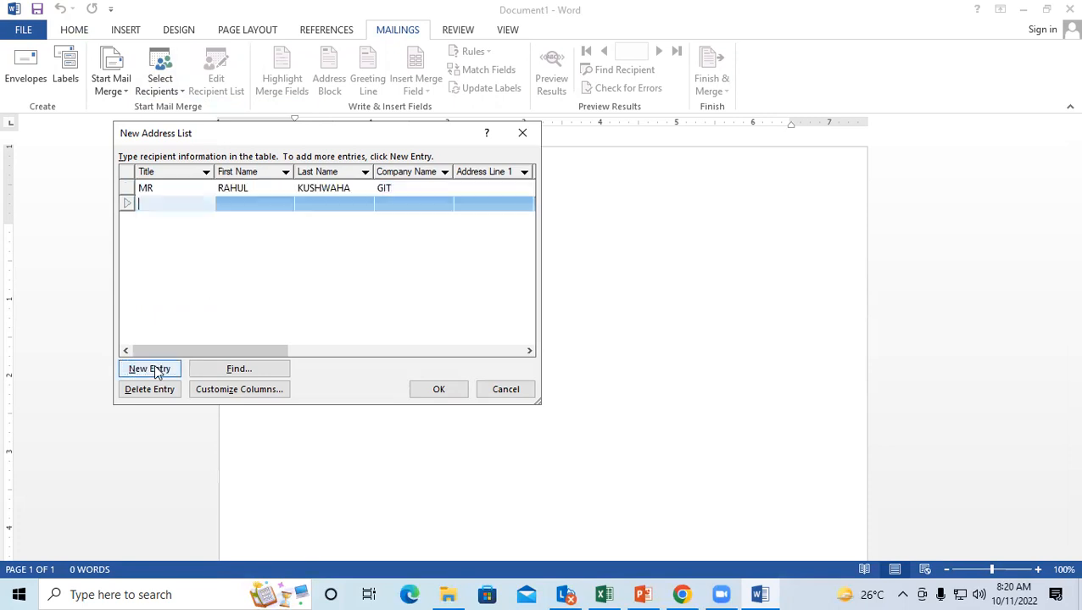
type("MR")
key("Tab")
key("Tab")
key("Tab")
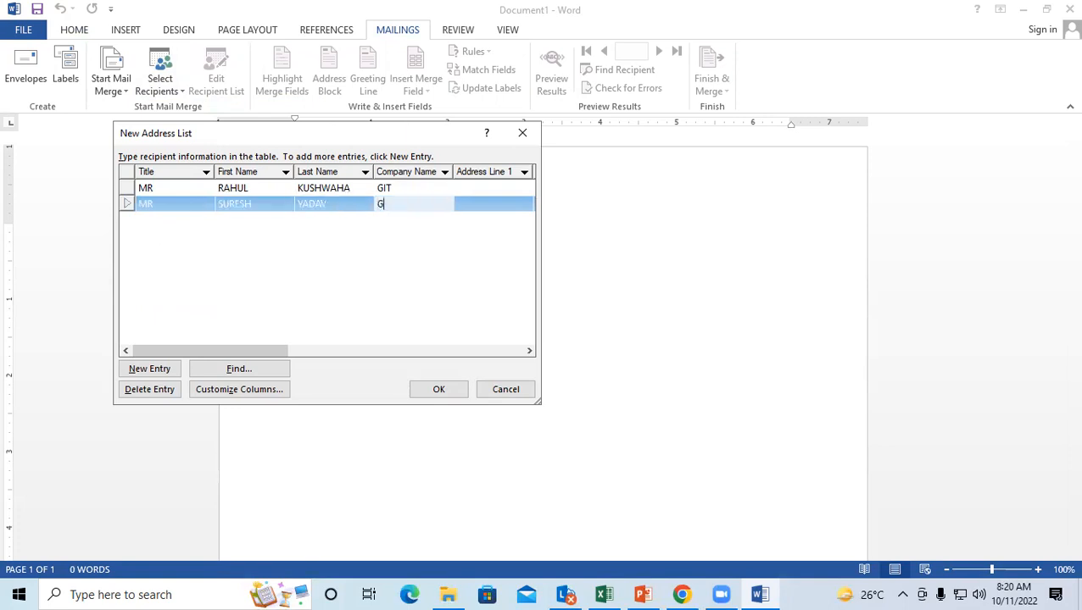
Step: Add a third entry row, fill its fields, and confirm the list with OK
left_click(144, 370)
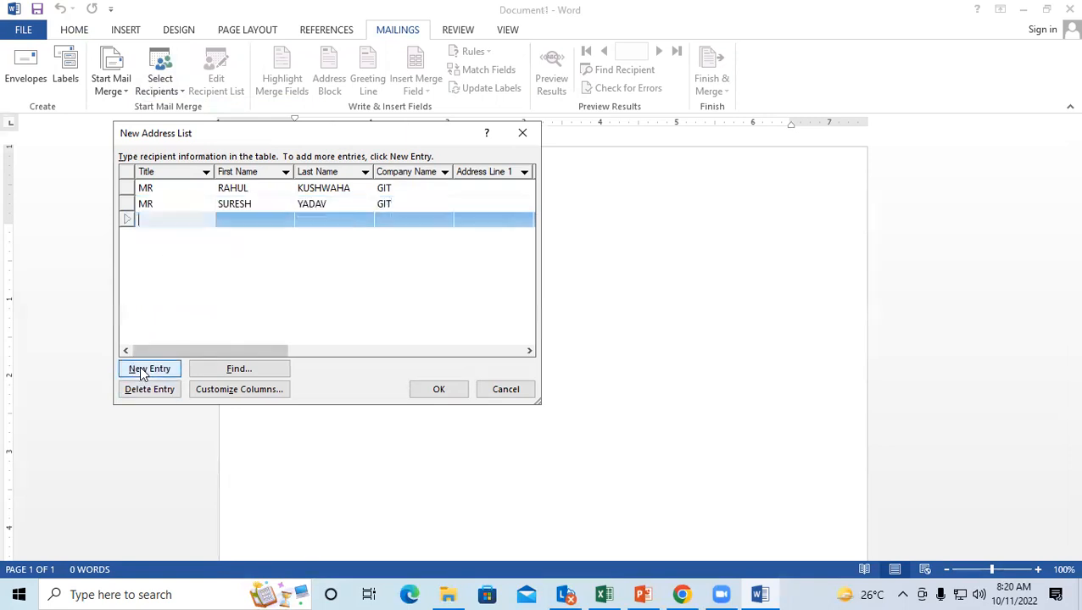
key("Tab")
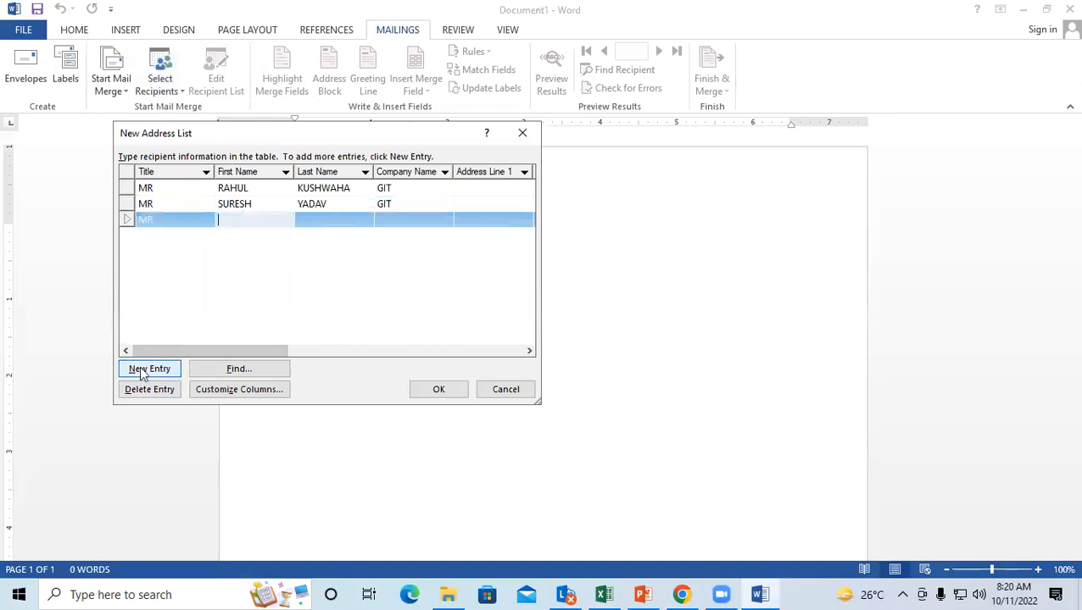
key("Tab")
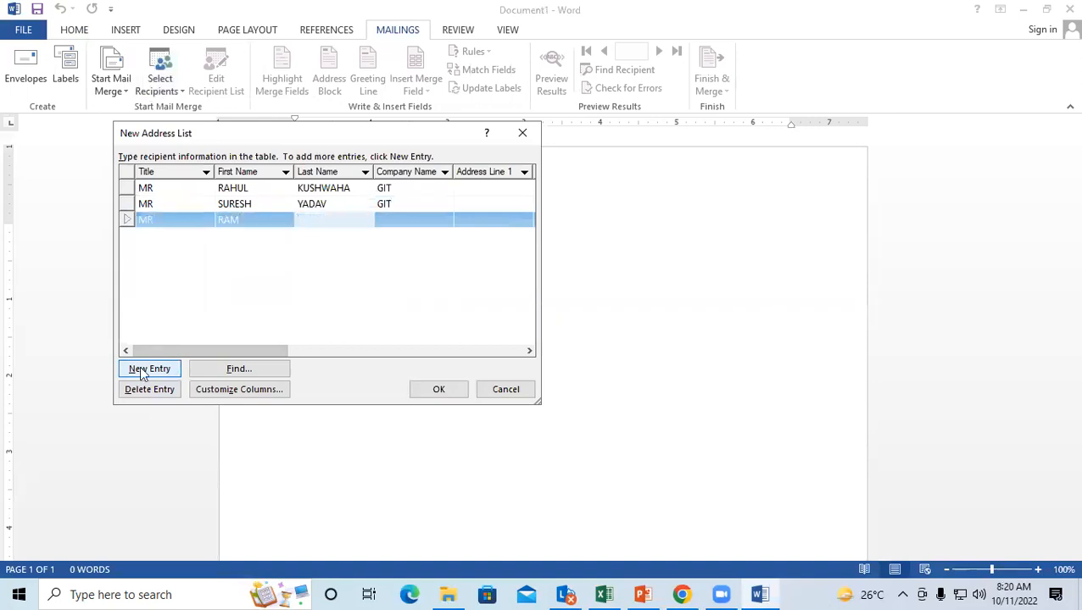
key("Tab")
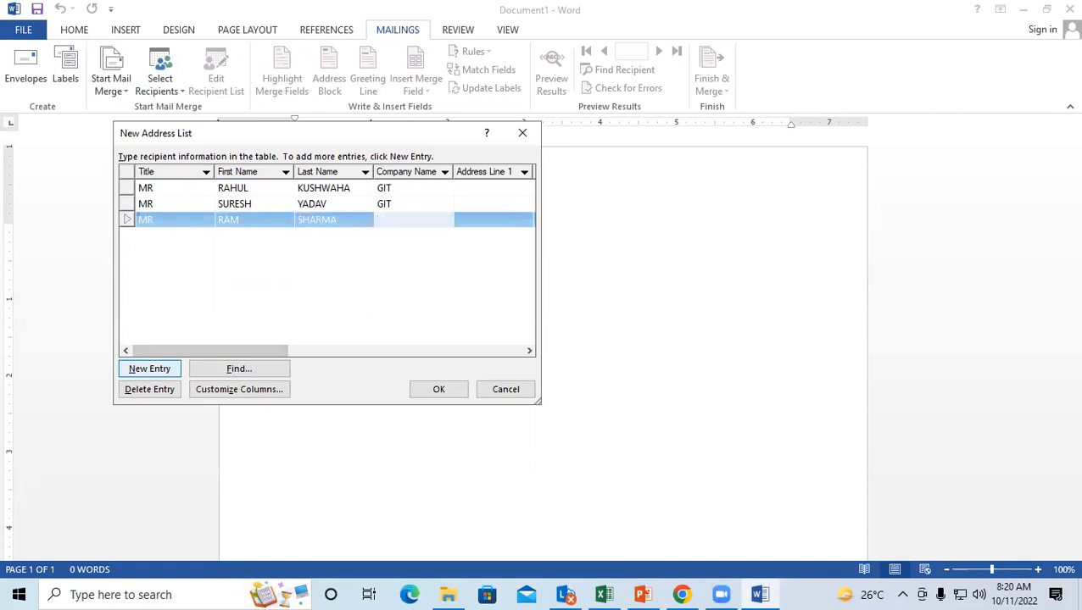
left_click(431, 390)
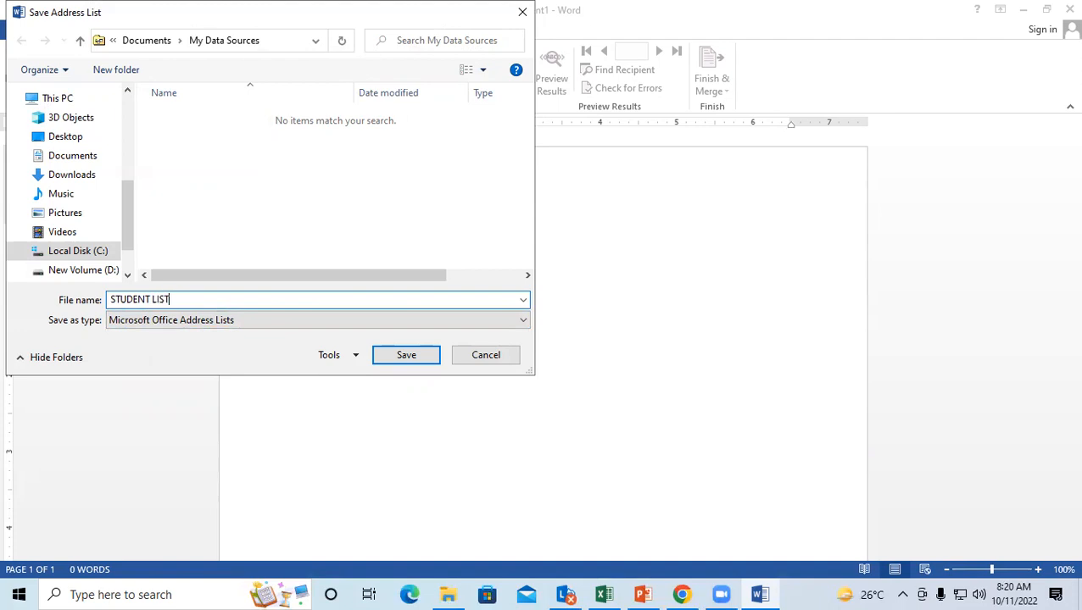
Step: Save the address list as STUDENT LIST on the Desktop, then close Word without saving
scroll(53, 212, "up", 1)
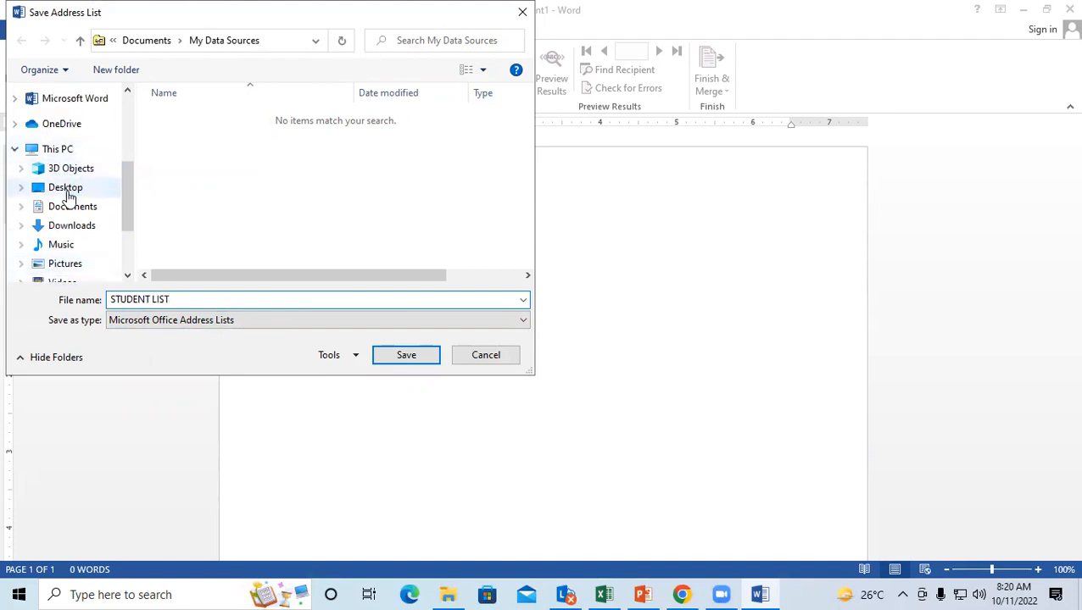
left_click(67, 190)
left_click(383, 356)
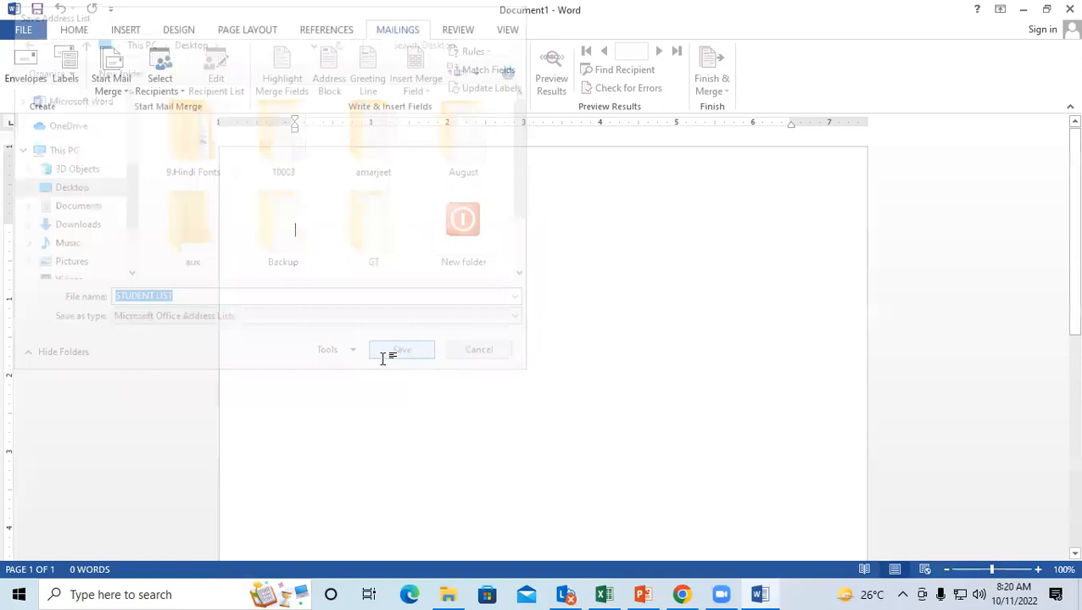
left_click(1069, 9)
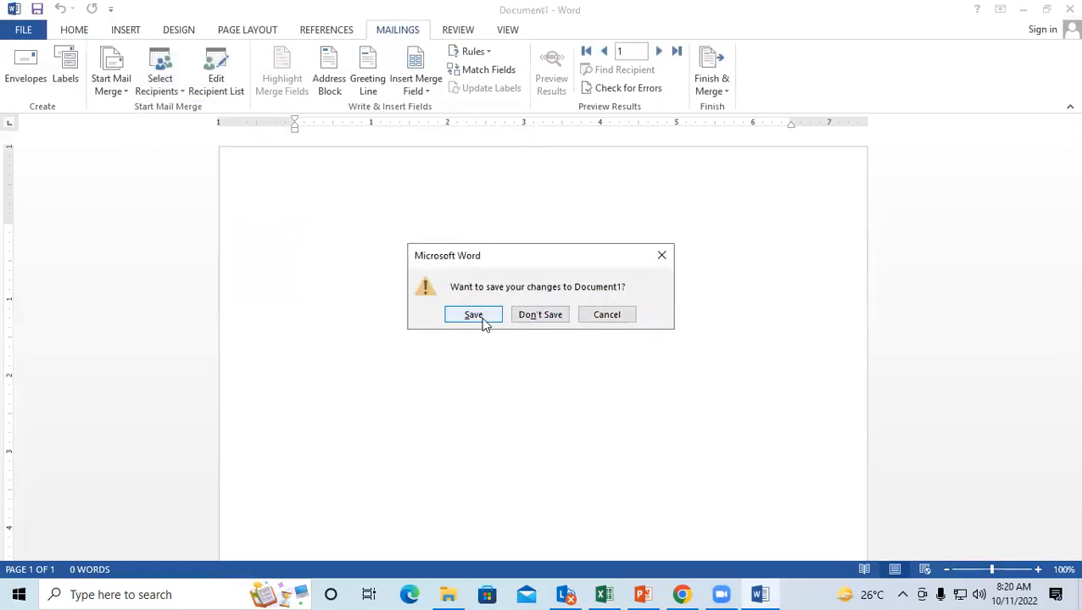
left_click(524, 326)
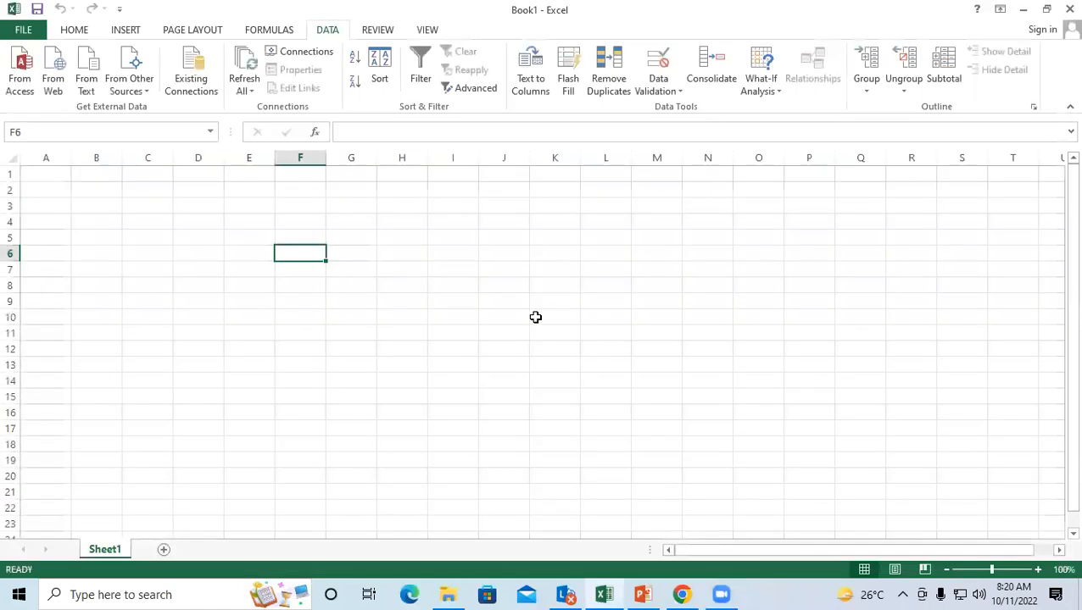
Step: Select cell B4 as the import destination
left_click(160, 253)
left_click(433, 247)
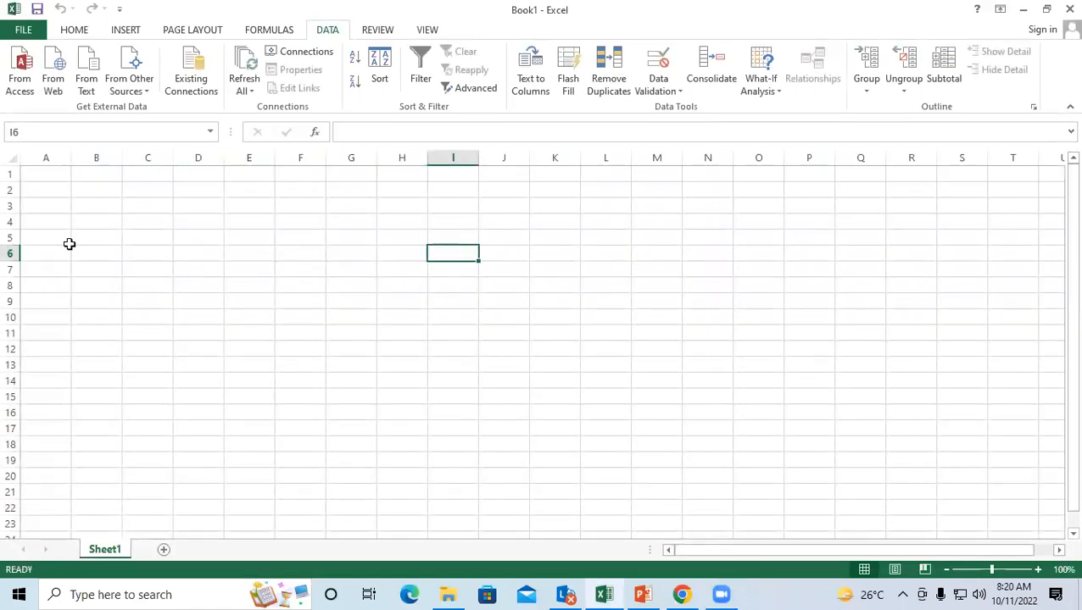
left_click(73, 222)
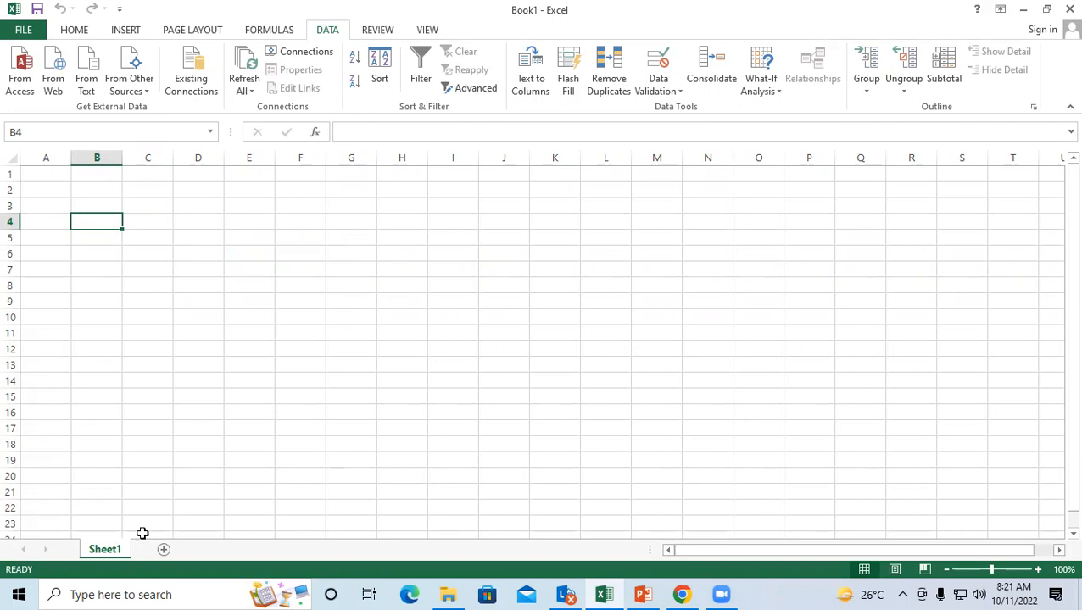
Step: Choose the STUDENT LIST database on the Desktop through Data > From Access
left_click(19, 60)
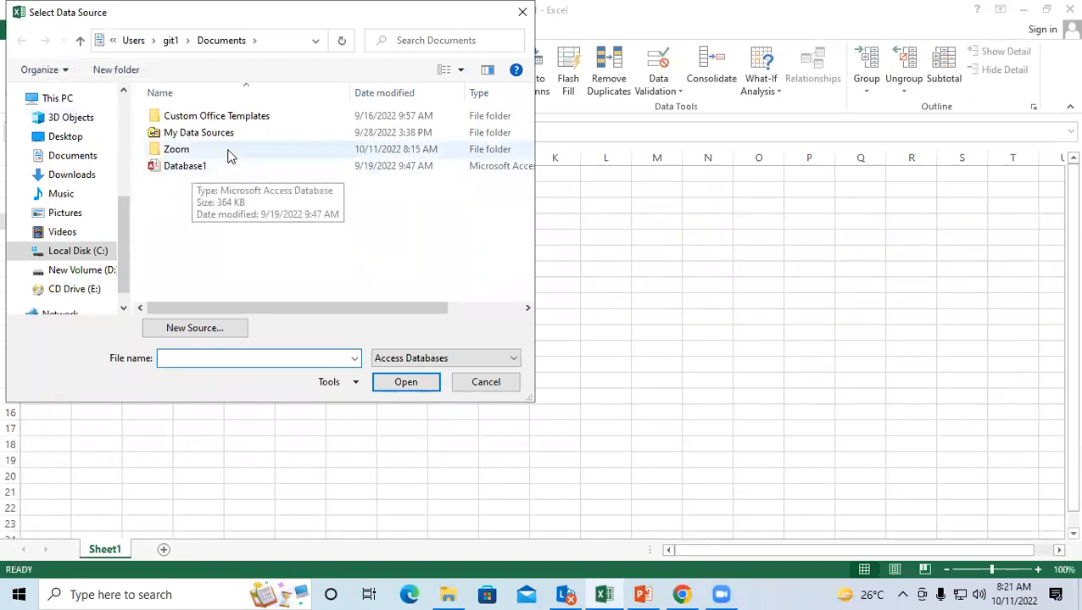
left_click(68, 139)
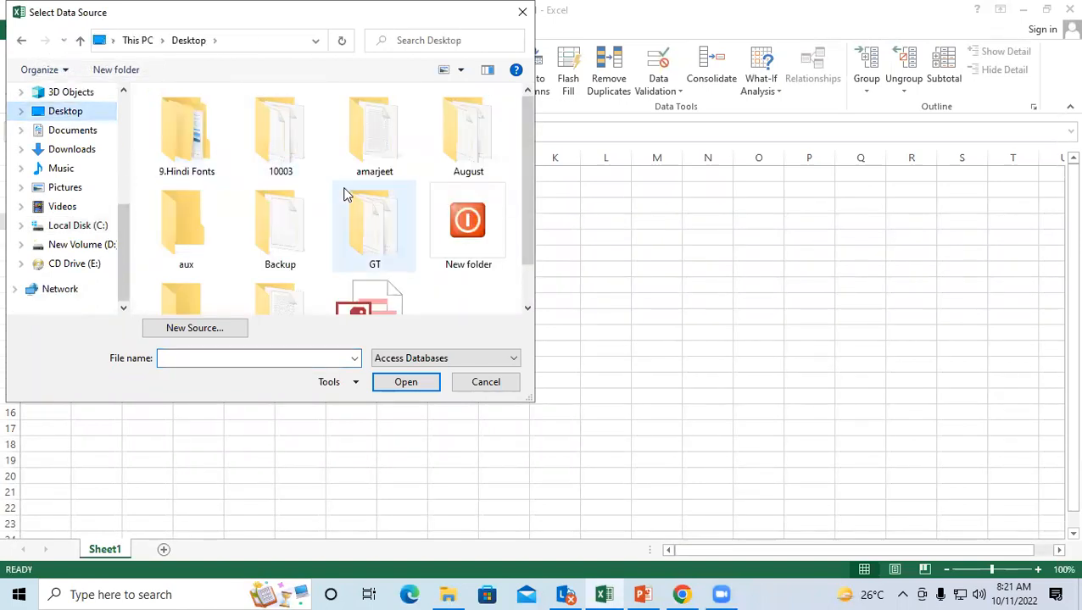
left_click(526, 311)
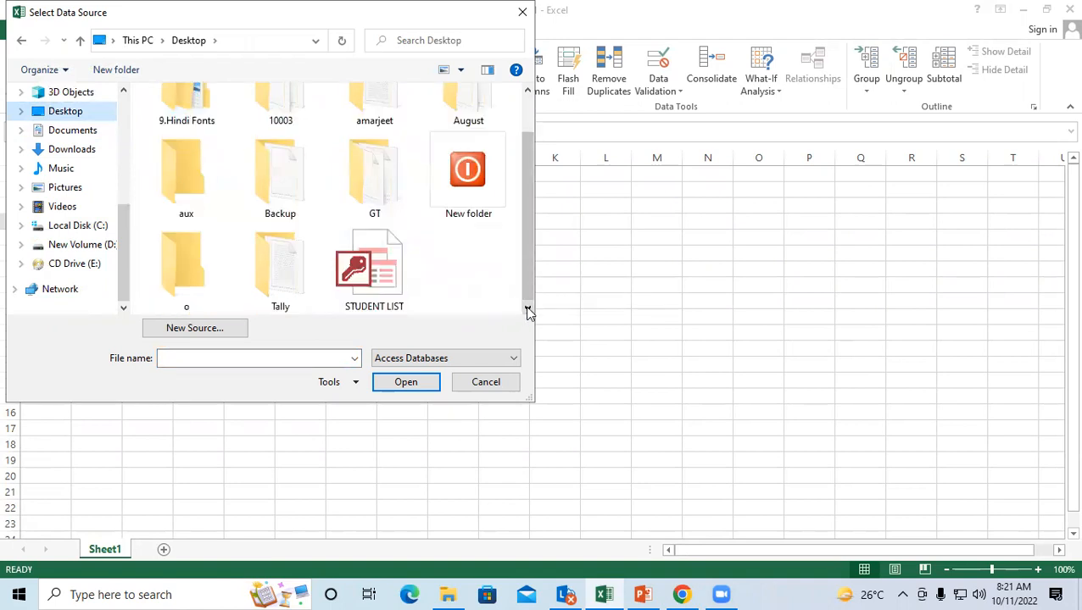
left_click(373, 261)
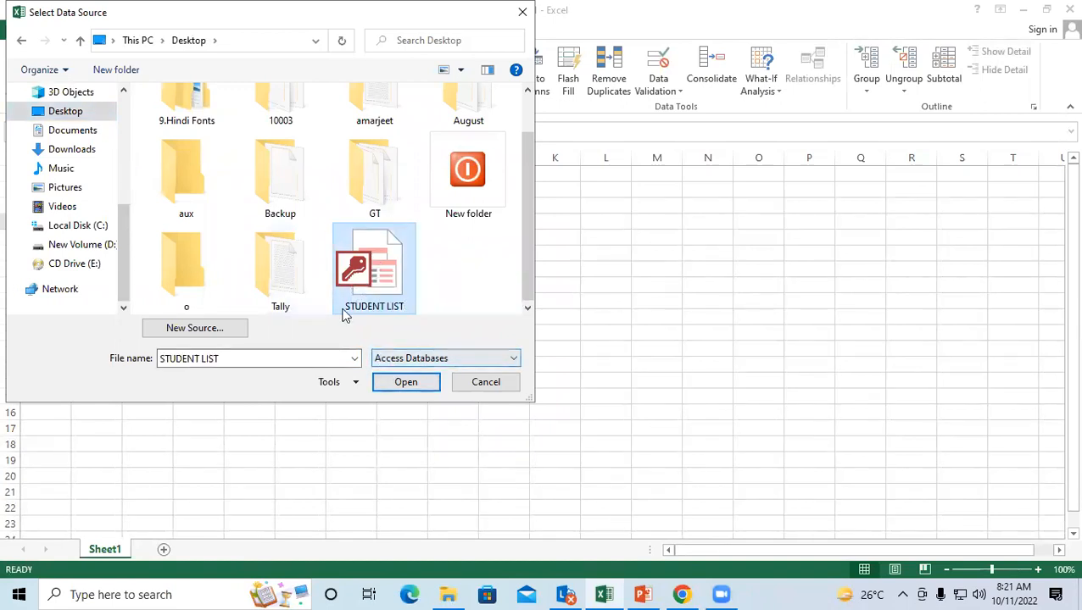
Step: Open STUDENT LIST and import it as a table starting at cell B4
left_click(406, 382)
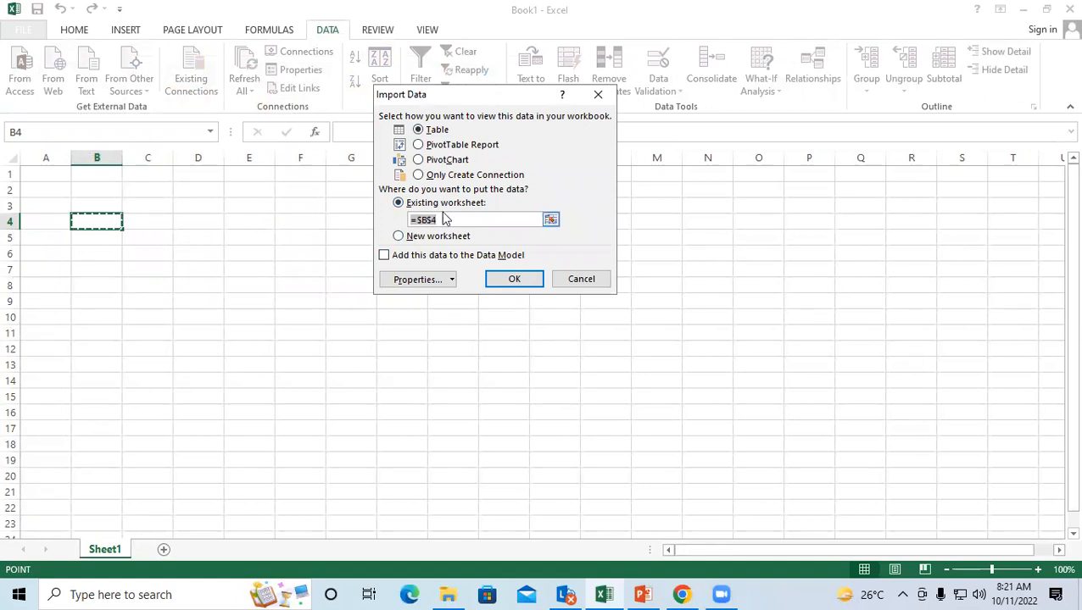
left_click(515, 280)
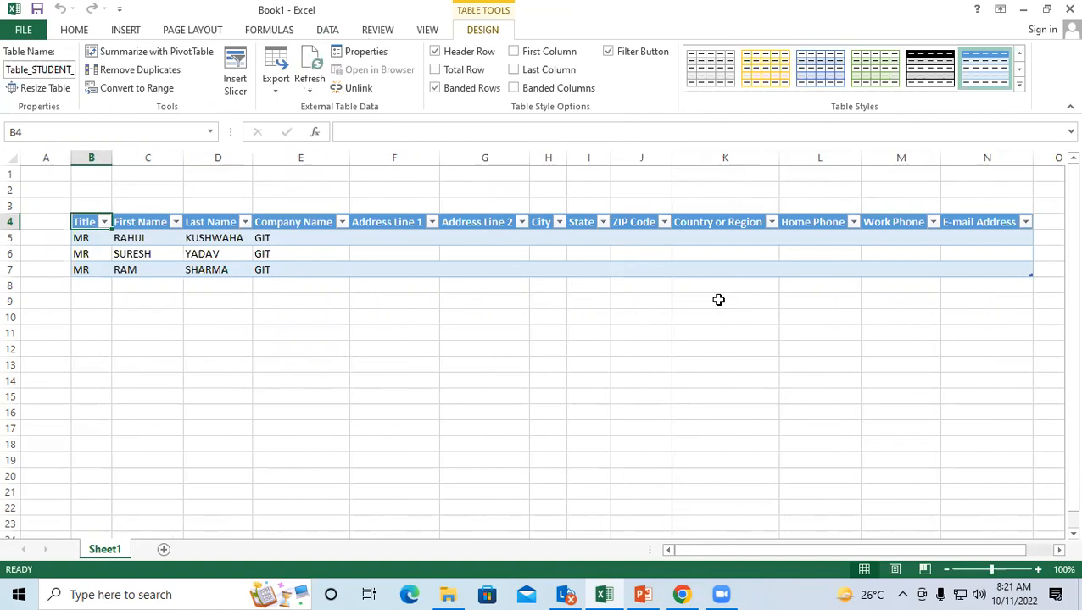
left_click(412, 249)
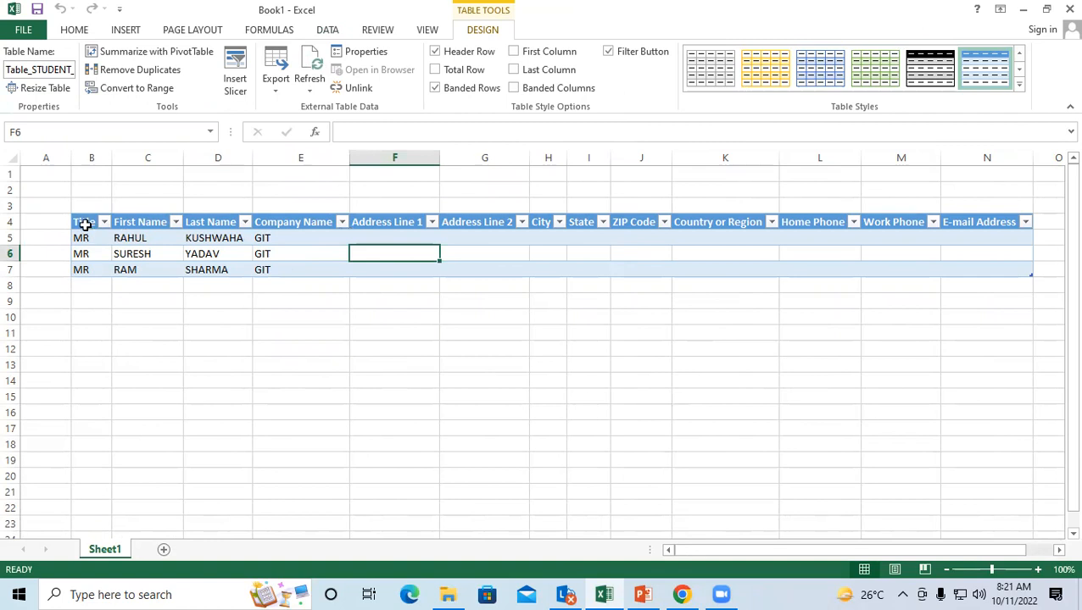
Step: Clear all contents and formats from the unwanted table columns F through N
left_click_drag(85, 223, 992, 222)
left_click(763, 349)
left_click_drag(400, 222, 1024, 272)
left_click(73, 30)
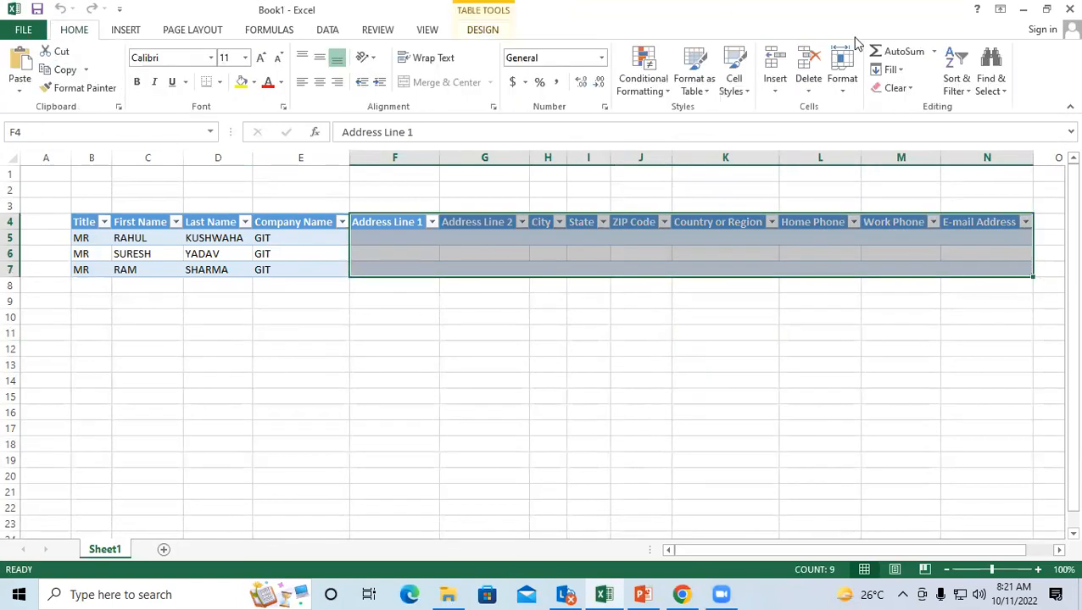
left_click(905, 90)
left_click(905, 109)
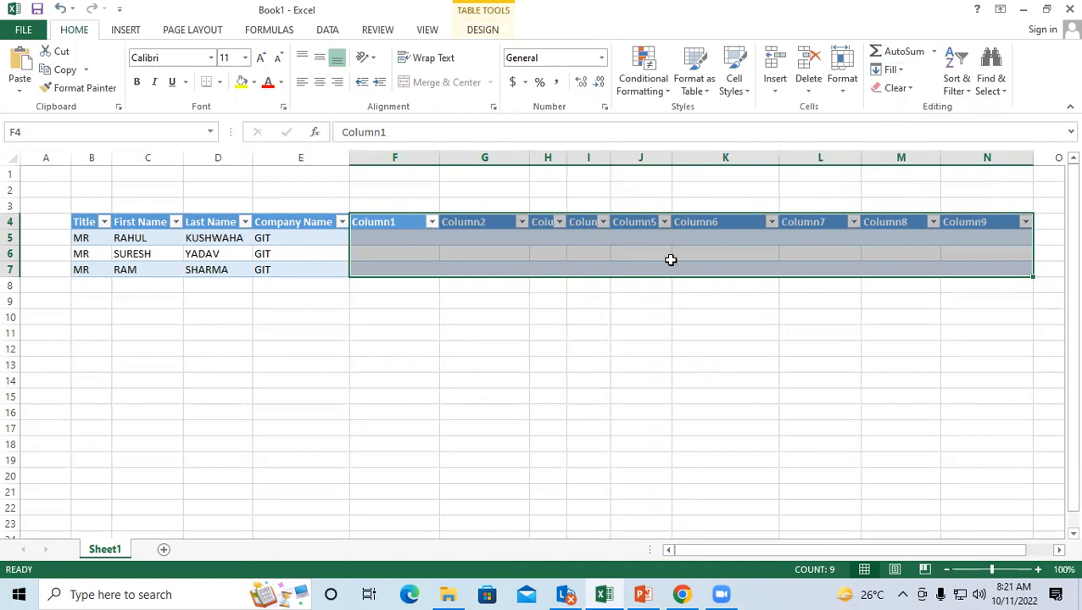
left_click(894, 88)
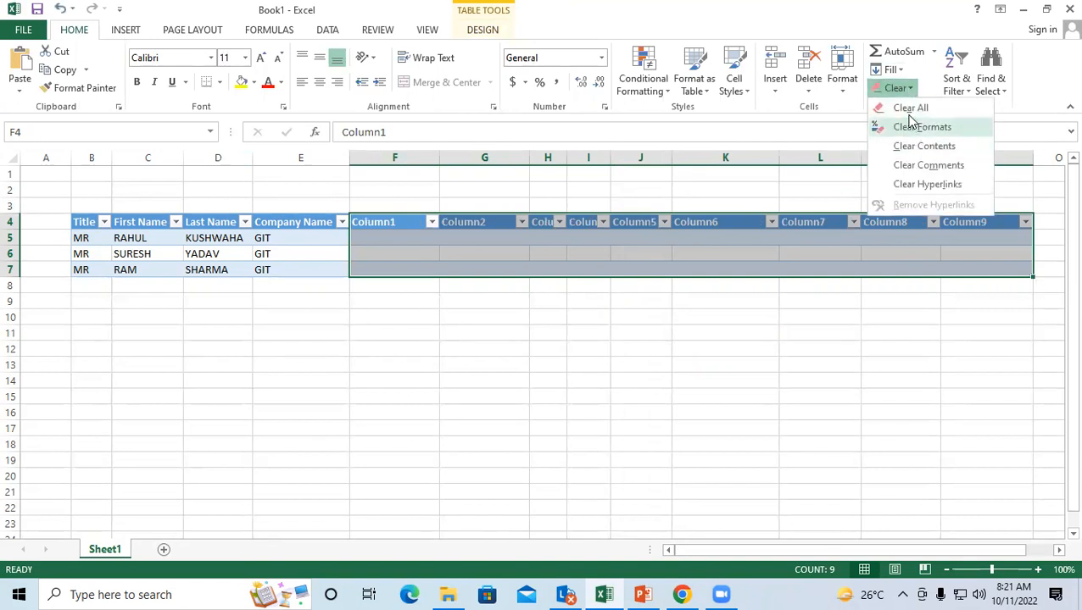
left_click(929, 126)
Step: Delete columns F through N from the sheet
left_click(489, 349)
left_click(384, 214)
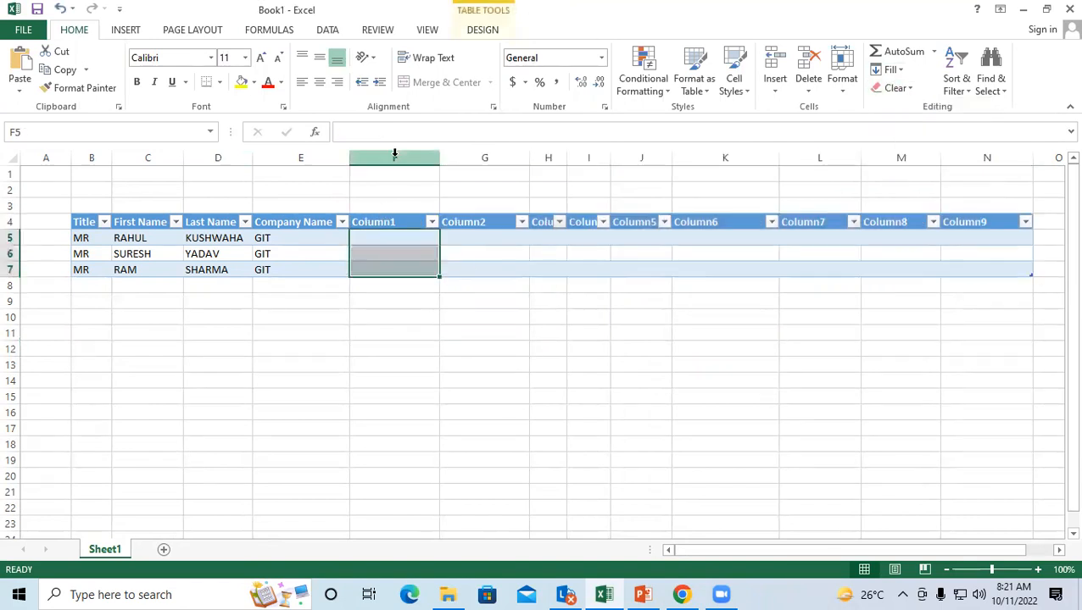
left_click_drag(394, 157, 1000, 146)
left_click(805, 81)
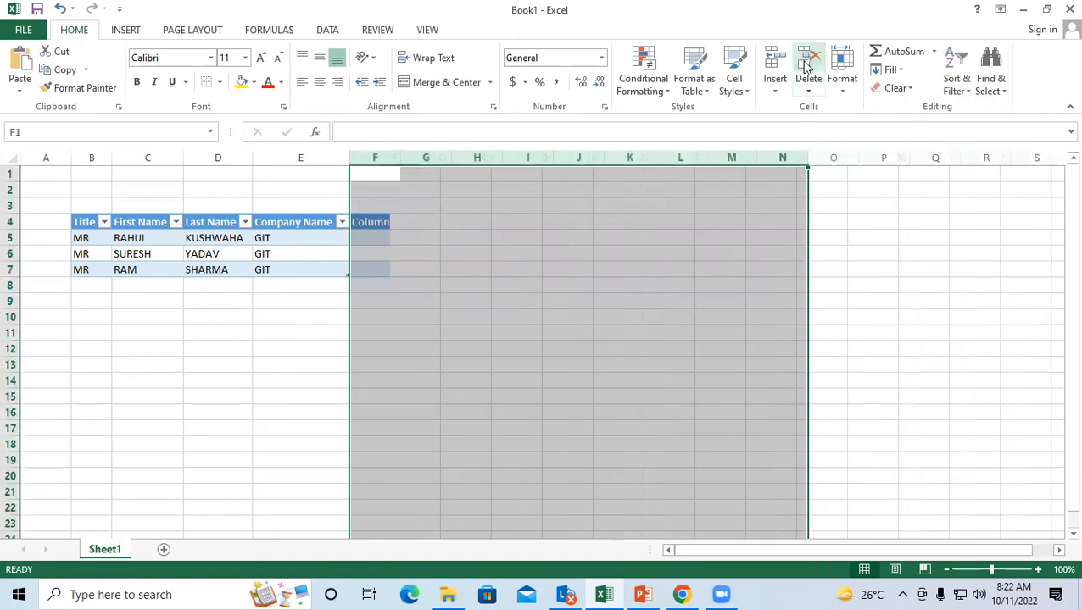
left_click(520, 344)
Step: Check the table ends at Company Name and select cell B12 for the next import
left_click(306, 256)
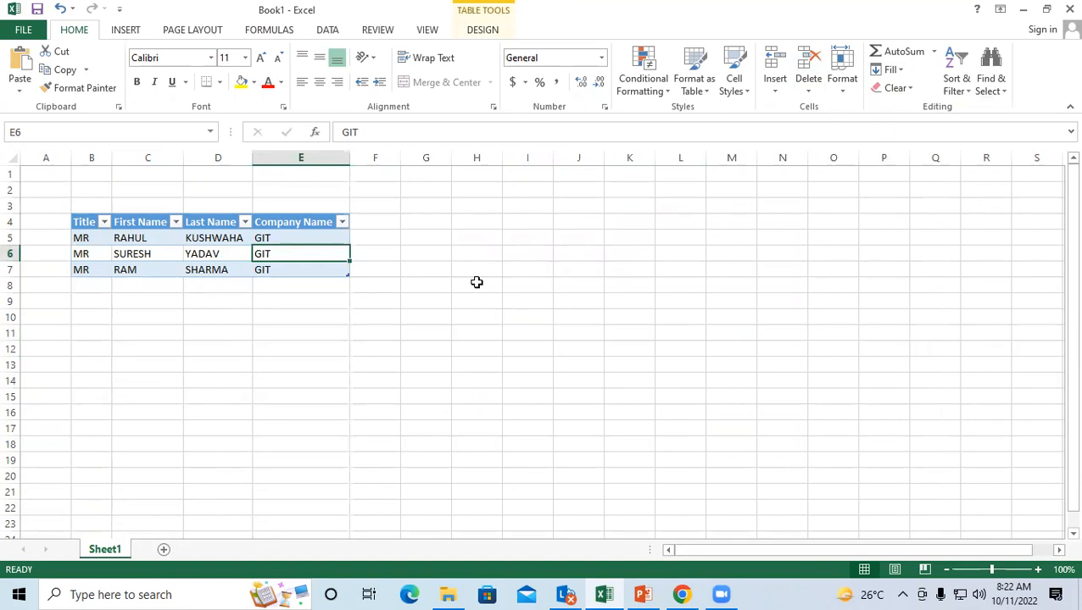
left_click(217, 310)
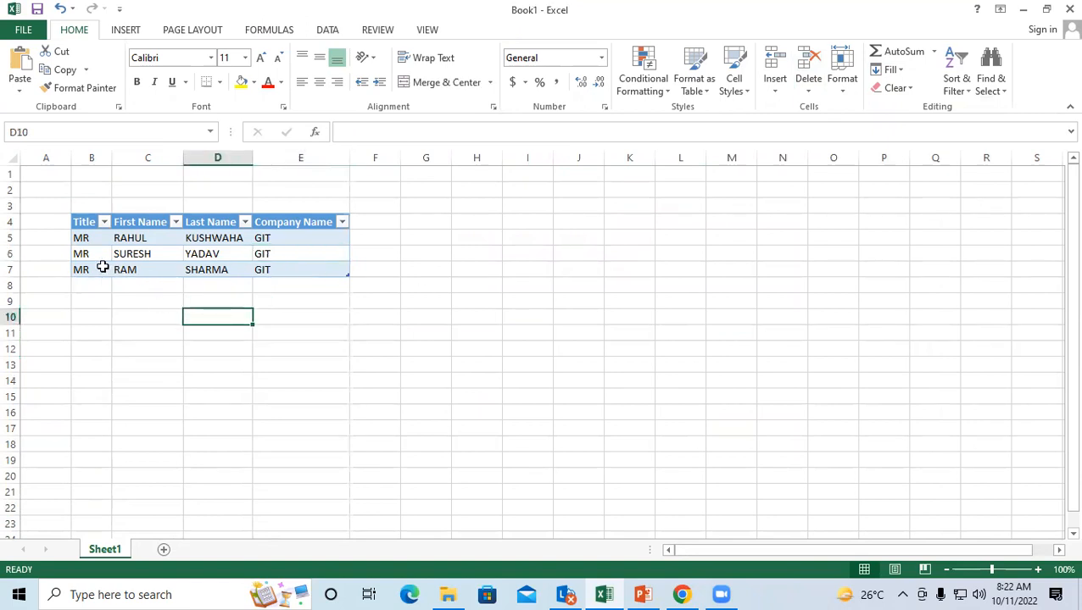
left_click(89, 268)
left_click(512, 267)
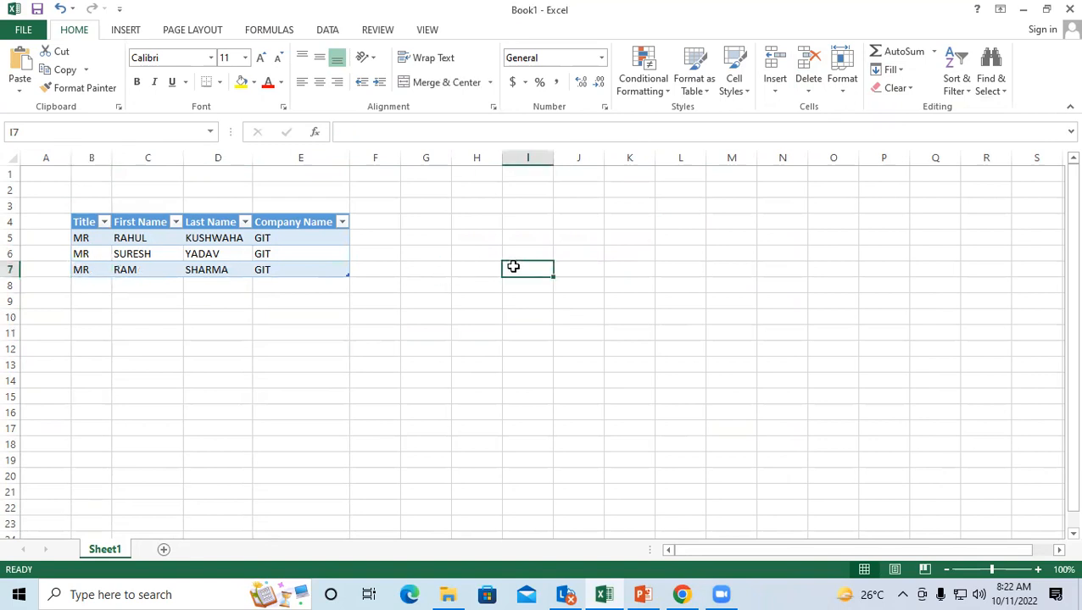
left_click(391, 280)
left_click(391, 228)
left_click(422, 225)
left_click(416, 279)
left_click(379, 227)
left_click(435, 233)
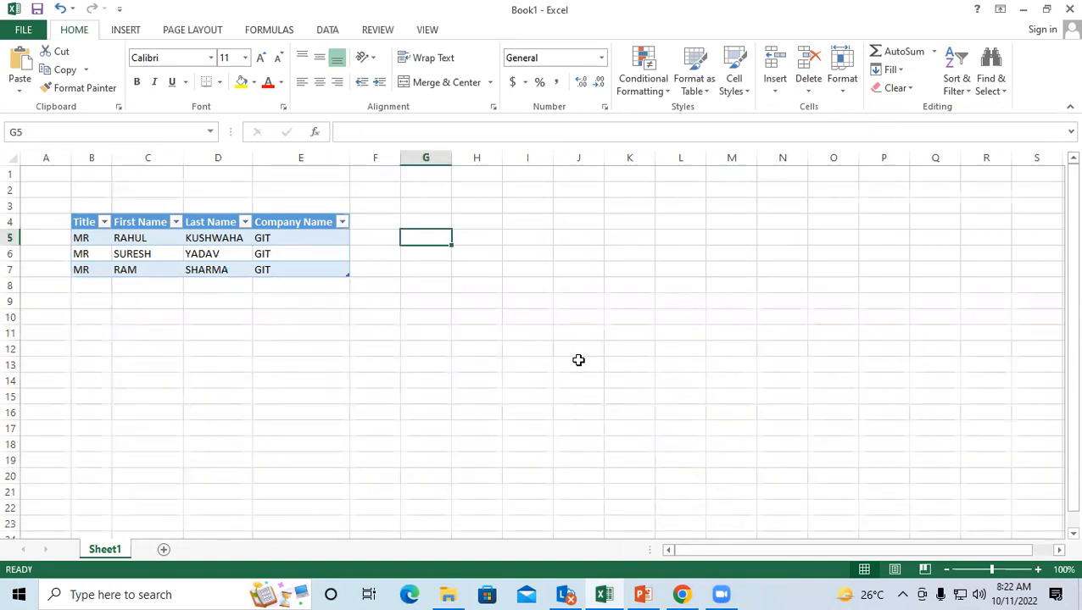
left_click(560, 241)
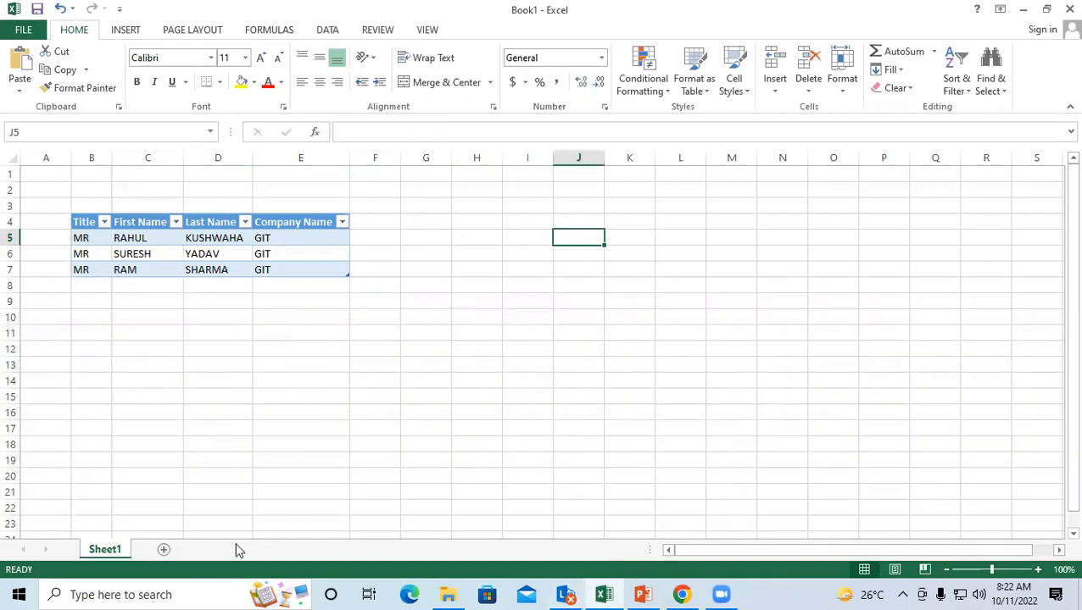
left_click(174, 329)
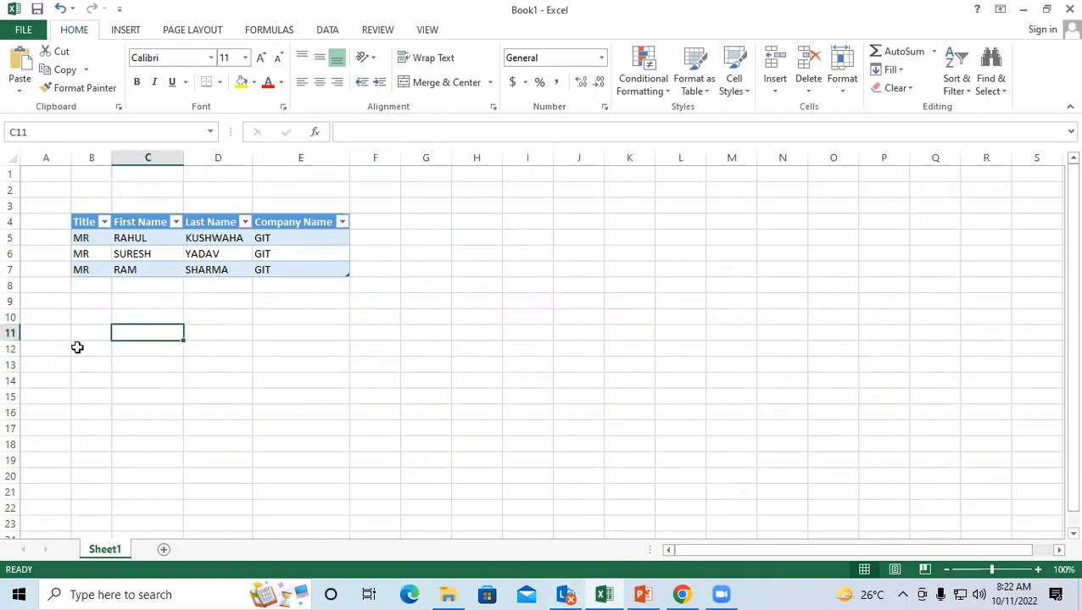
left_click(77, 347)
Step: Import Database1 from Access as a table on a new worksheet
left_click(327, 32)
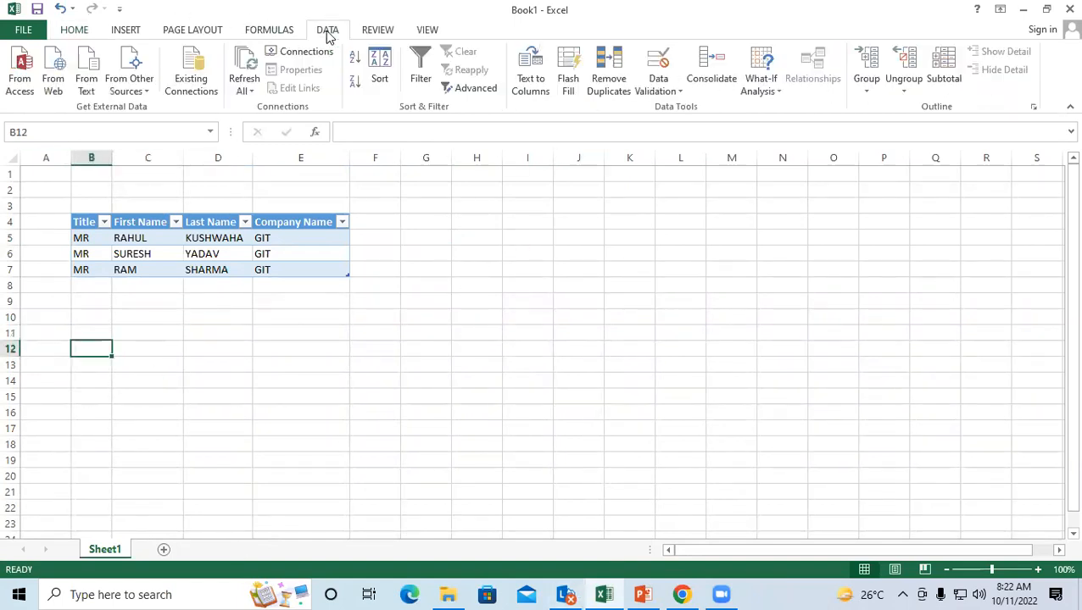
left_click(21, 64)
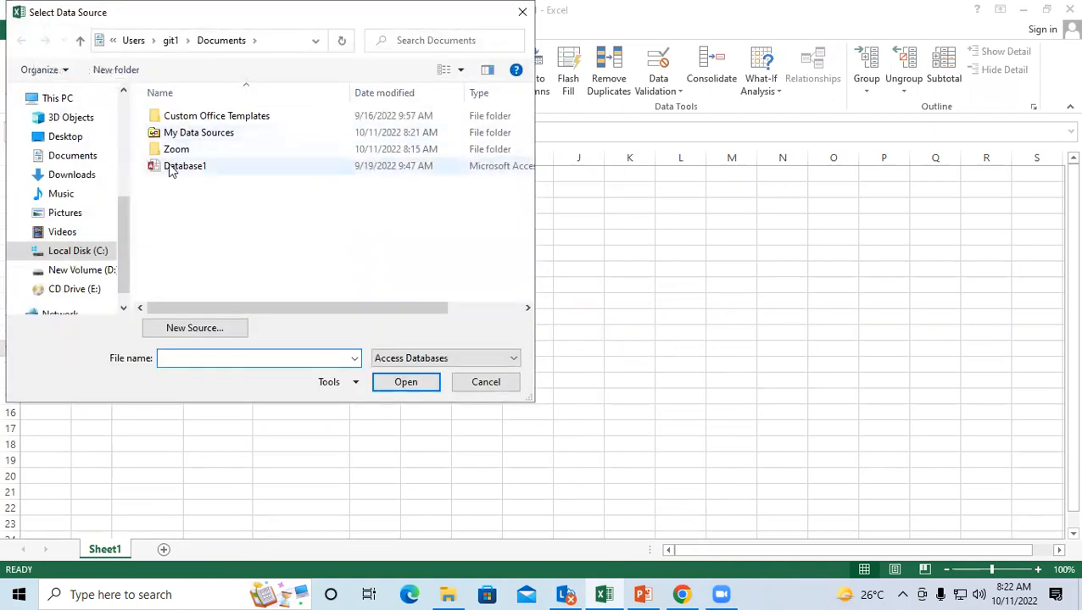
left_click(178, 173)
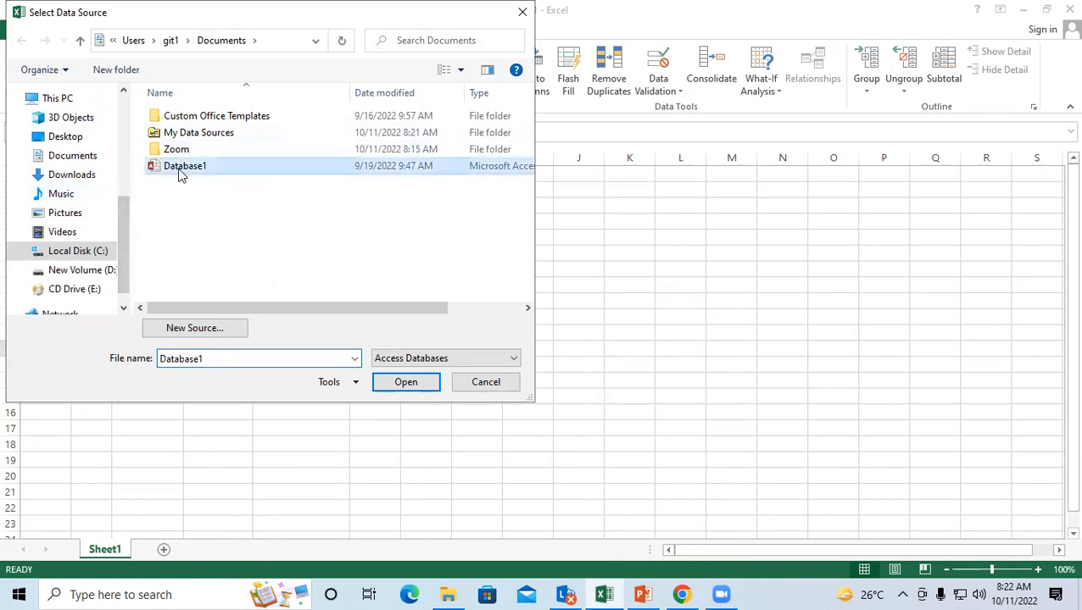
left_click(417, 388)
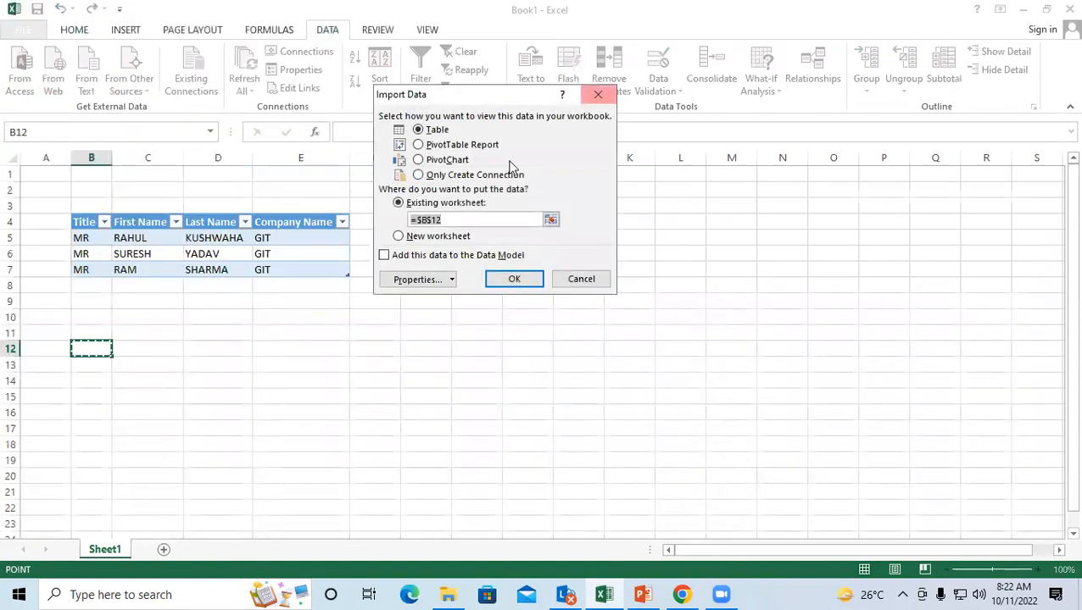
left_click_drag(462, 92, 556, 73)
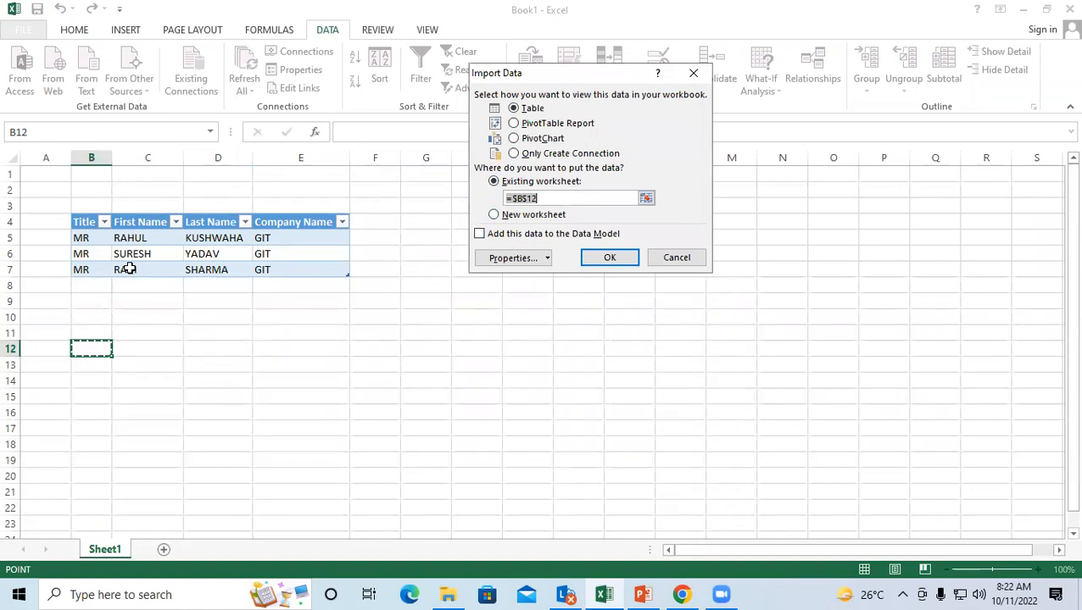
left_click(494, 216)
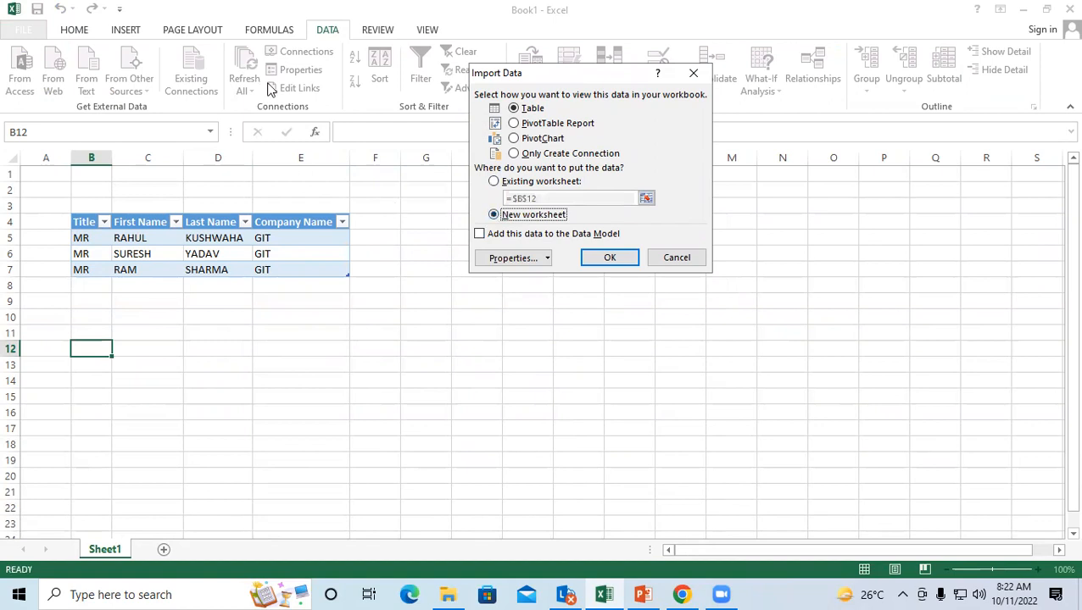
left_click(614, 260)
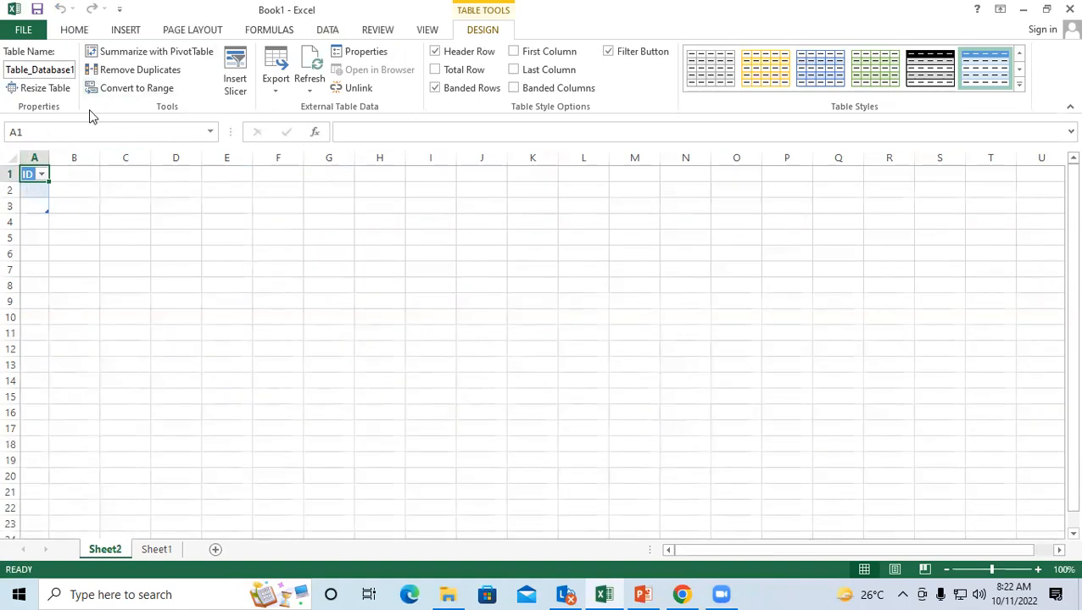
Step: Close the Excel workbook without saving changes
left_click(75, 203)
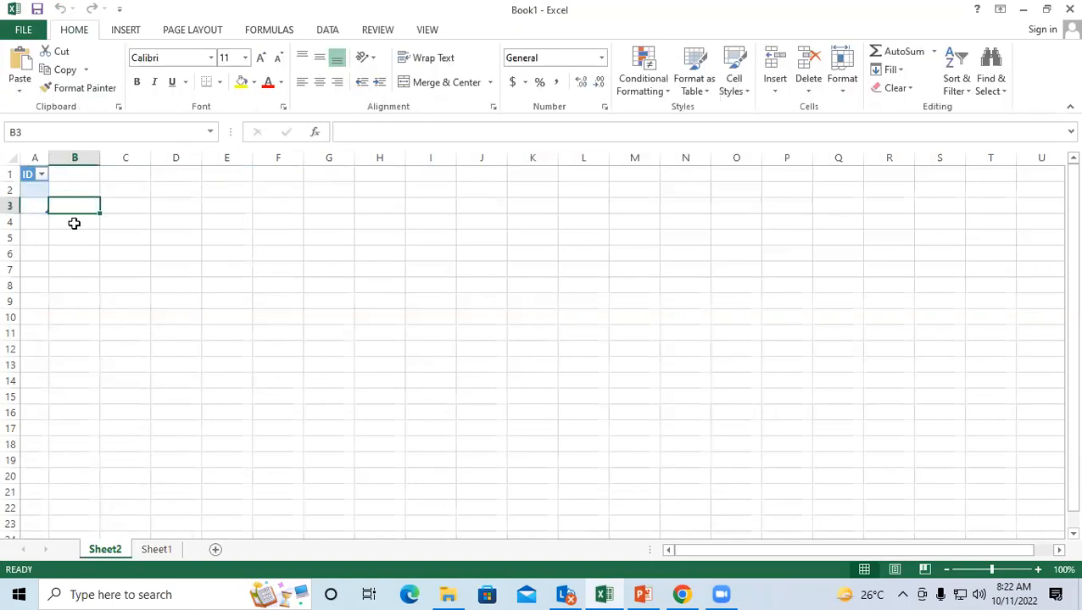
left_click(465, 255)
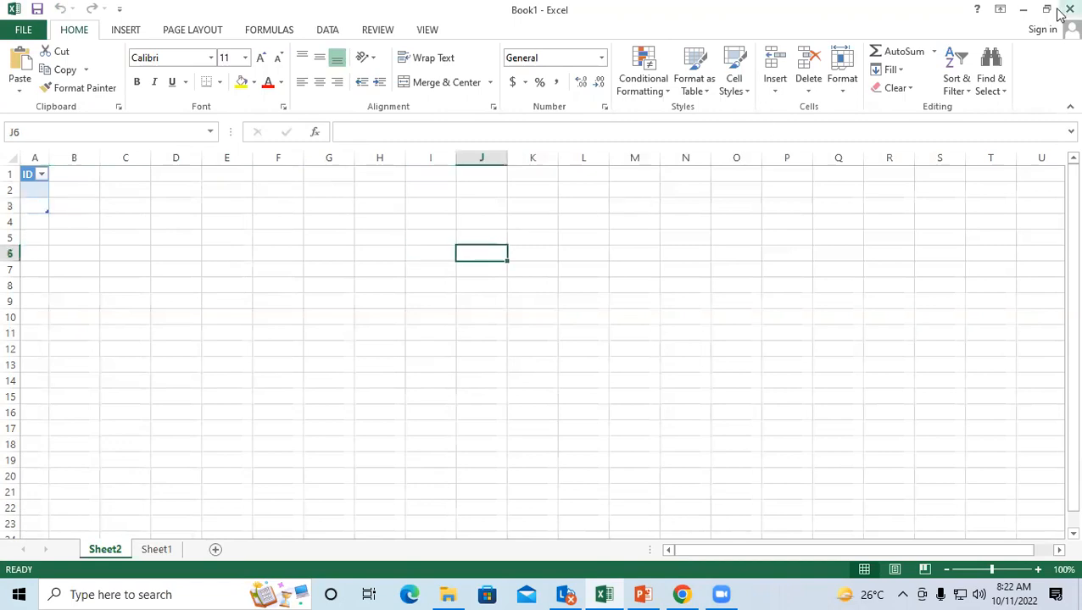
left_click(1066, 10)
left_click(533, 314)
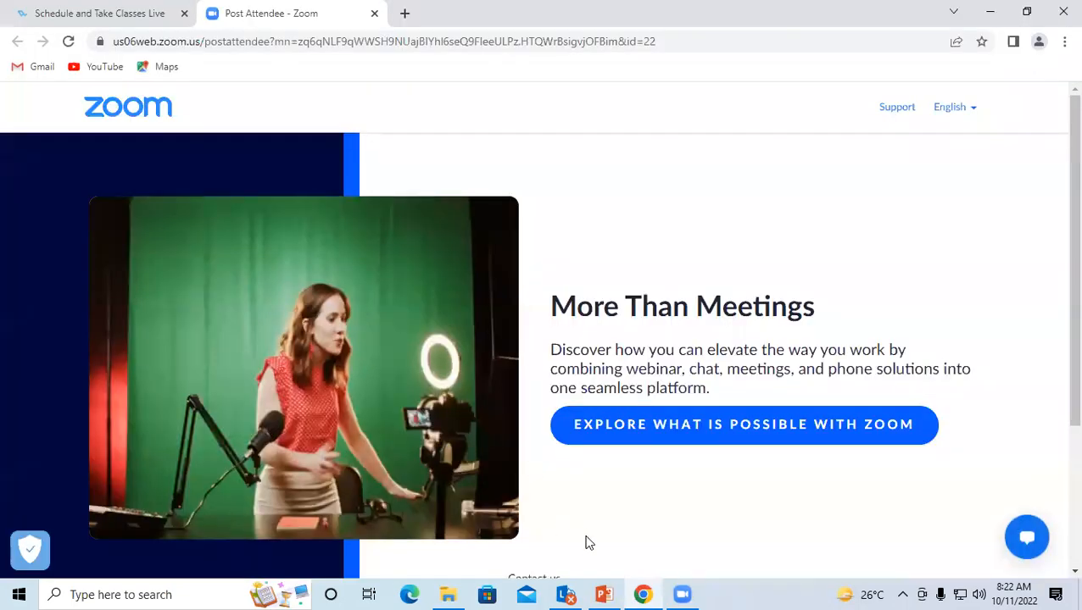
Step: Relaunch Excel from the Run prompt, decline the default-program prompt, and open a blank workbook
key("super+r")
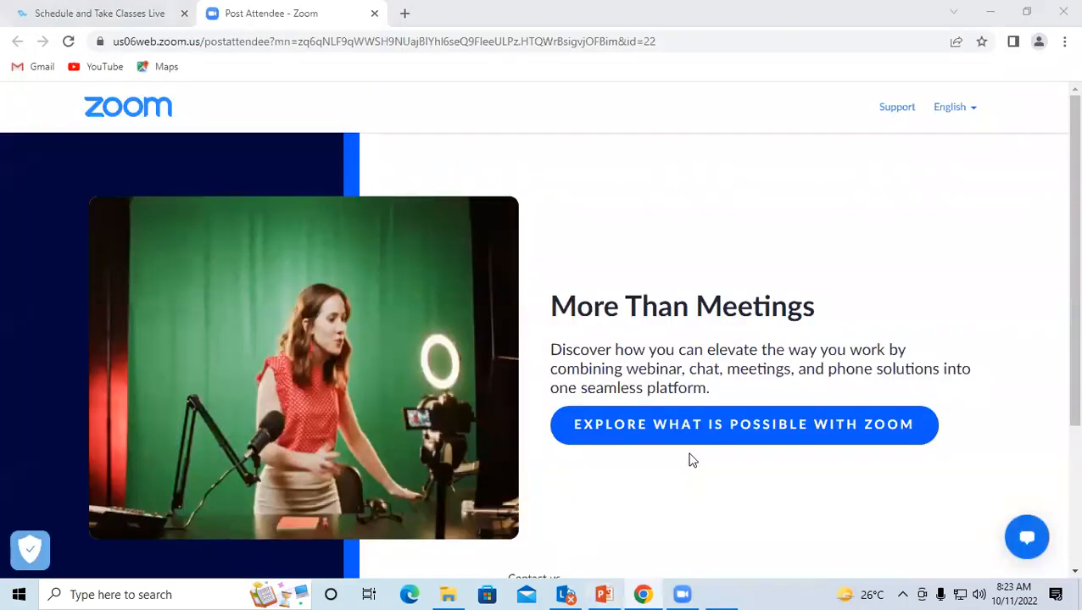
type("EX")
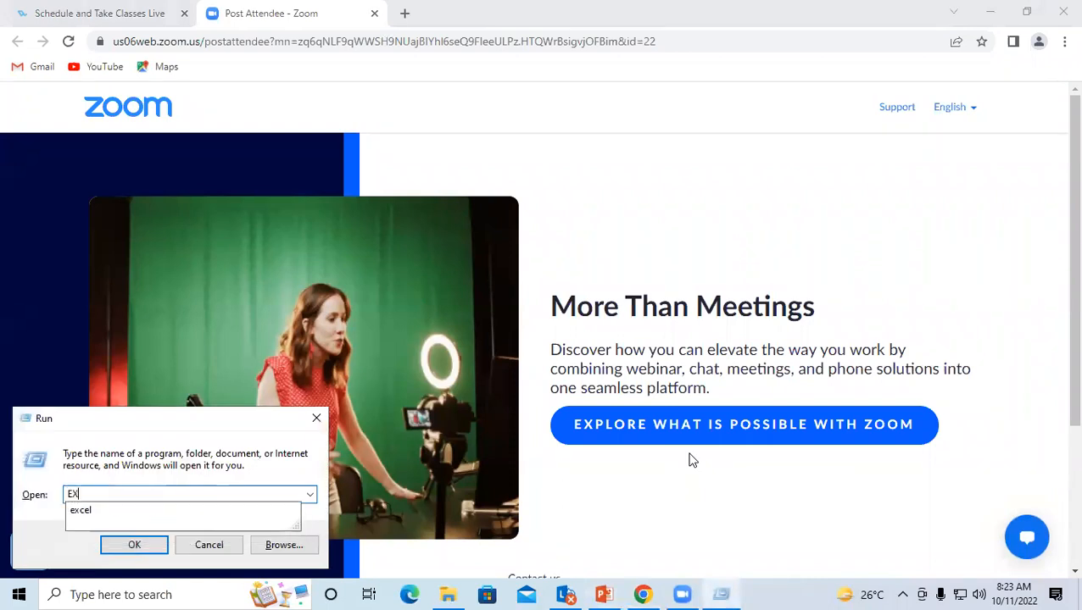
key("Down")
key("Return")
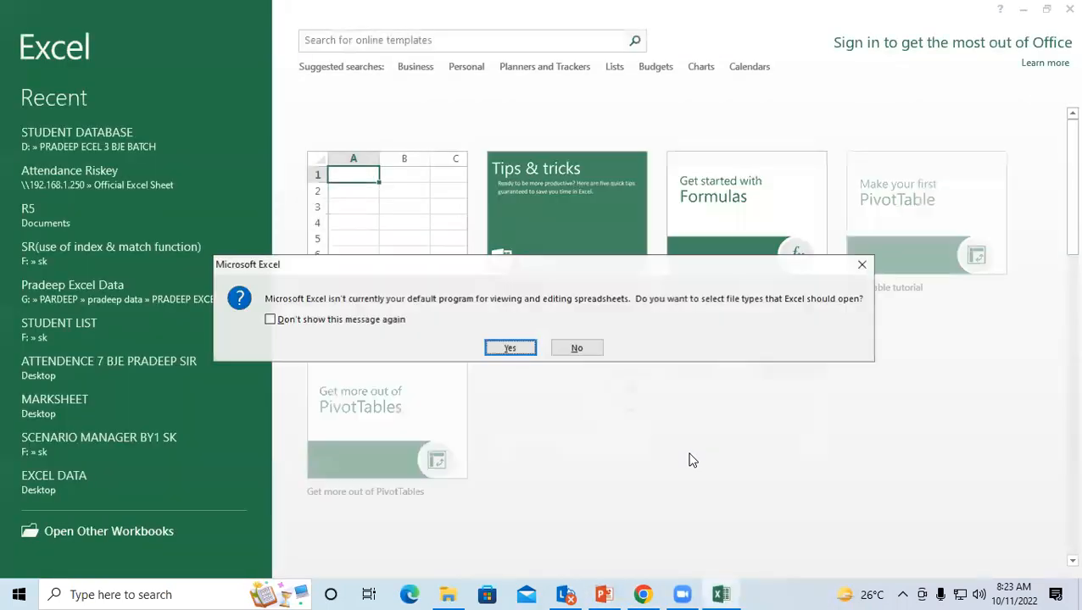
left_click(578, 348)
left_click(445, 234)
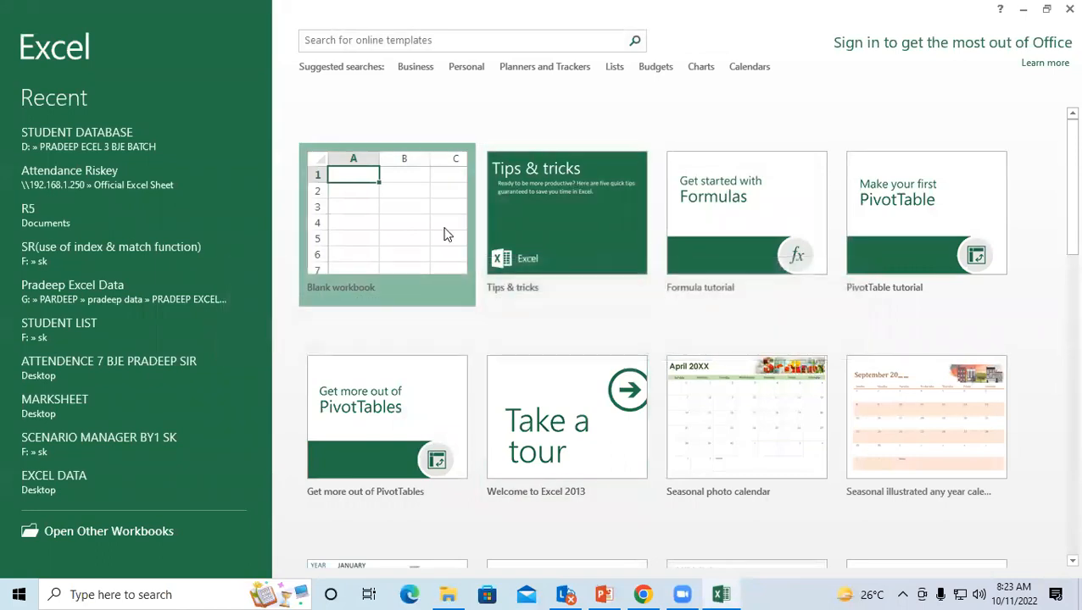
left_click(322, 30)
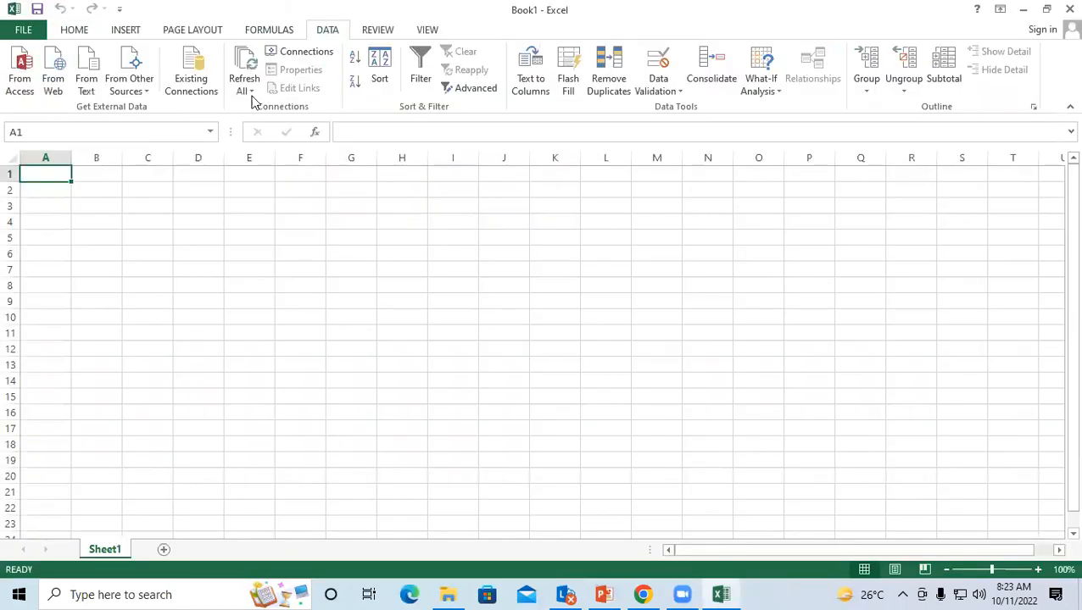
Step: Import the Desktop STUDENT LIST database as a table at cell A1
left_click(19, 75)
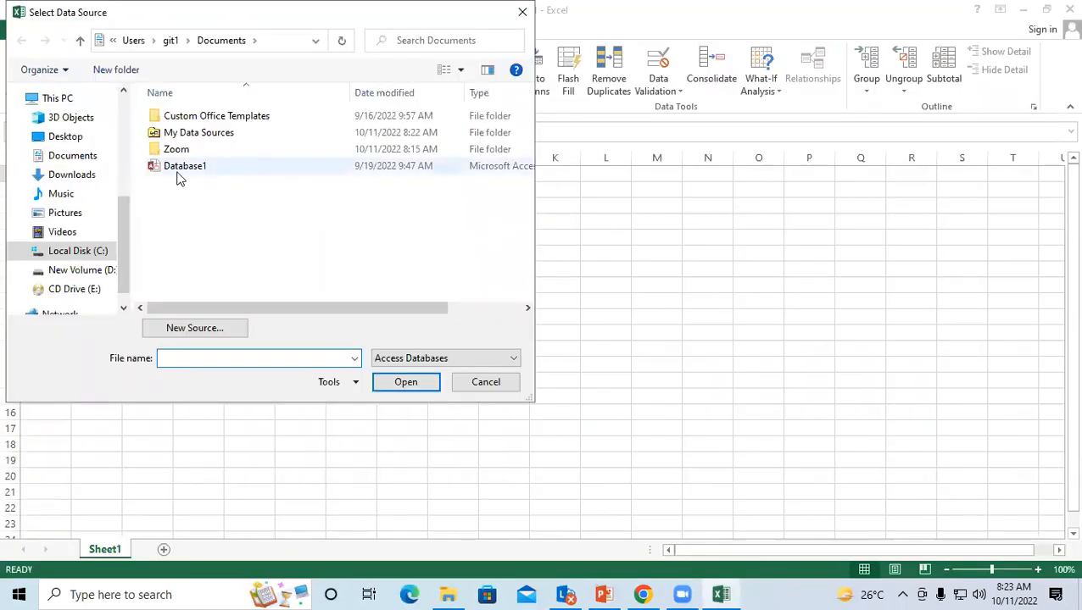
left_click(74, 144)
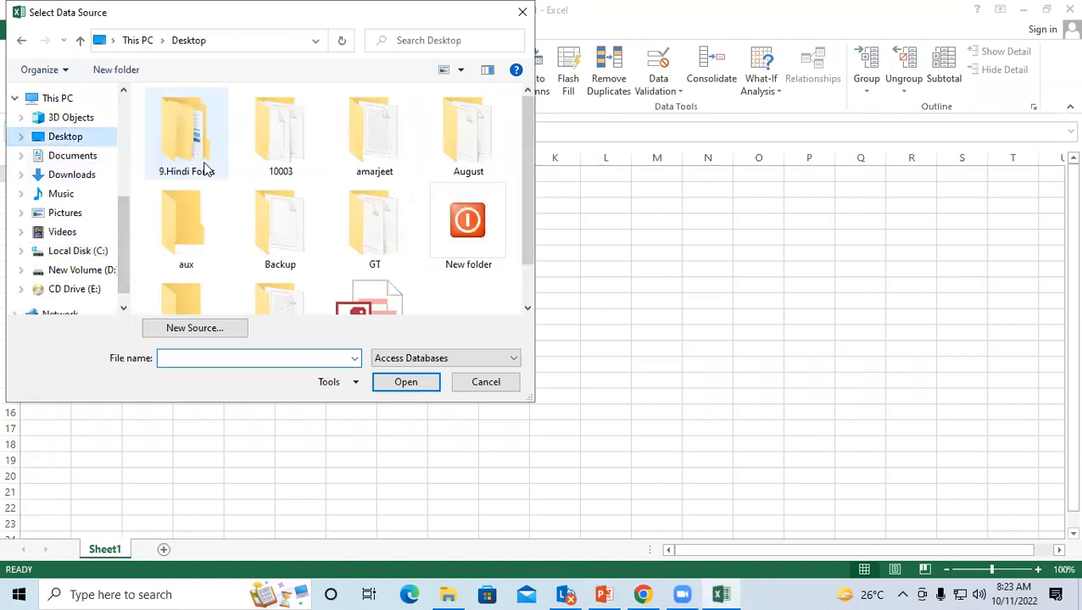
left_click(526, 306)
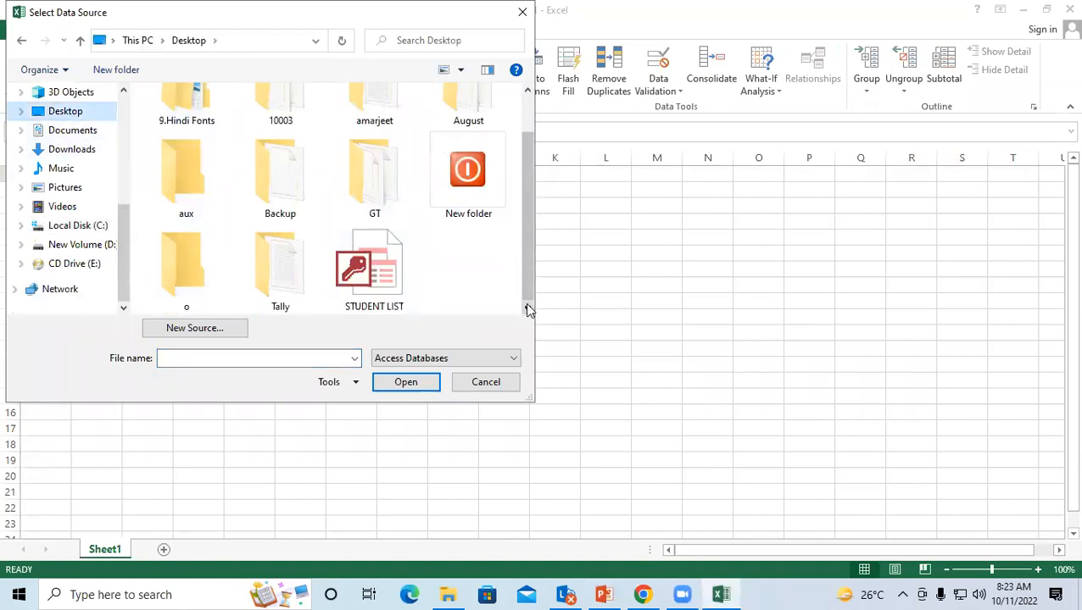
left_click(391, 284)
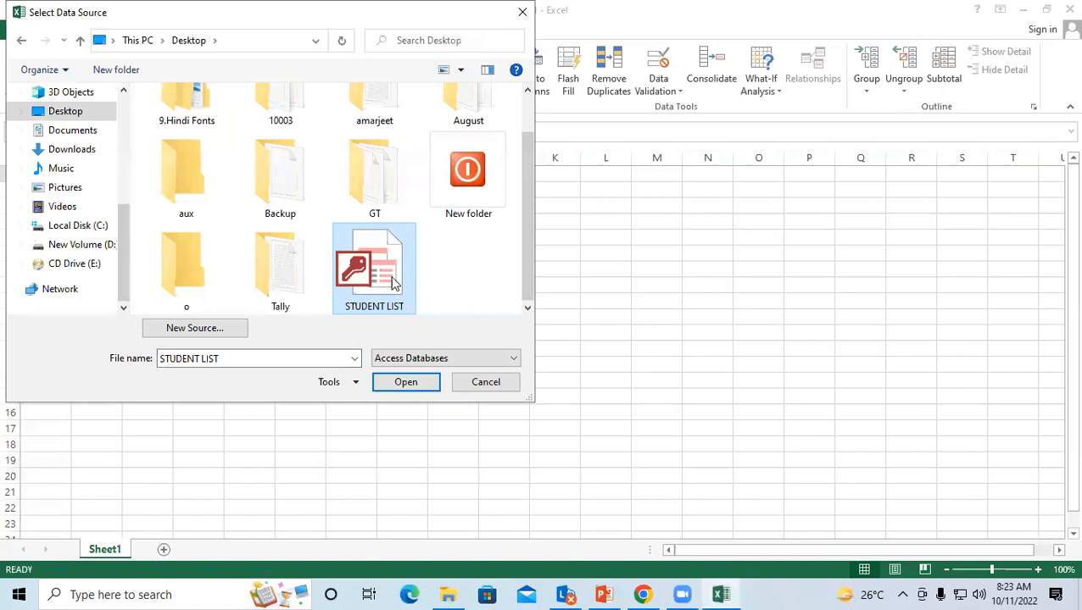
left_click(414, 380)
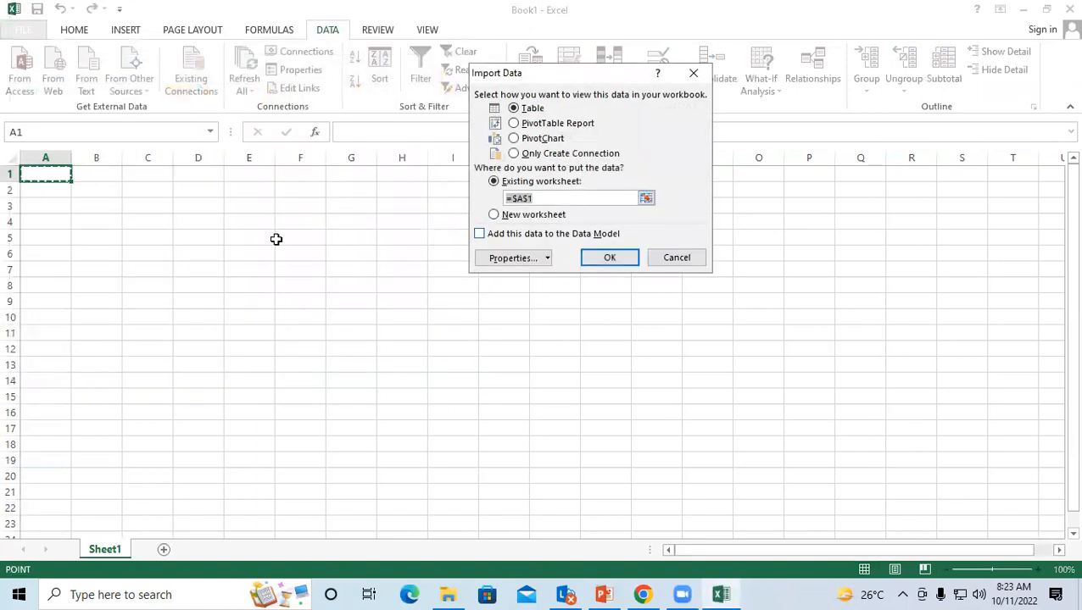
left_click(601, 258)
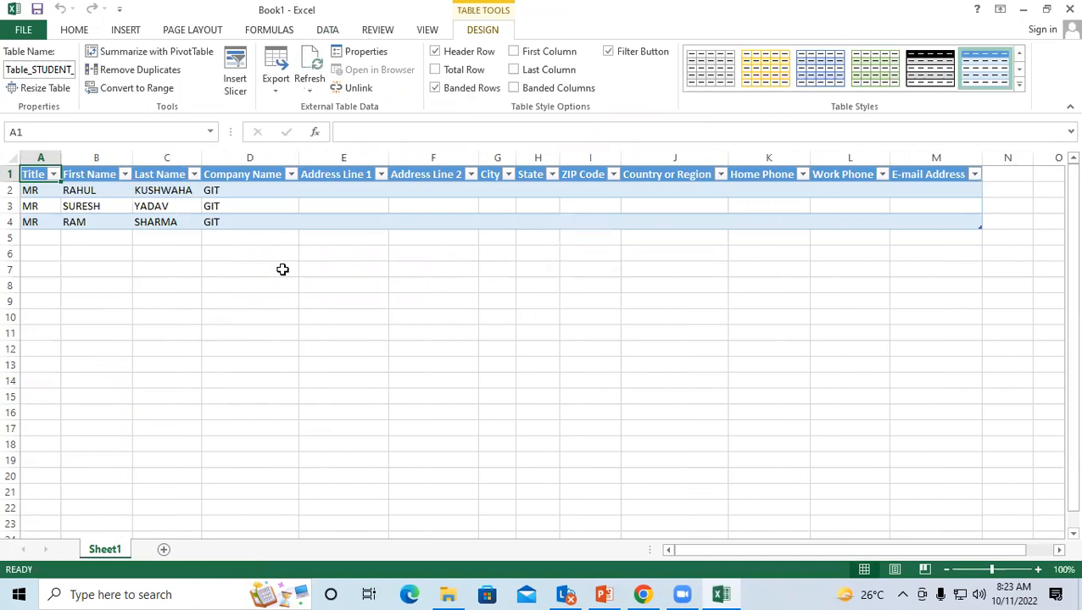
Step: Add a new Sheet2 and select cell B3
left_click(382, 332)
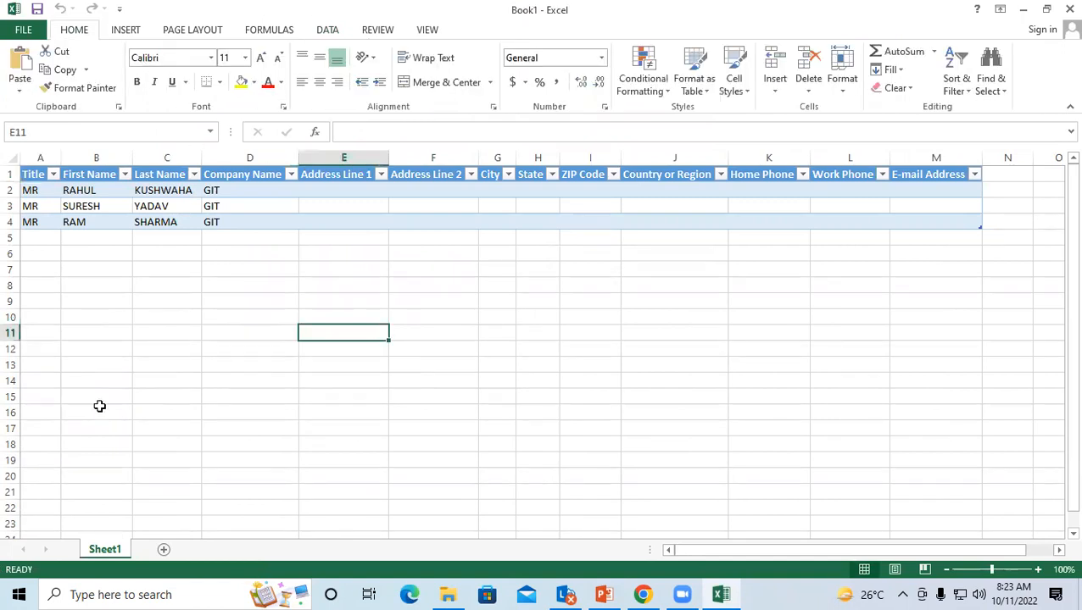
left_click(165, 551)
left_click(196, 252)
left_click(88, 207)
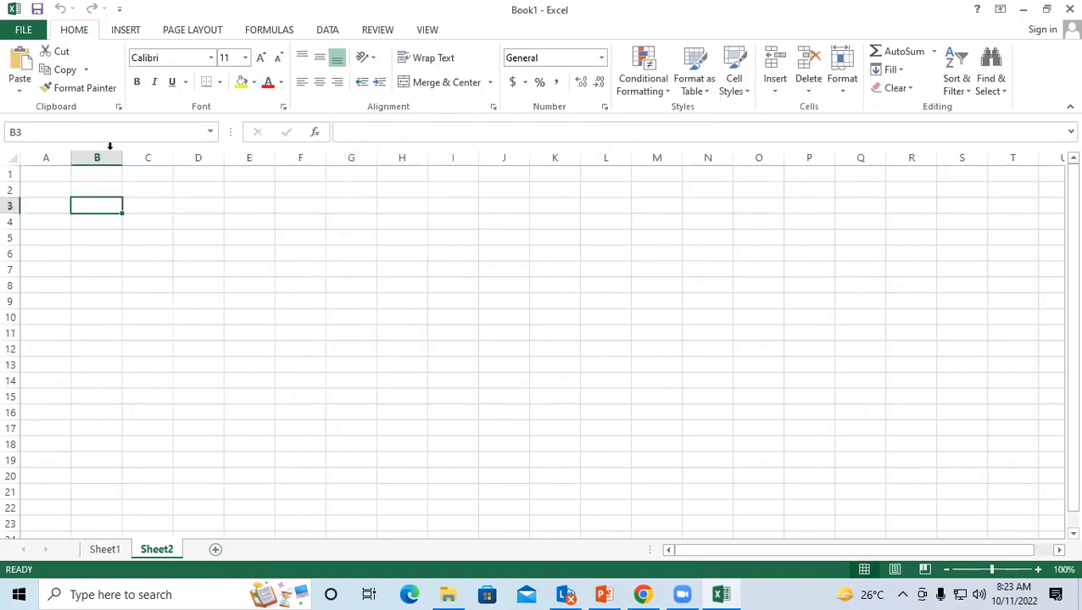
Step: Start a From Web query and search MSN for BASIC COMPUTER SHORTCUT KEY
left_click(328, 31)
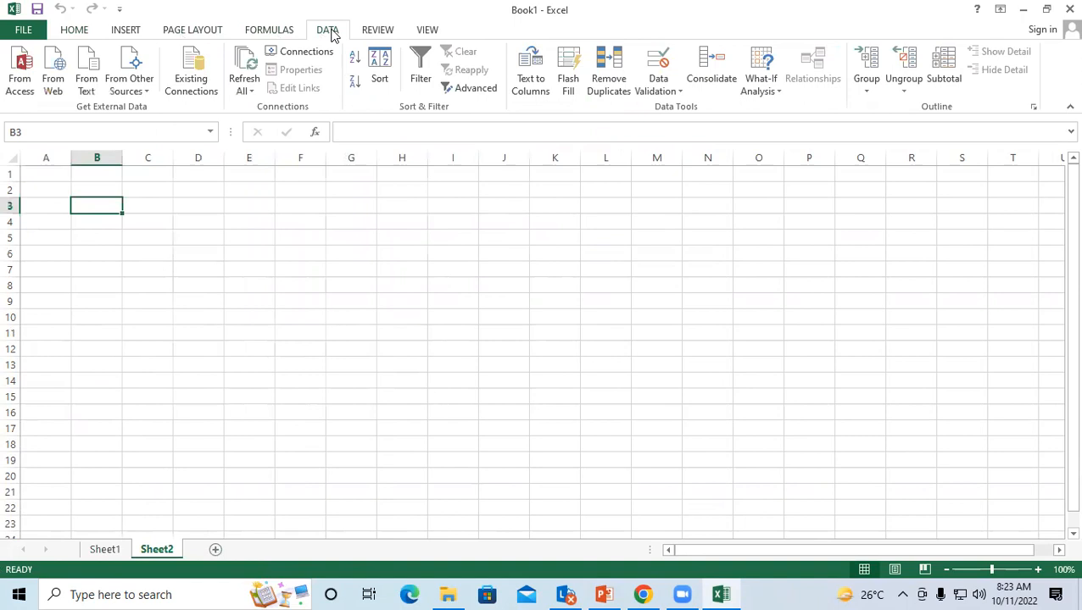
left_click(53, 59)
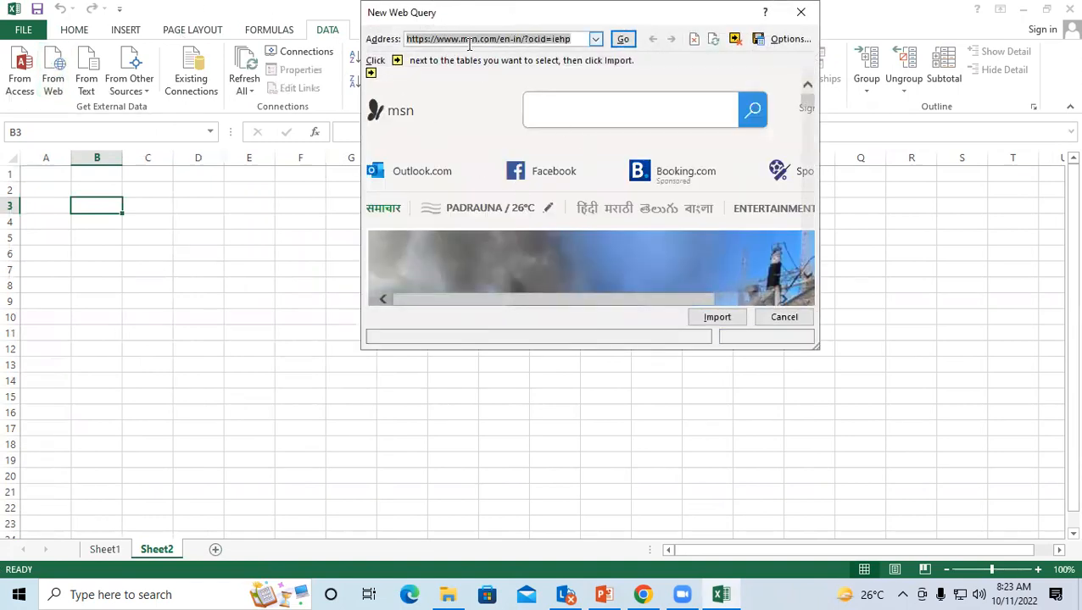
left_click(550, 109)
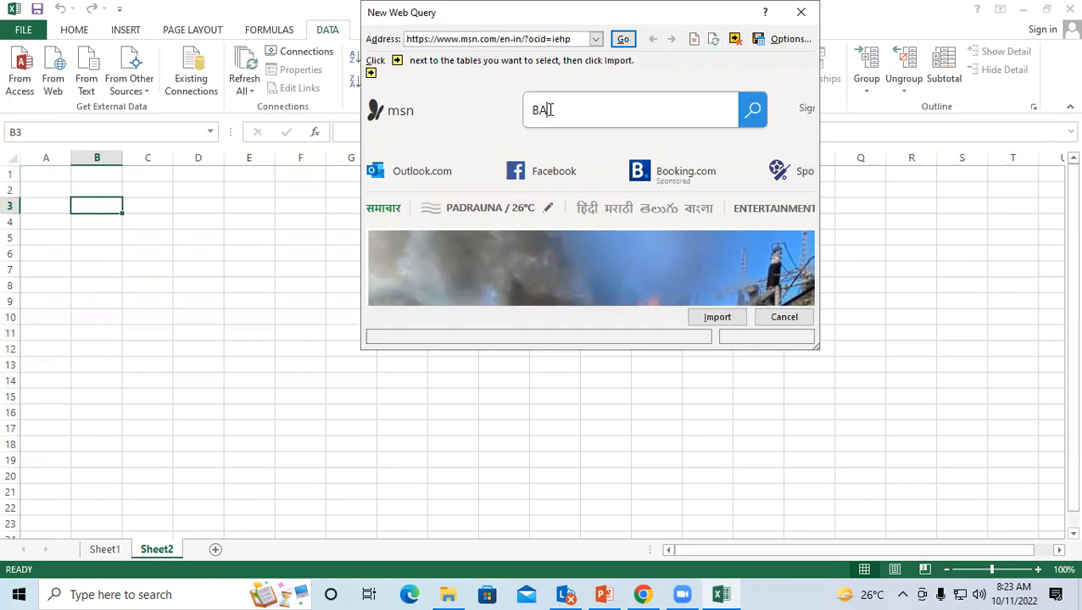
type("SIC COMPUTER SHOR")
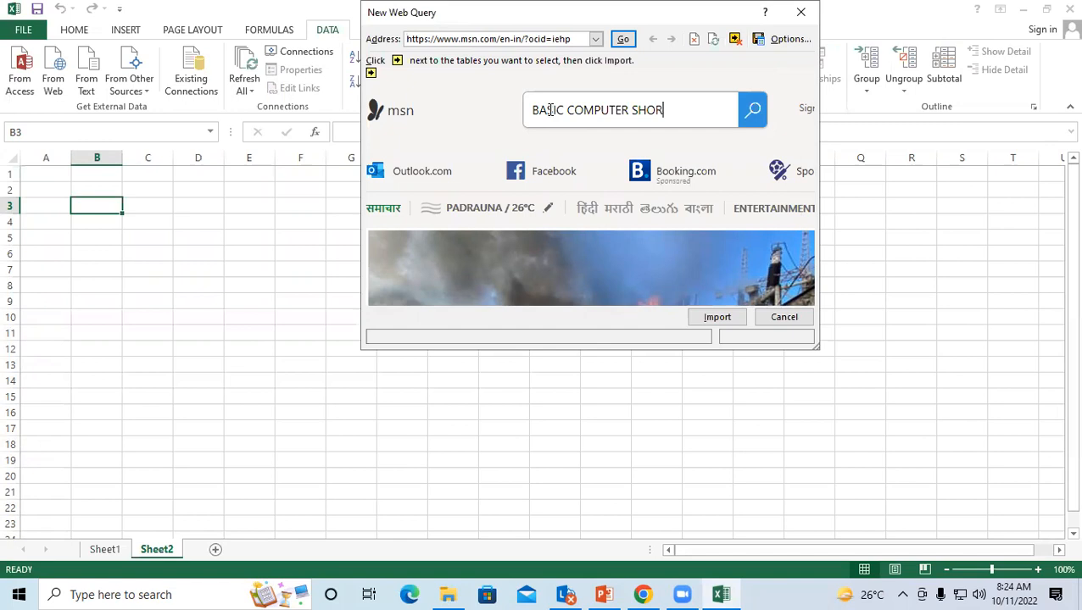
type("TCUT KEY")
Step: Run the MSN shortcut-keys search, postpone the setup prompt and browse the Bing results
left_click(755, 121)
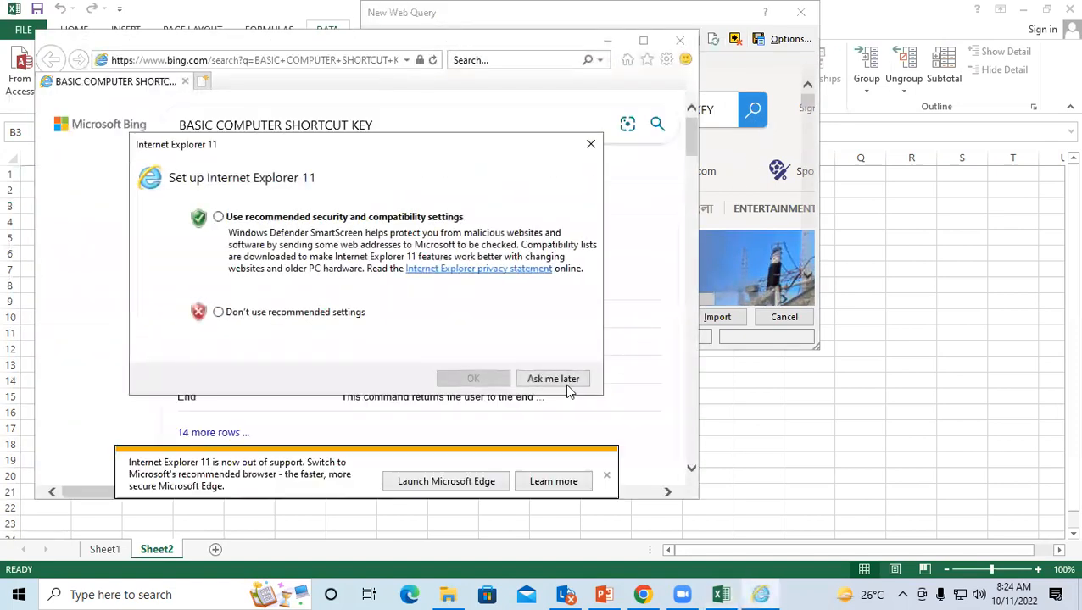
left_click(552, 379)
scroll(420, 311, "down", 2)
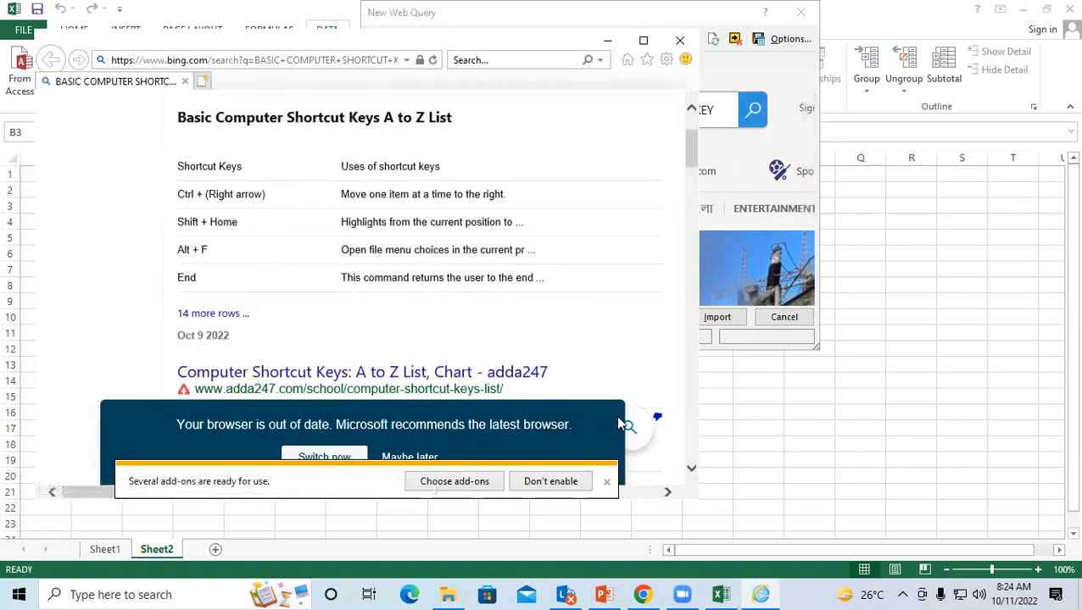
scroll(695, 330, "down", 5)
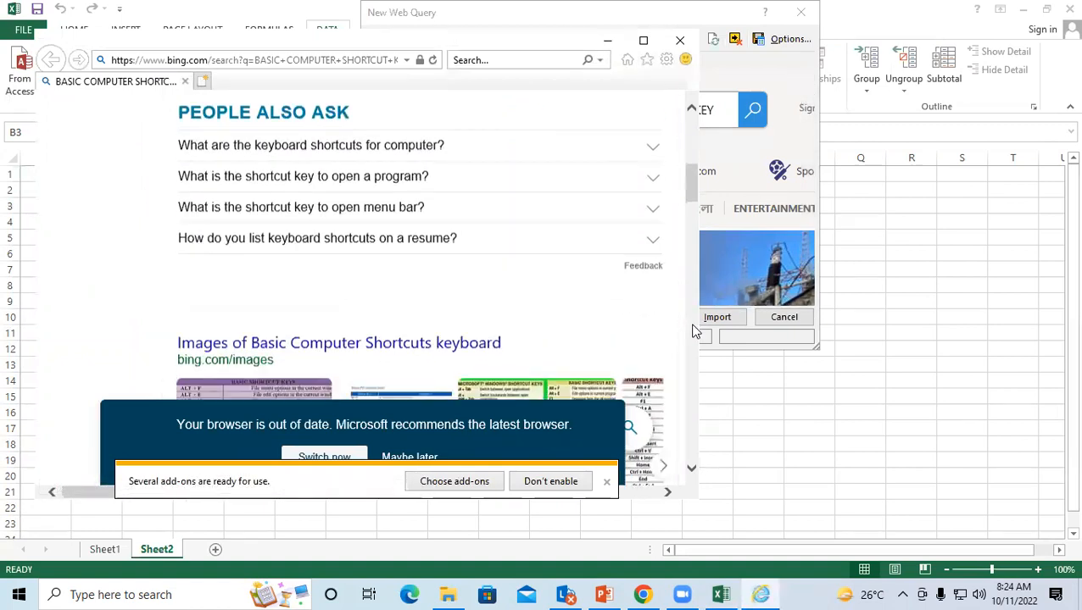
scroll(553, 328, "up", 2)
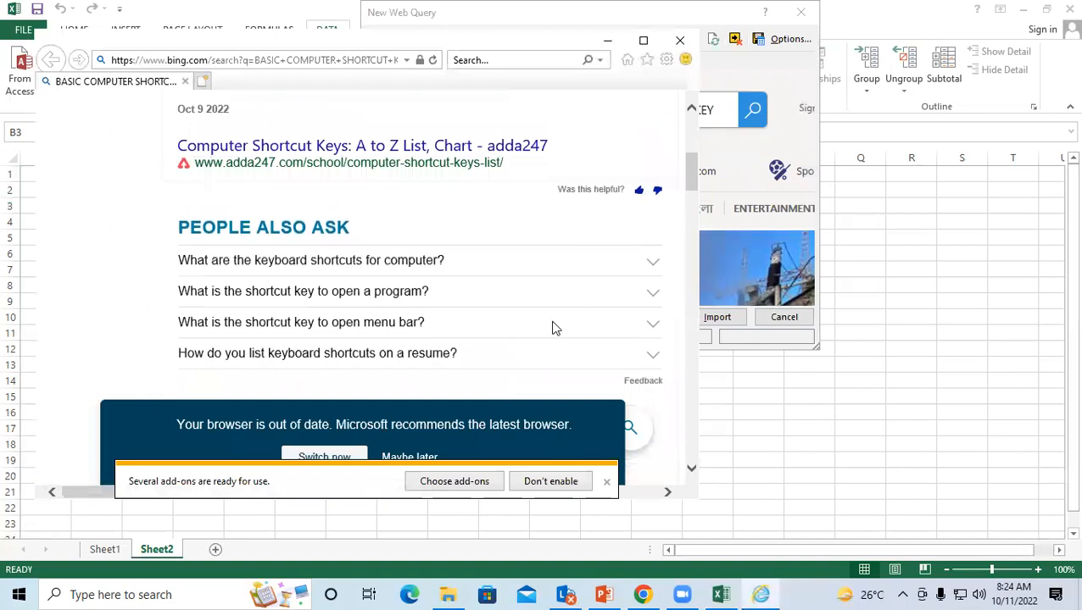
left_click(606, 483)
scroll(449, 295, "down", 3)
scroll(508, 322, "down", 3)
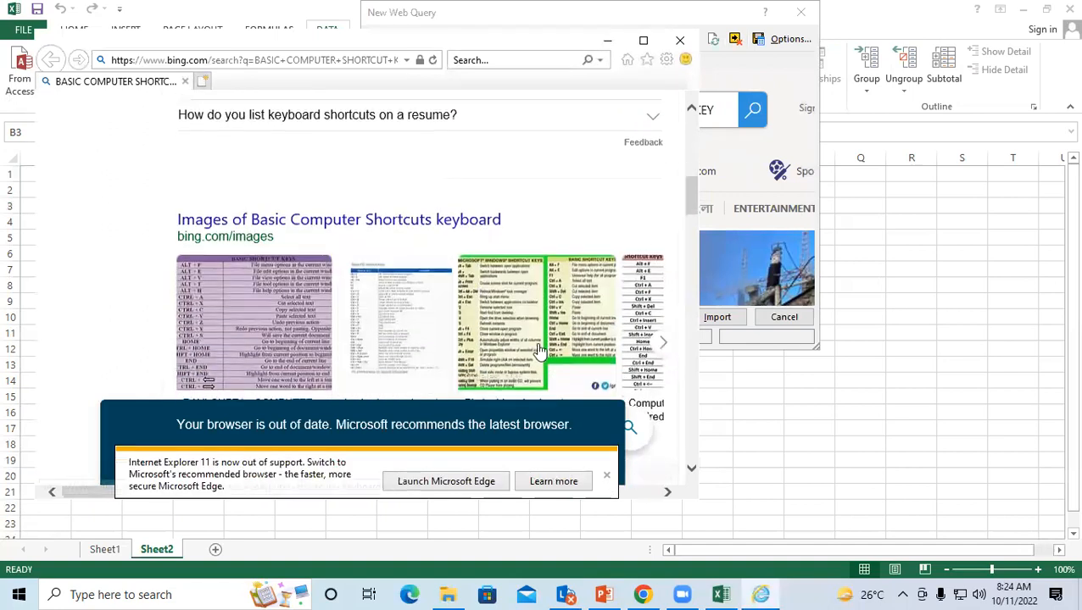
scroll(480, 295, "up", 4)
scroll(481, 295, "down", 7)
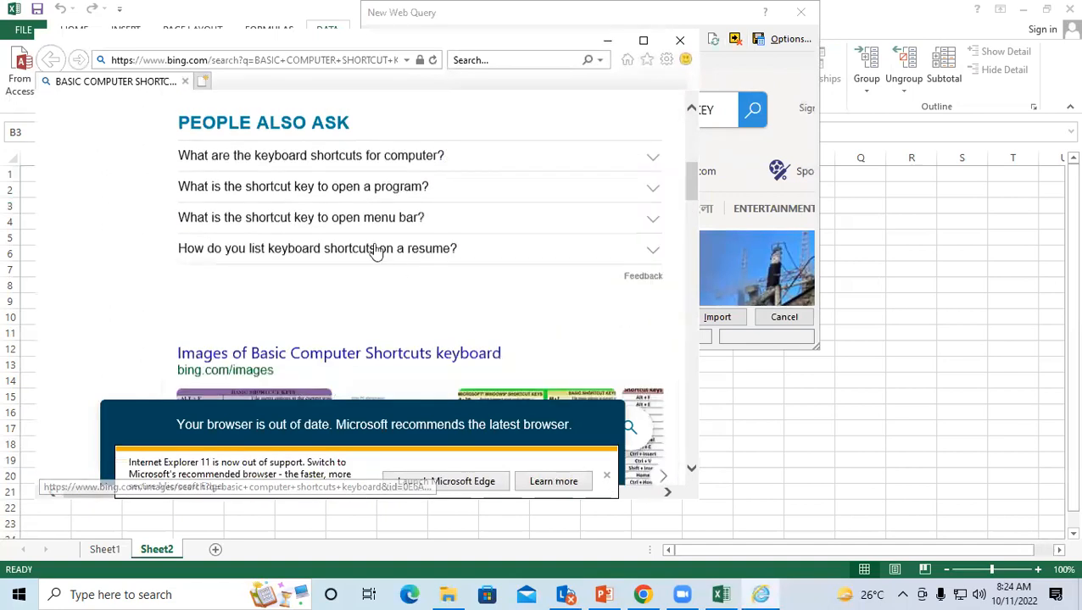
scroll(294, 242, "up", 13)
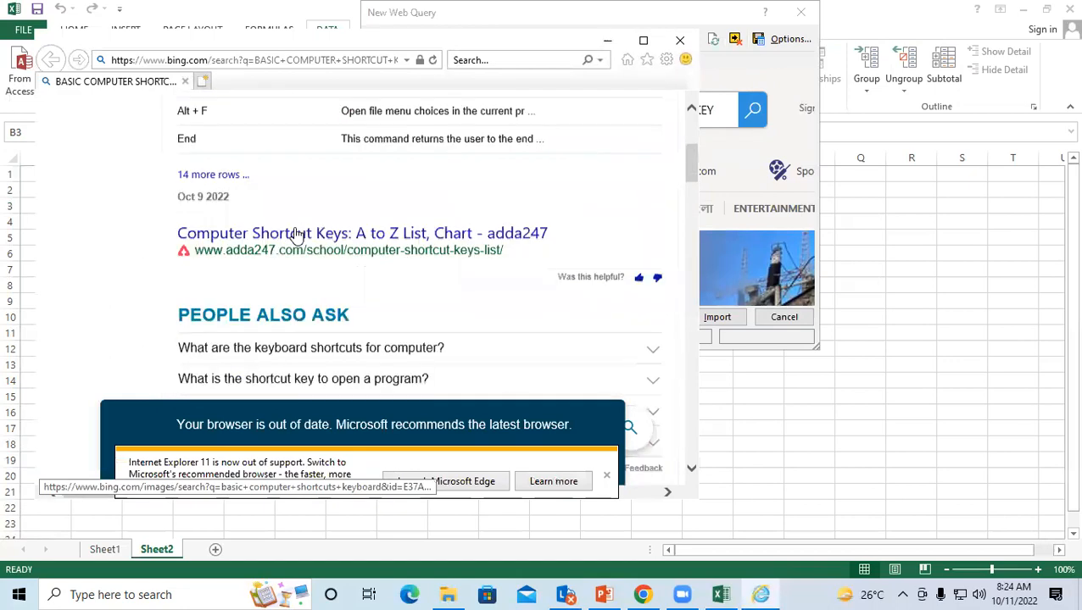
scroll(233, 182, "down", 3)
scroll(237, 204, "down", 15)
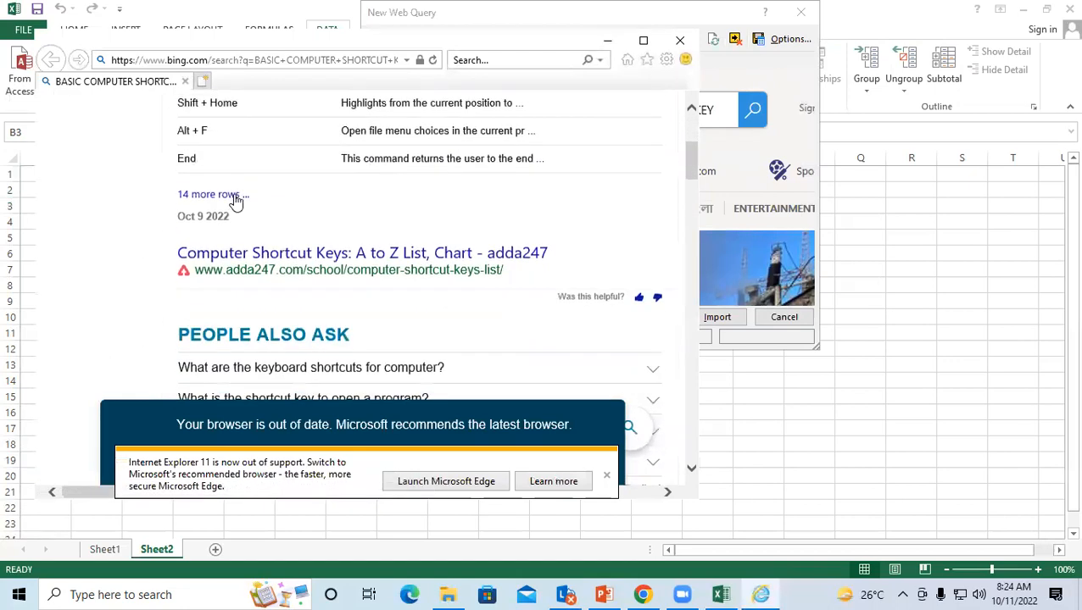
scroll(252, 230, "down", 7)
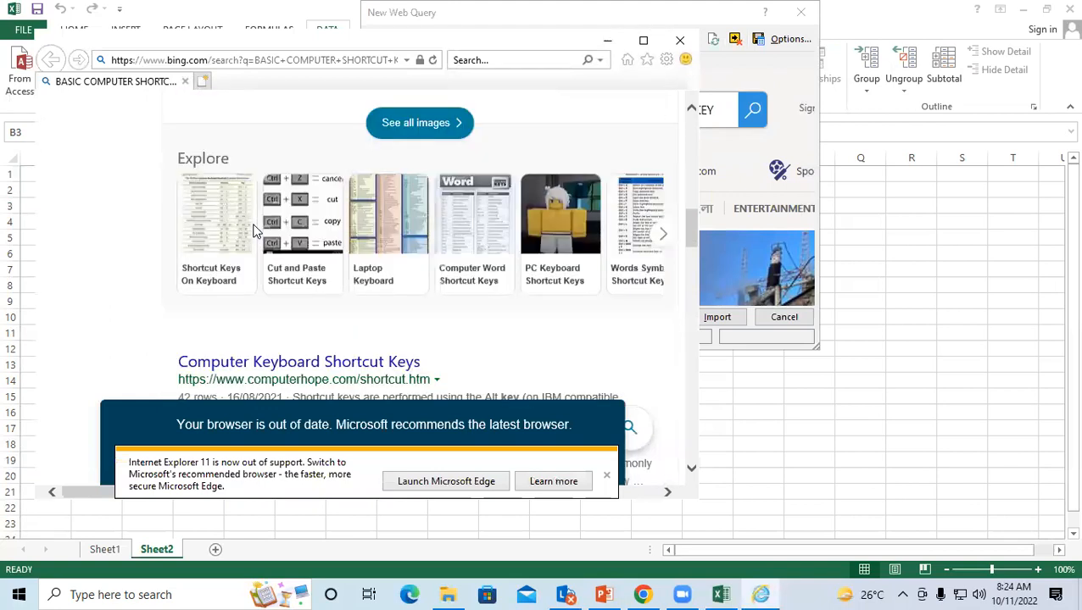
Step: Open the Computer Hope shortcut keys result, dismiss its notices and close the browser
left_click(253, 155)
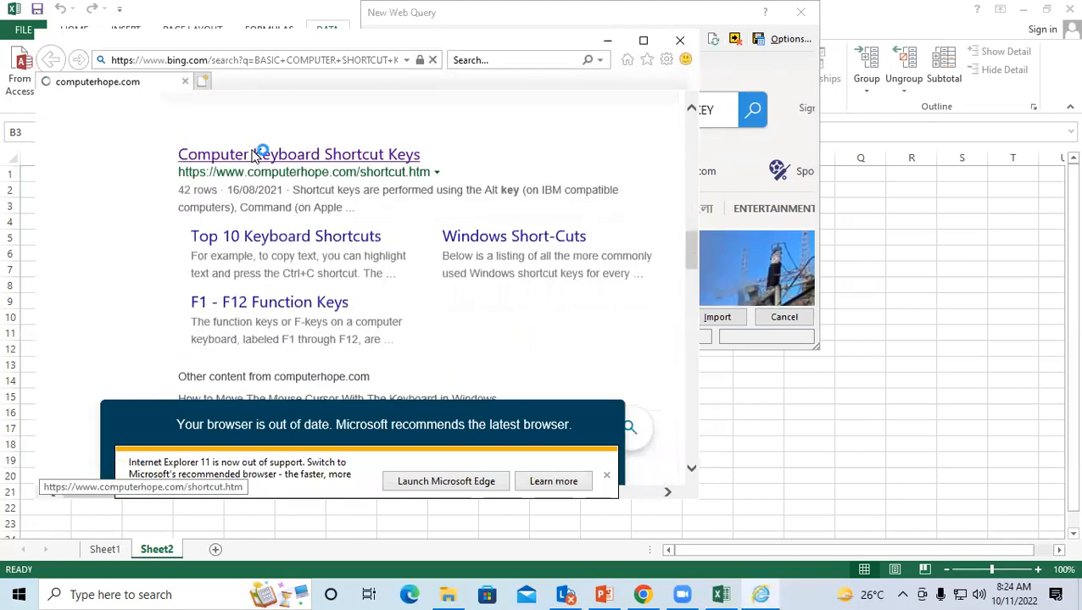
left_click(606, 475)
left_click(643, 307)
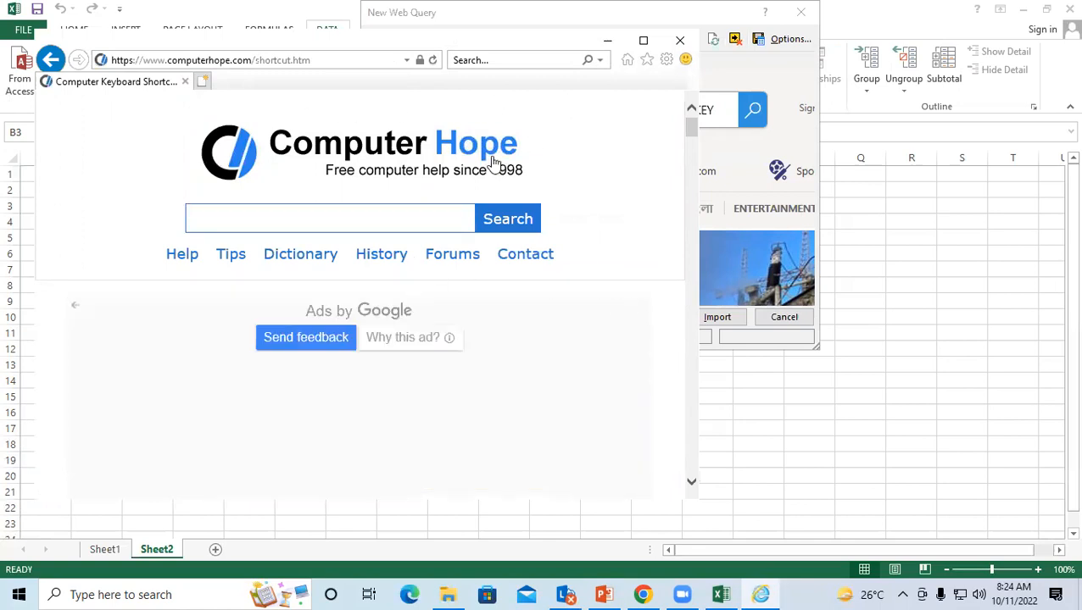
left_click(680, 41)
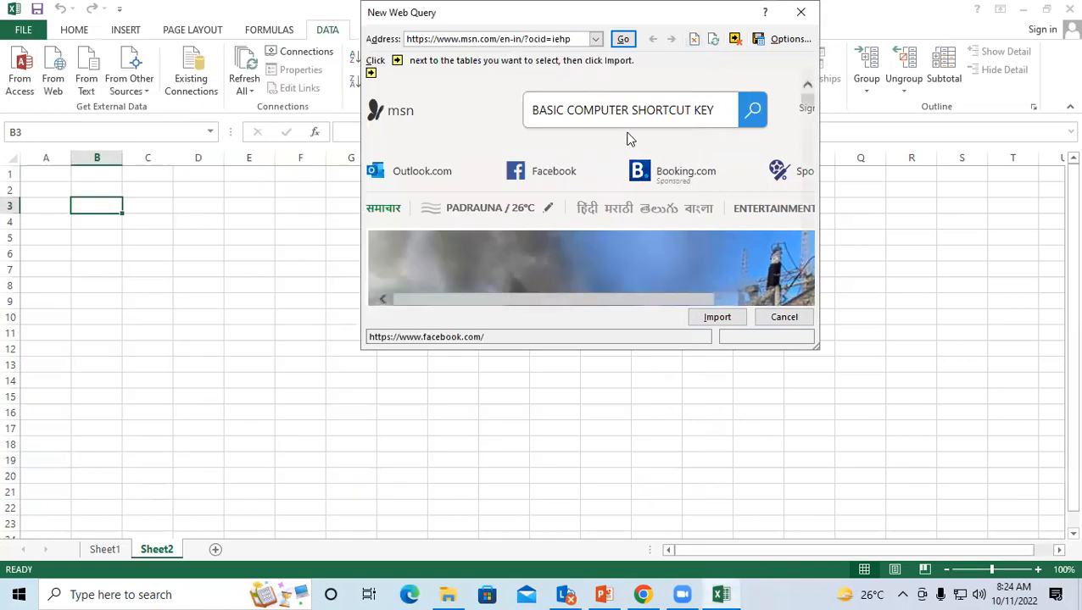
Step: Rerun the BASIC COMPUTER SHORTCUT KEY search, return to Bing results, then bring the web query forward
left_click(754, 113)
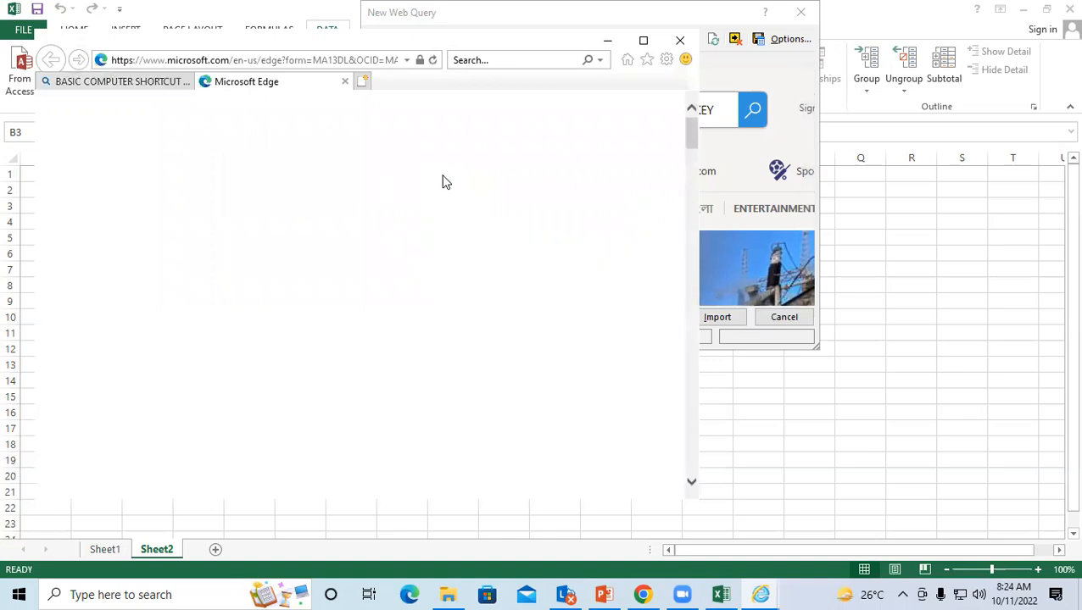
left_click(178, 82)
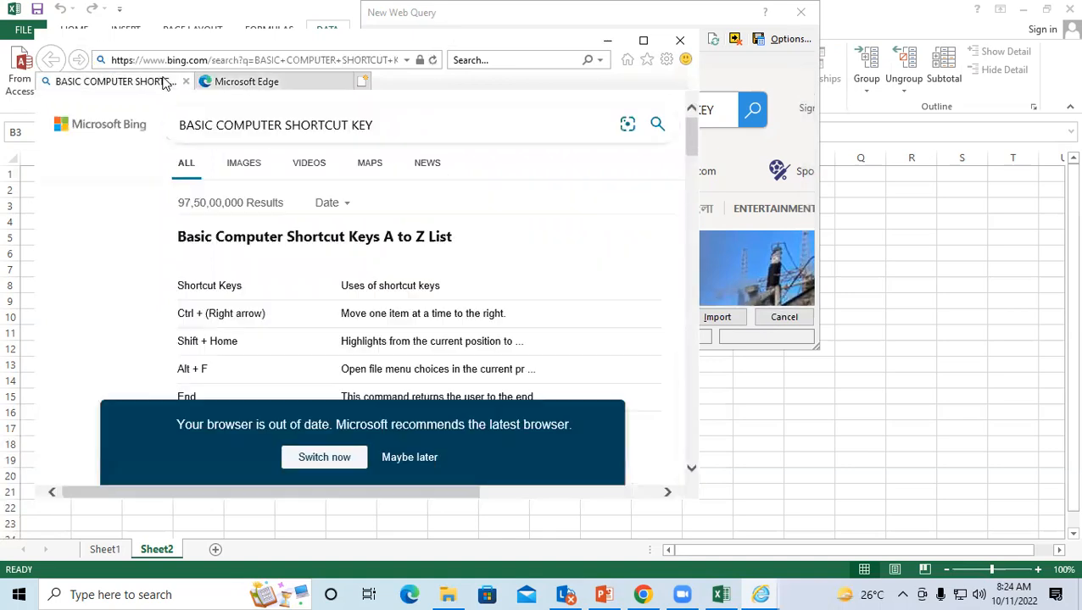
left_click(716, 321)
left_click(712, 320)
scroll(652, 220, "down", 1)
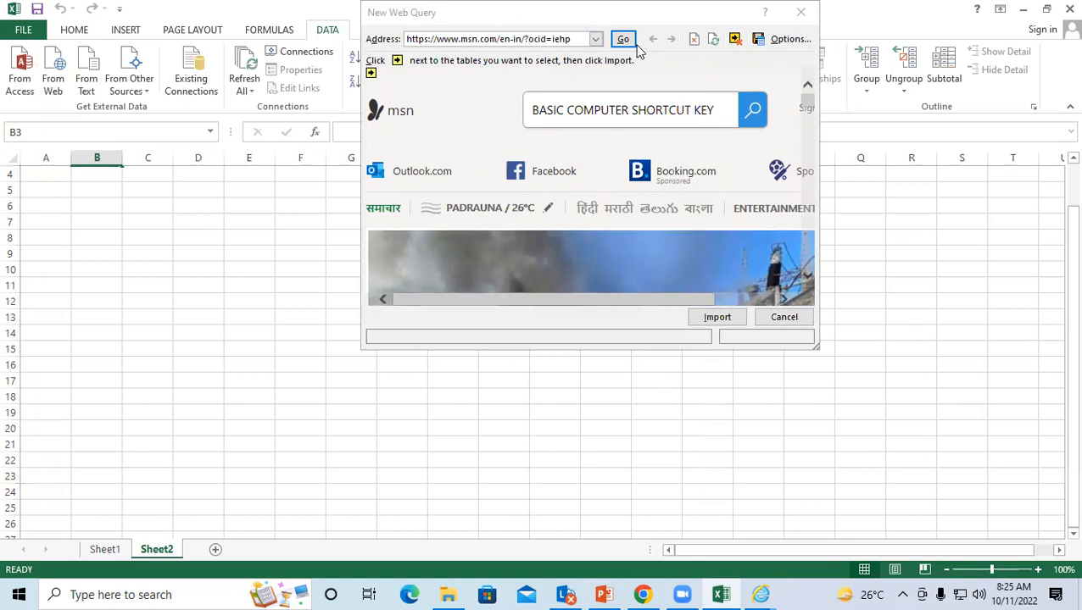
scroll(669, 254, "down", 1)
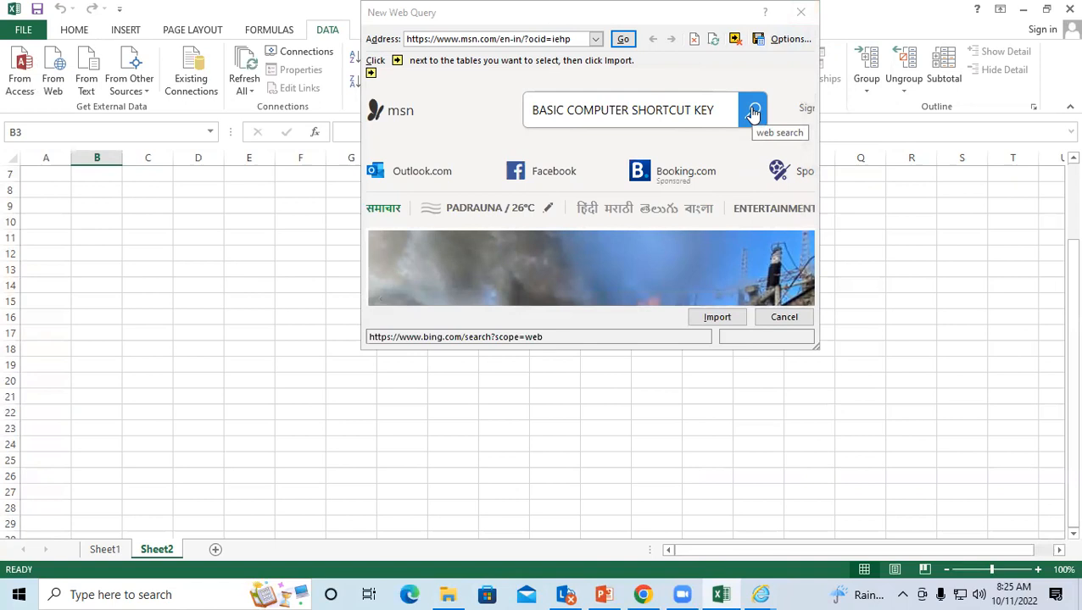
scroll(801, 150, "down", 7)
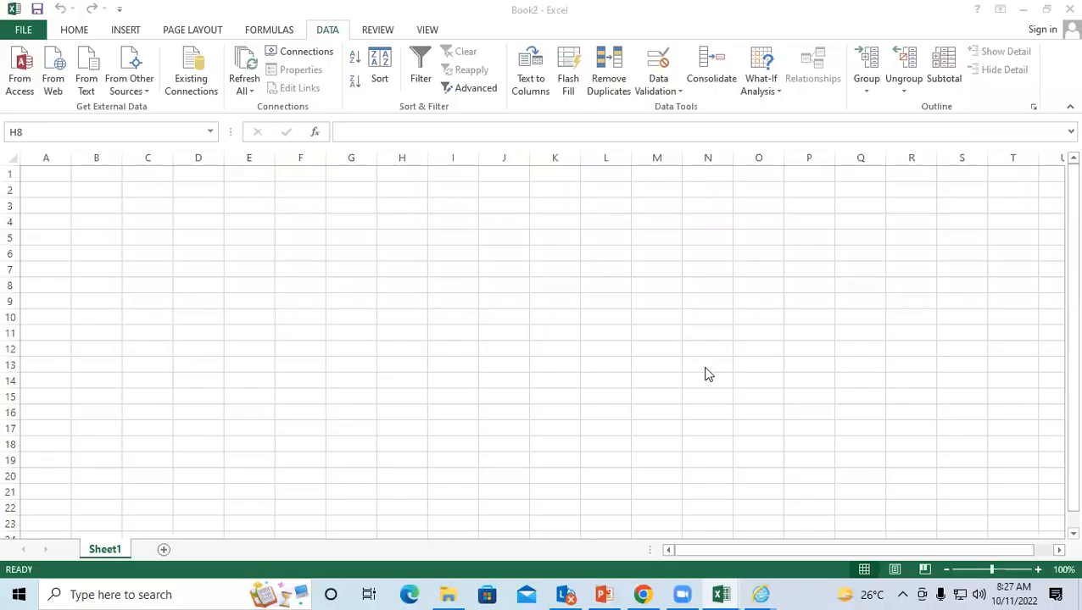
Step: Select cell D5 in the new blank workbook Book2
left_click(208, 231)
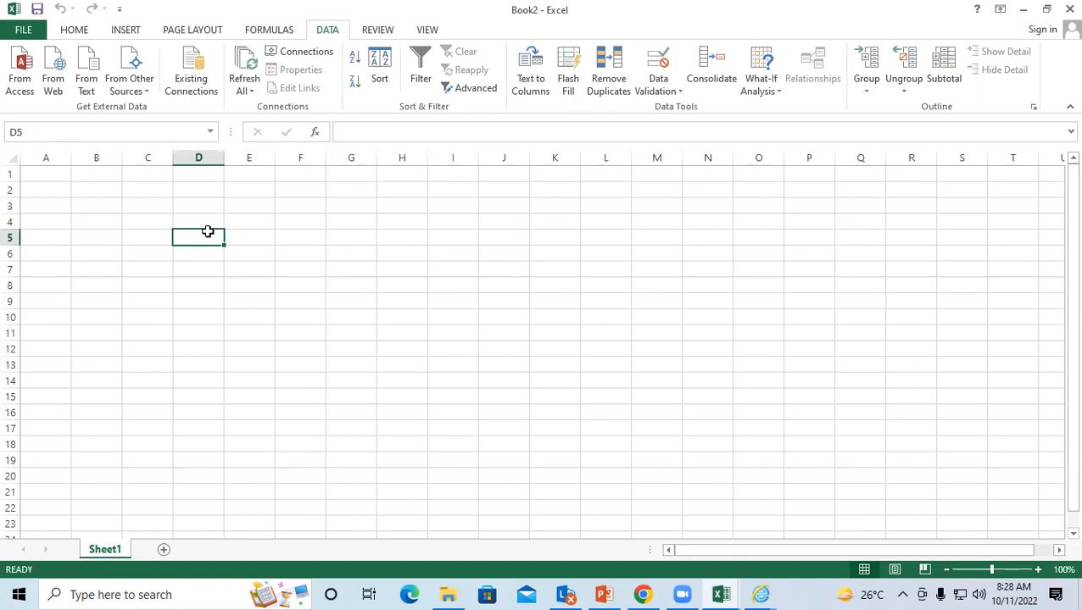
Step: Launch Notepad through Win+R and maximize its window
key("super+r")
type("N")
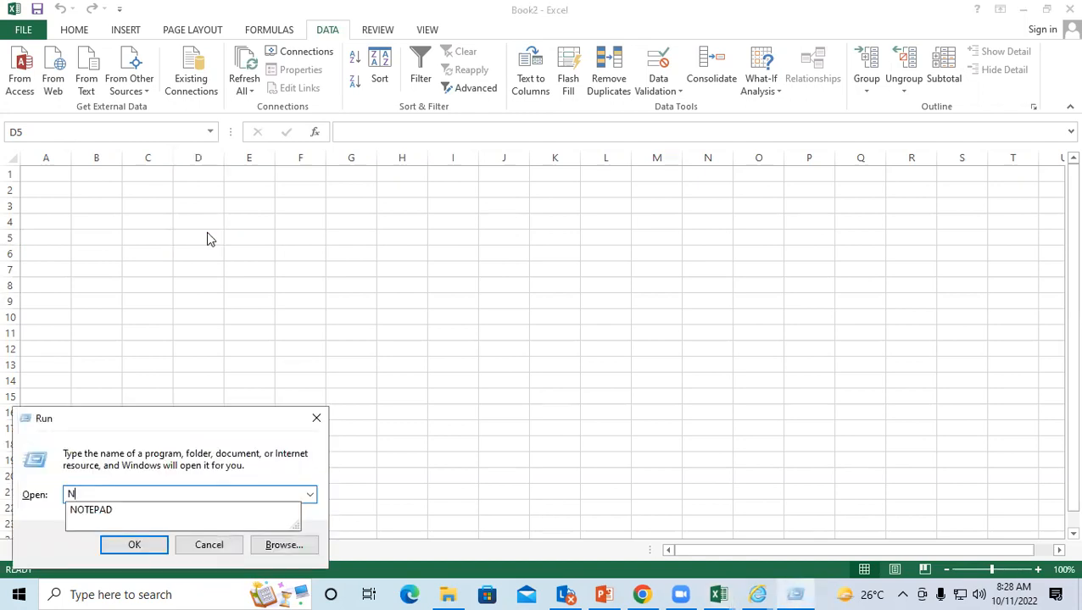
type("O")
key("Down")
key("Return")
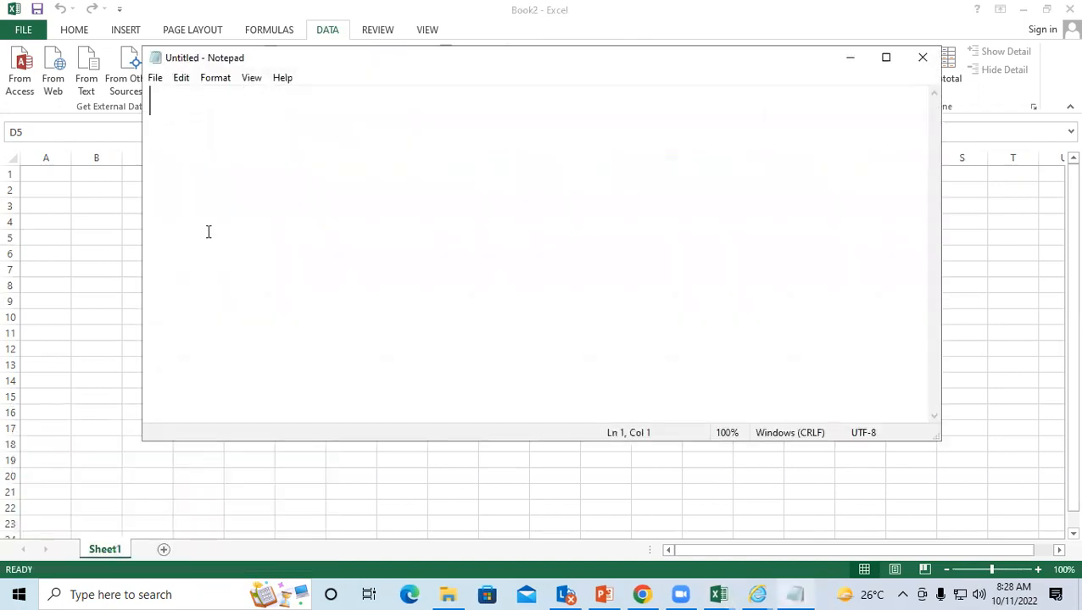
left_click(884, 59)
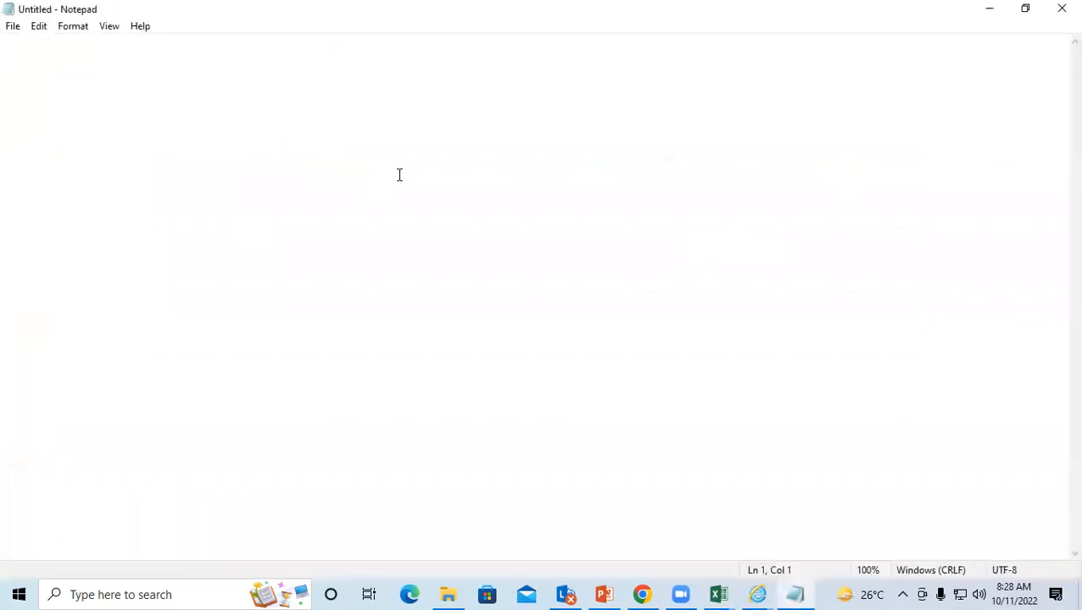
Step: Type the four-line record: the student's name, address, COURSE DCA and FEE 13500
type("S")
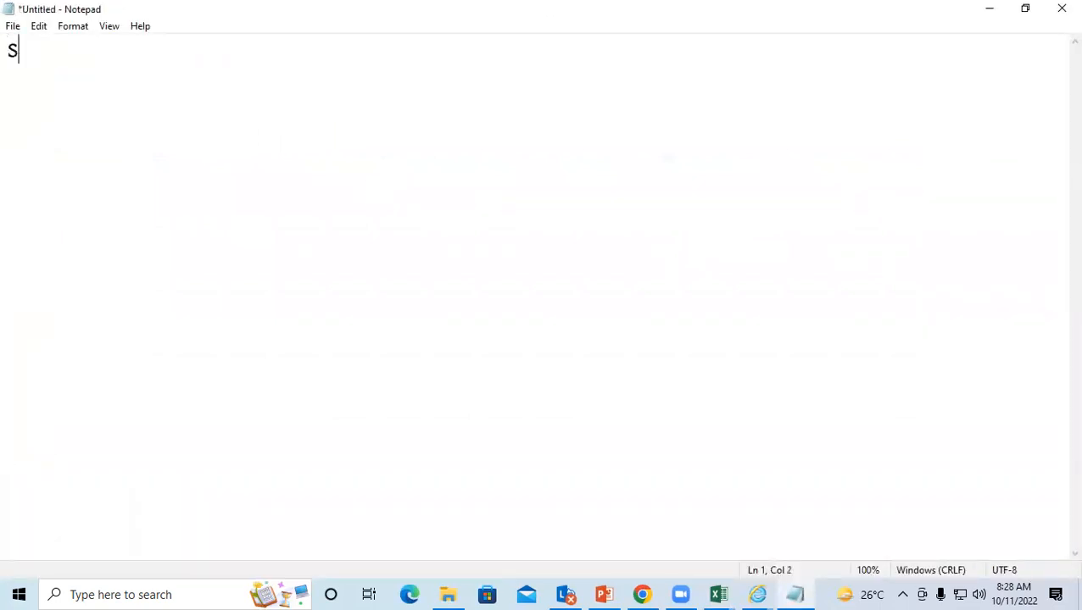
key("ctrl+z")
type("NAME")
key("Tab")
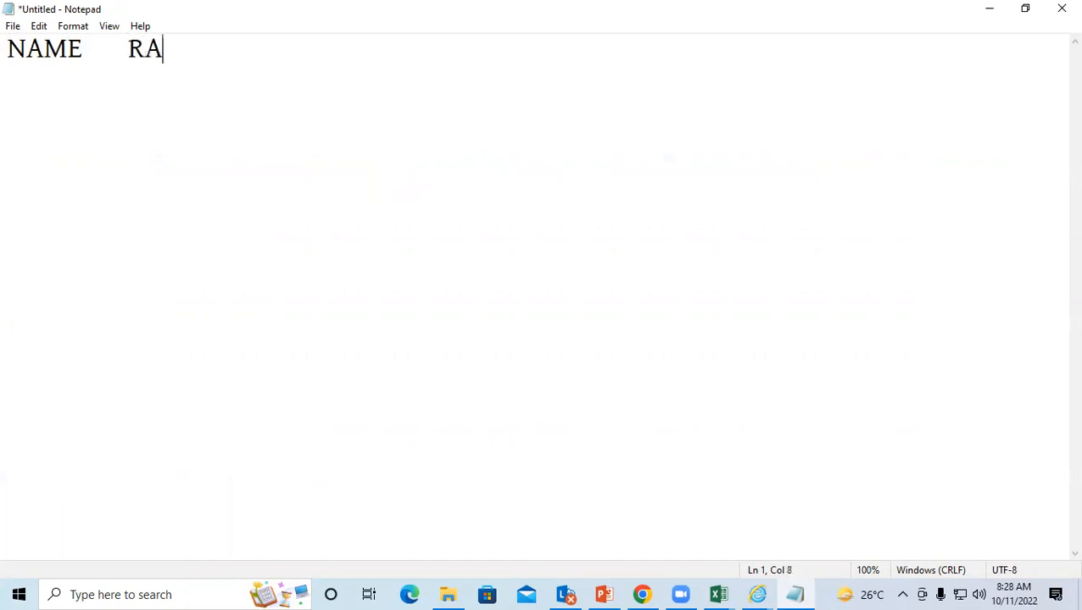
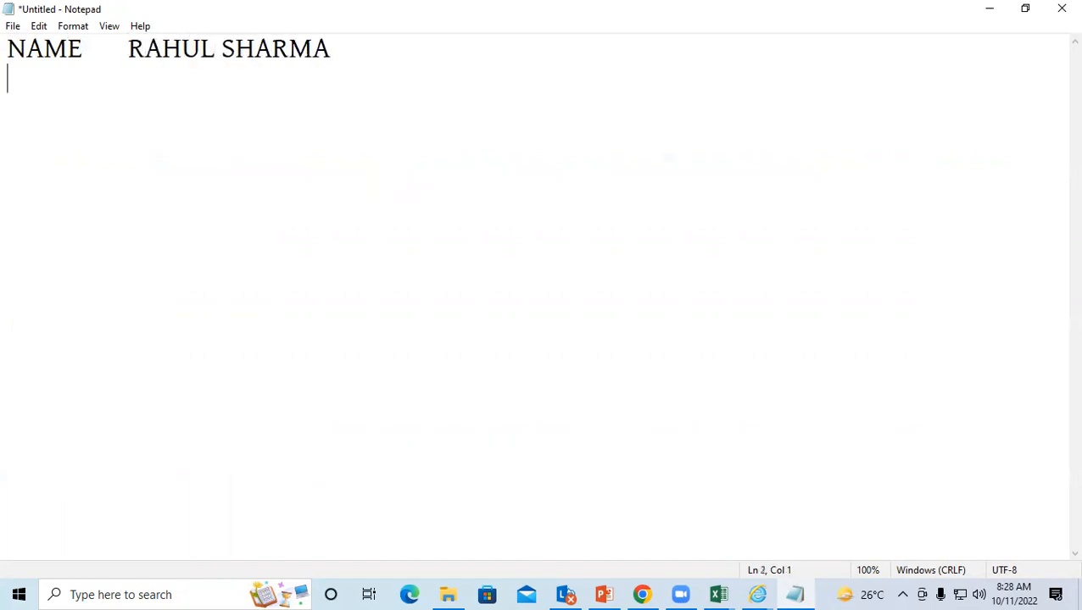
type("ADDRES")
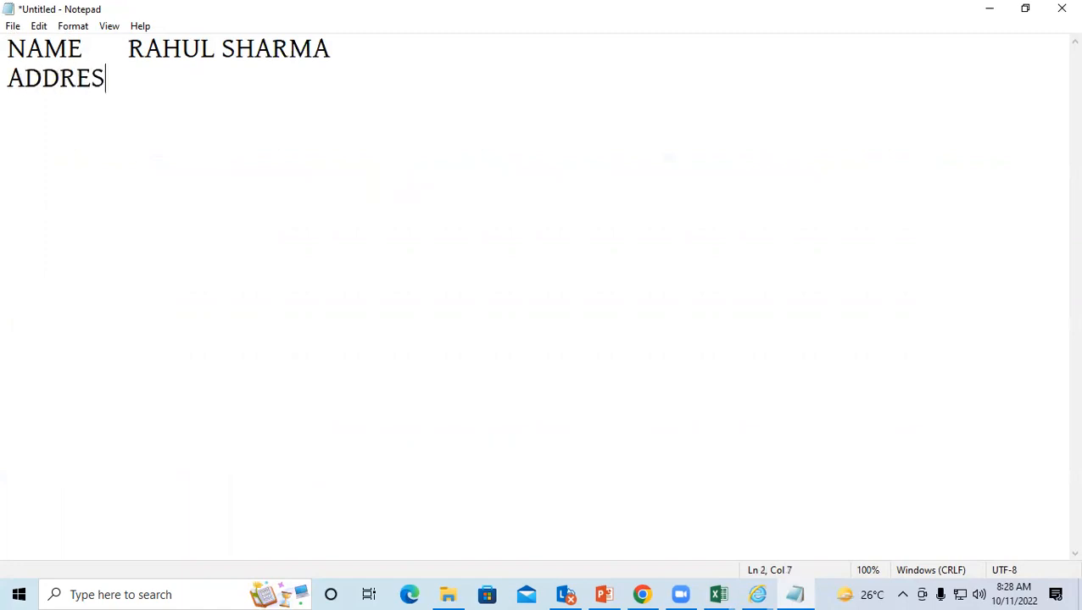
type("S PADRAUNA ")
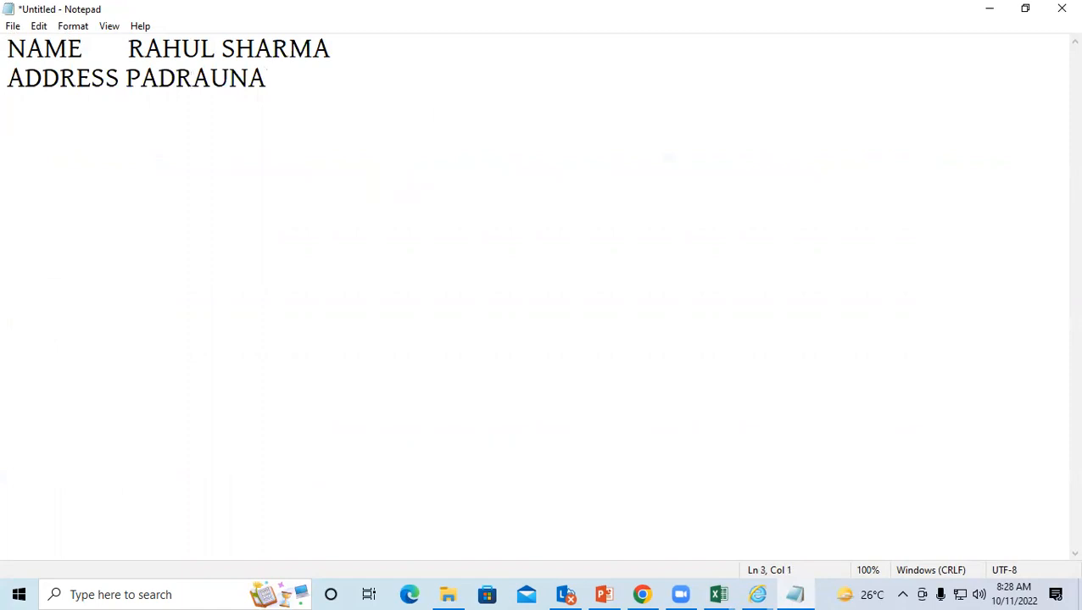
type("COURSE")
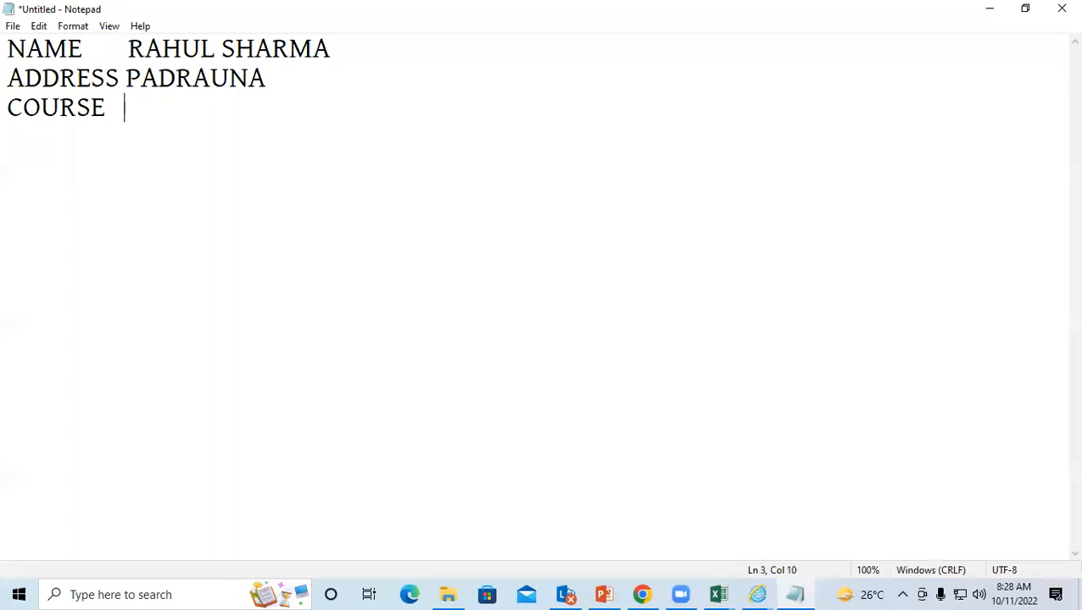
type("   DCA ")
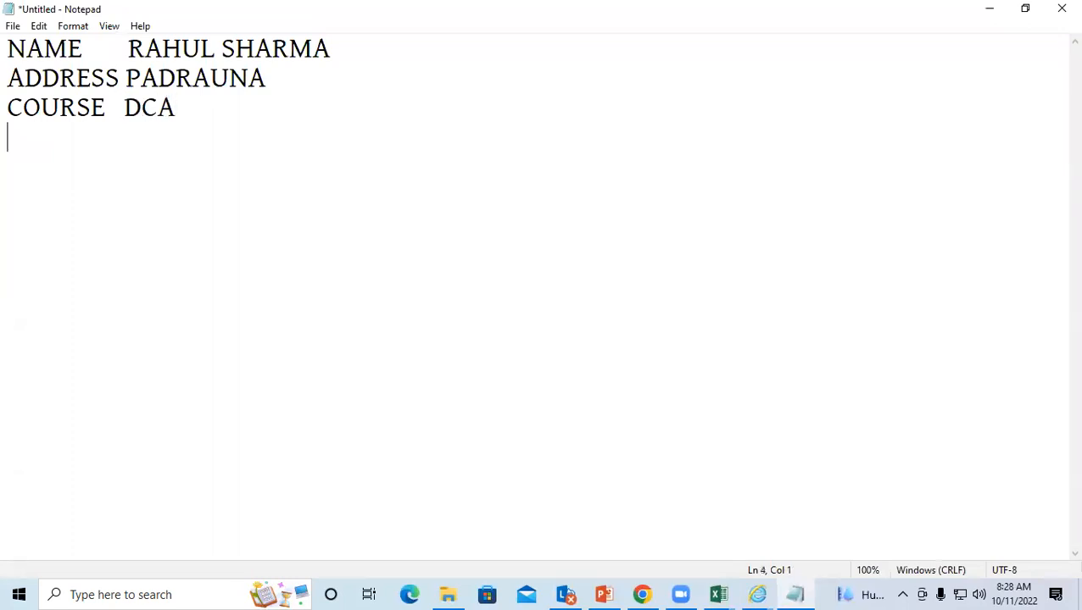
type("FEE          ")
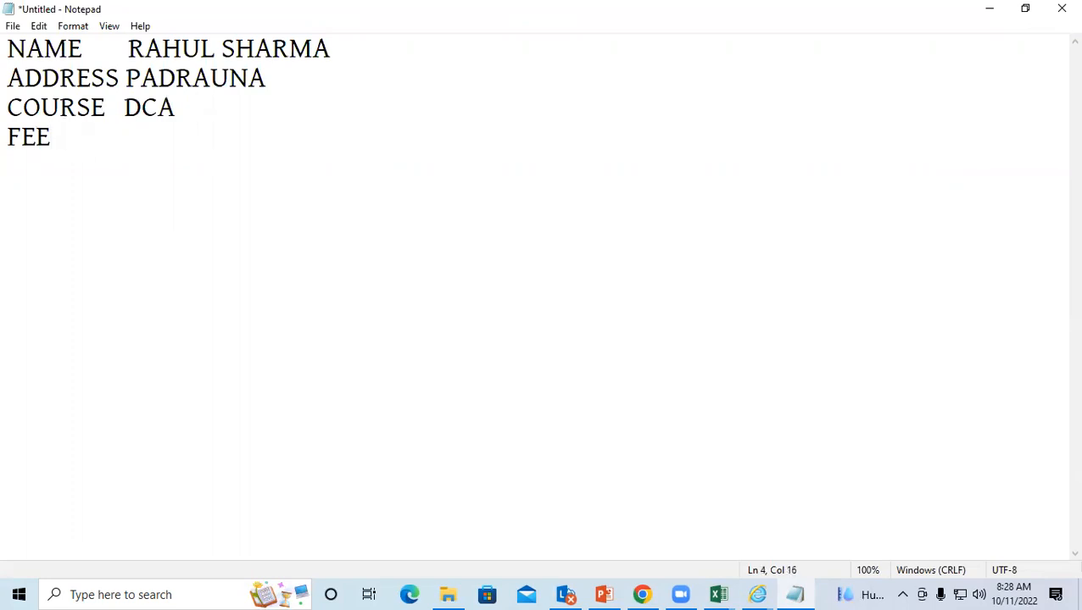
type("  13500")
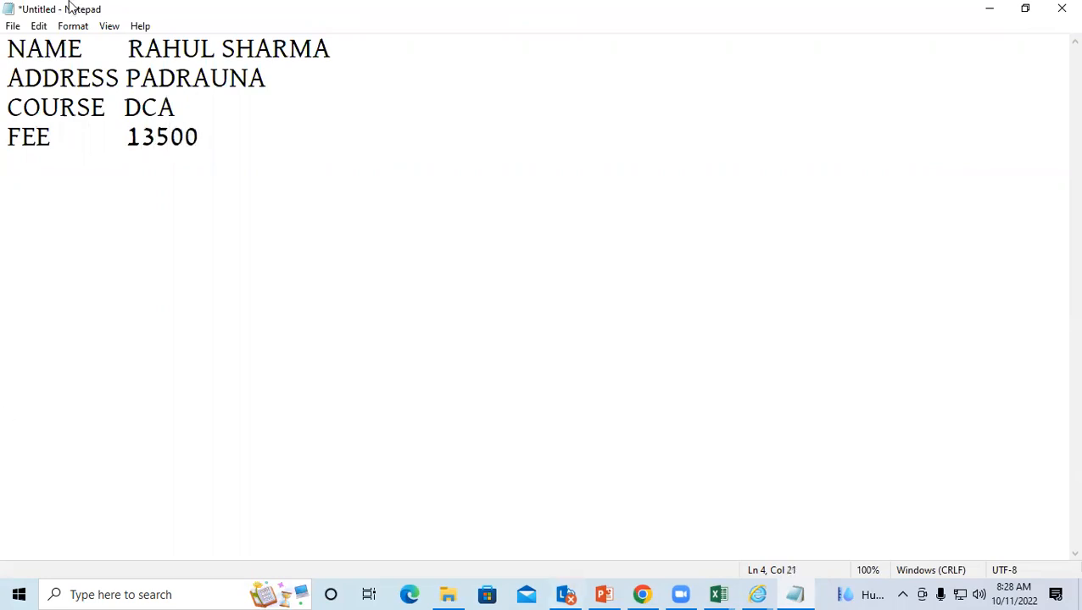
Step: Save the note to the Desktop as SKKKK and close Notepad, returning to Book2
left_click(10, 26)
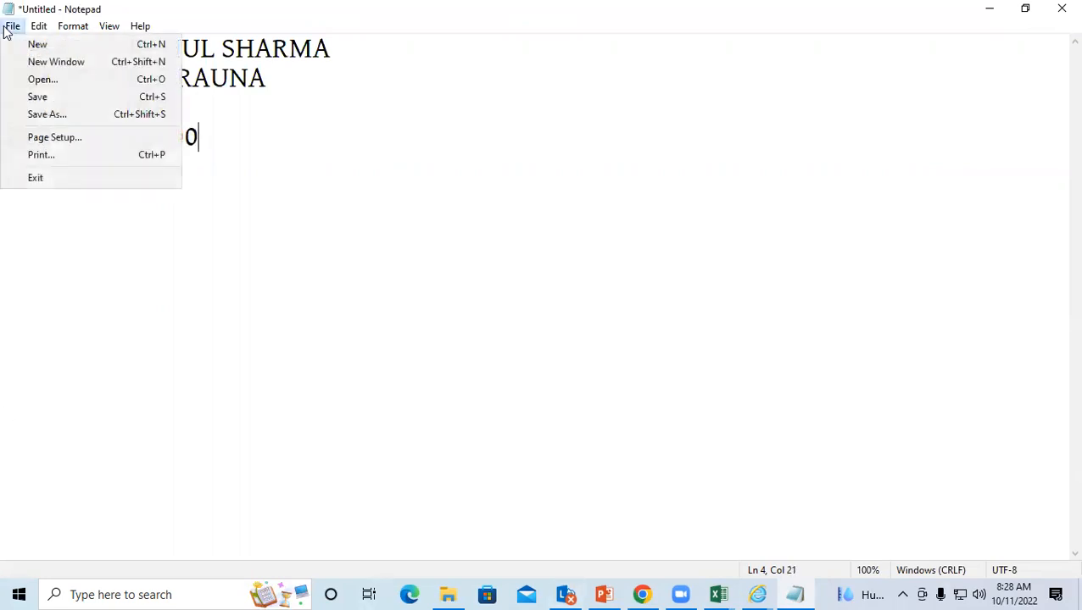
left_click(67, 97)
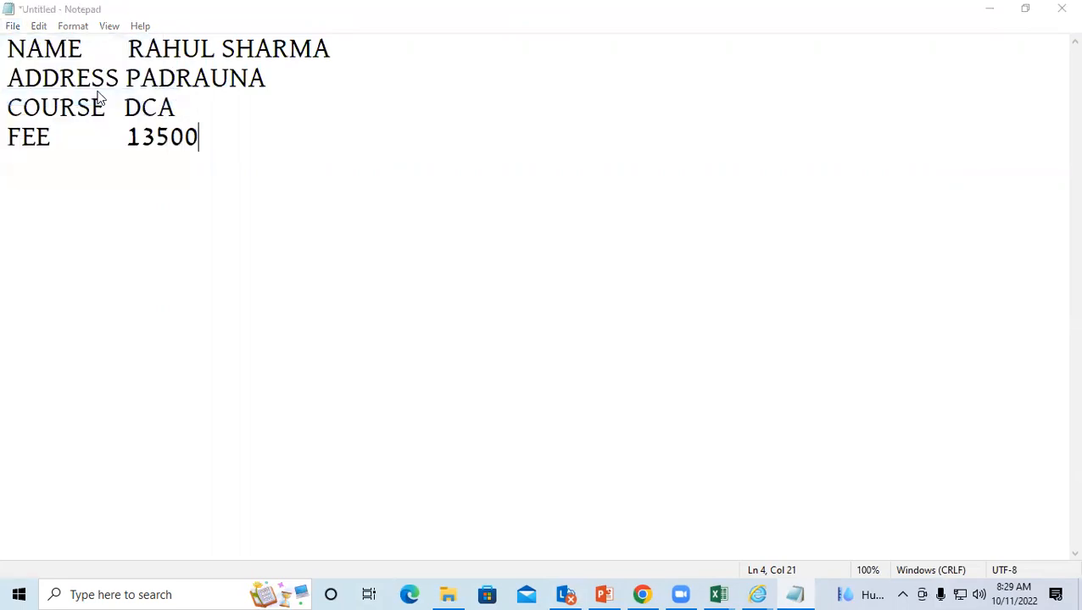
scroll(66, 160, "up", 2)
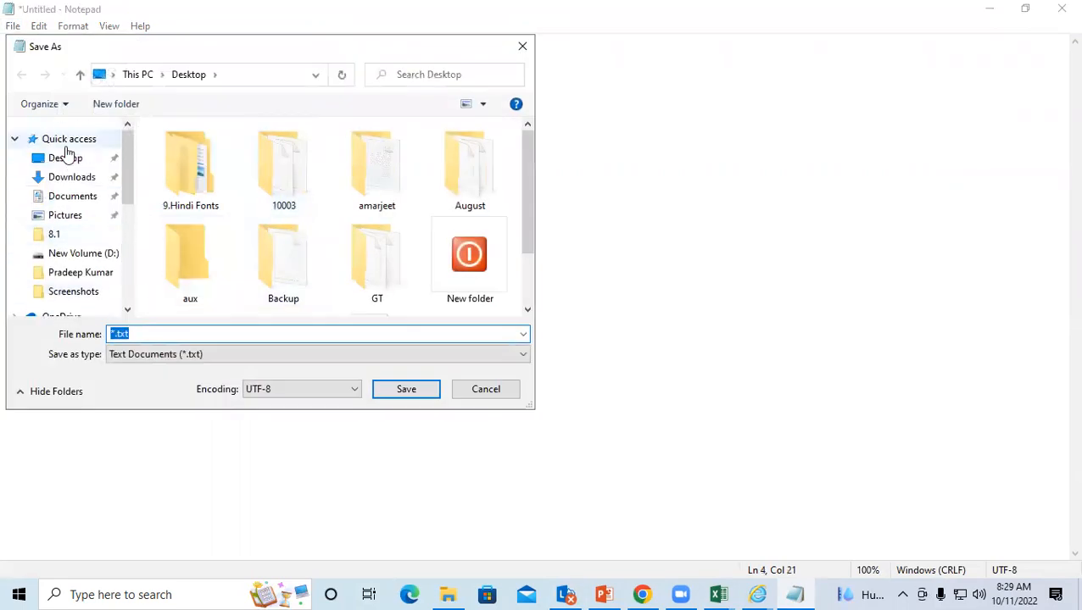
left_click(68, 160)
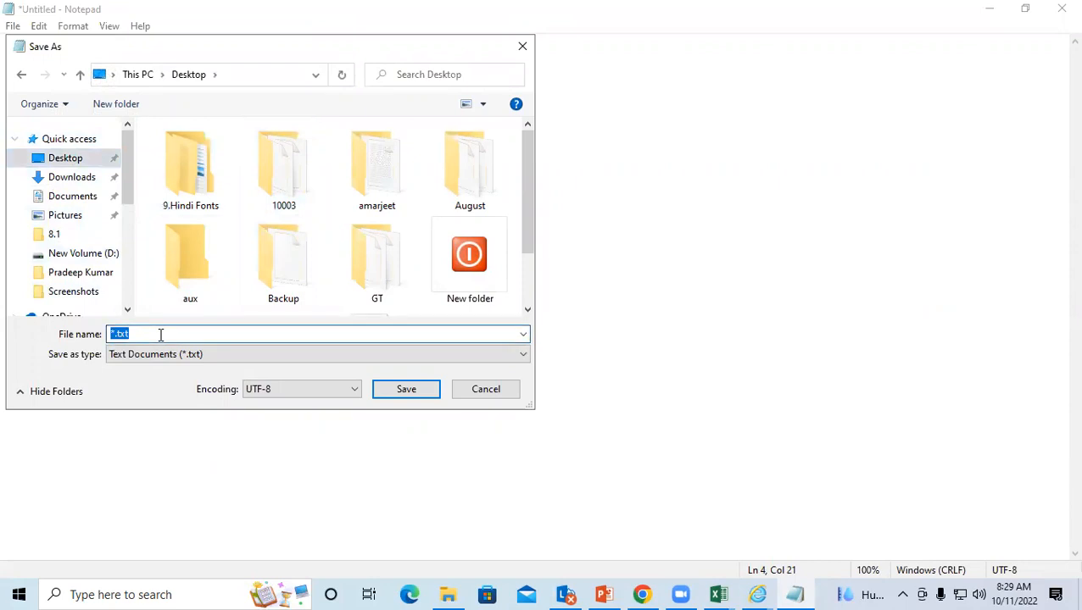
type("SKKKK")
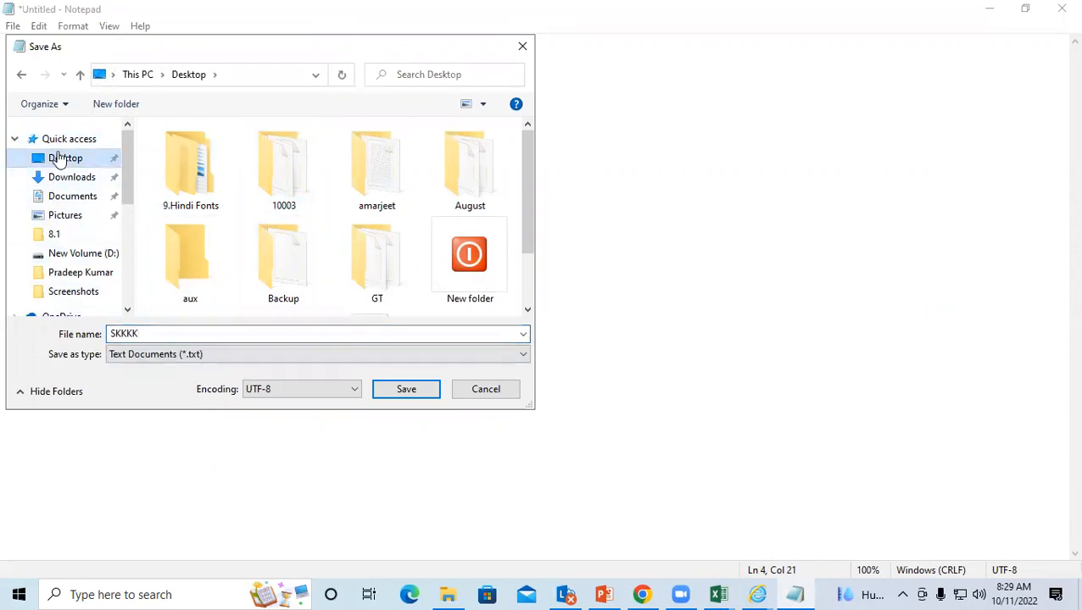
left_click(404, 392)
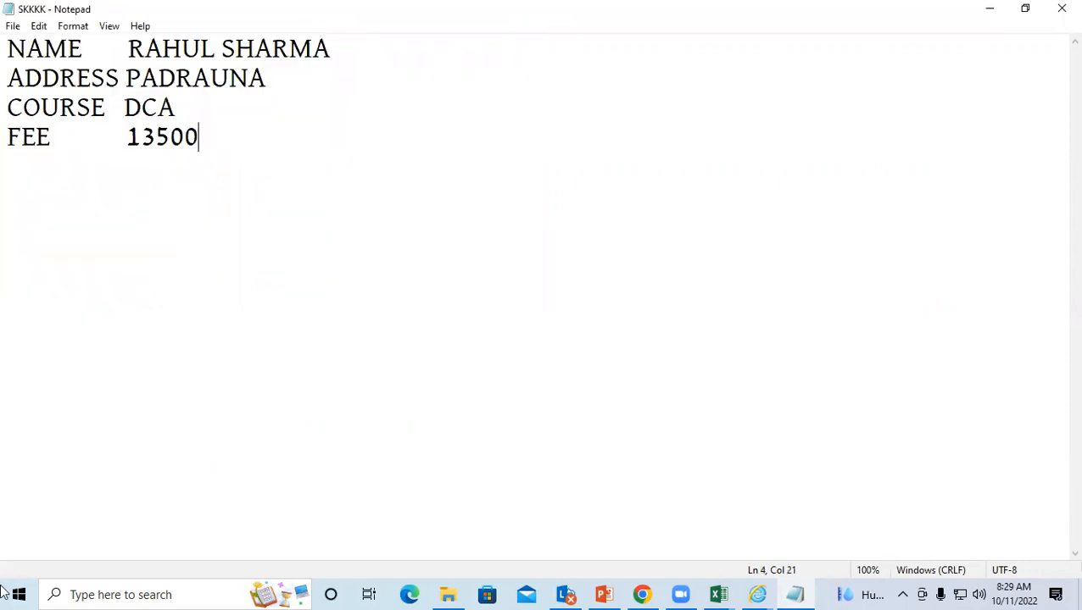
left_click(1059, 10)
left_click(329, 269)
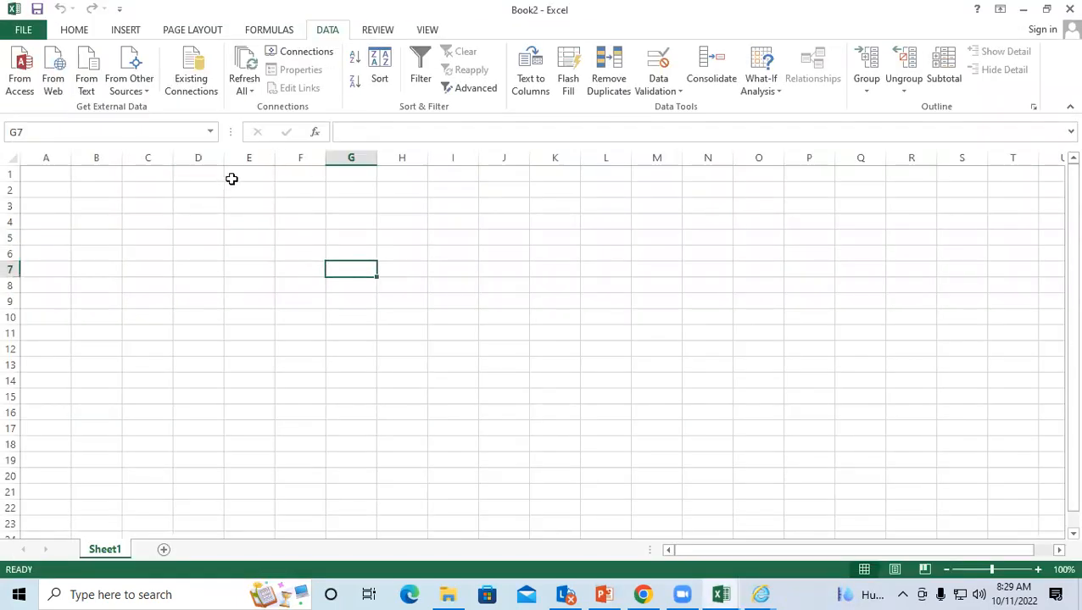
Step: Select B2 and choose the SKKKK text file on the Desktop for import
left_click(215, 285)
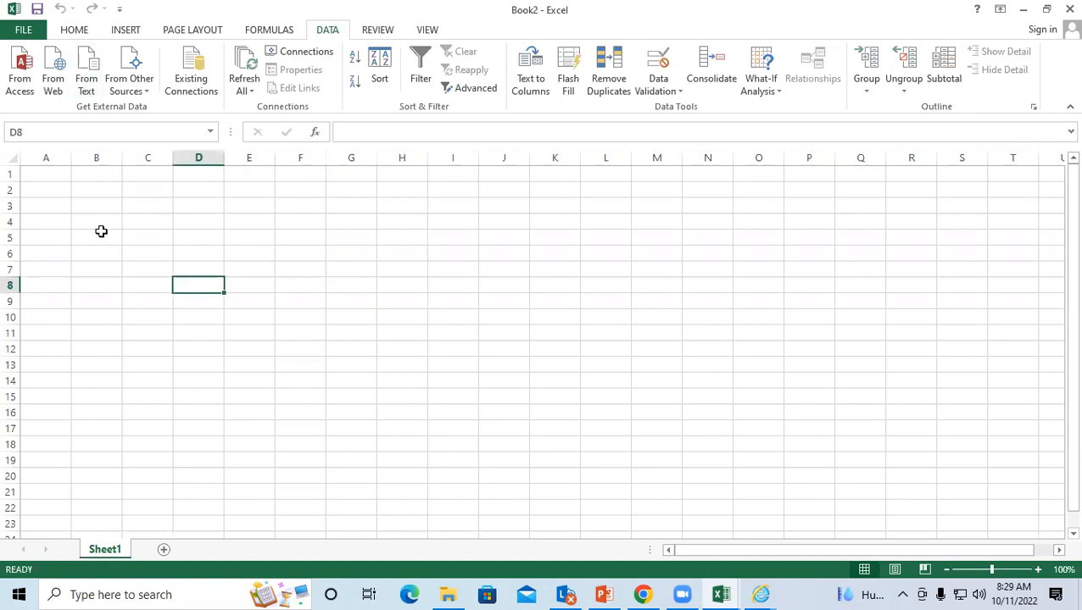
left_click(380, 282)
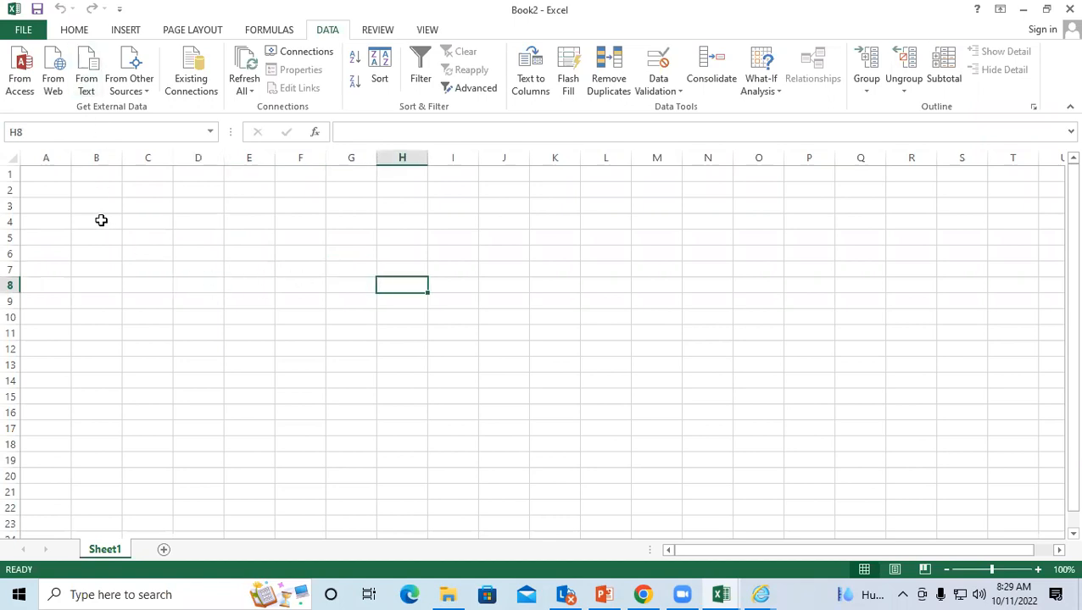
left_click(85, 189)
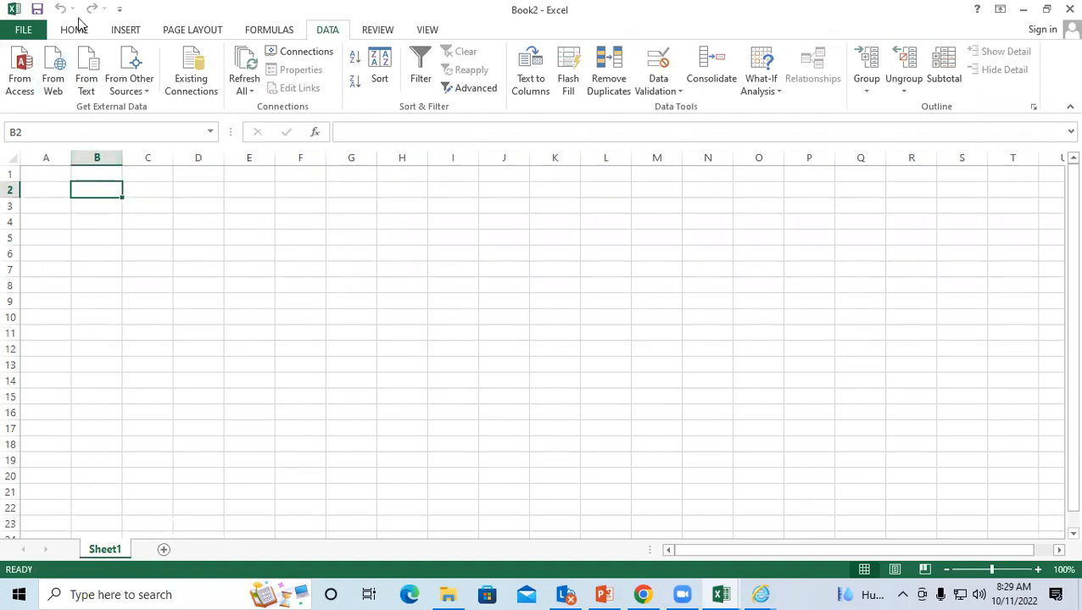
left_click(83, 59)
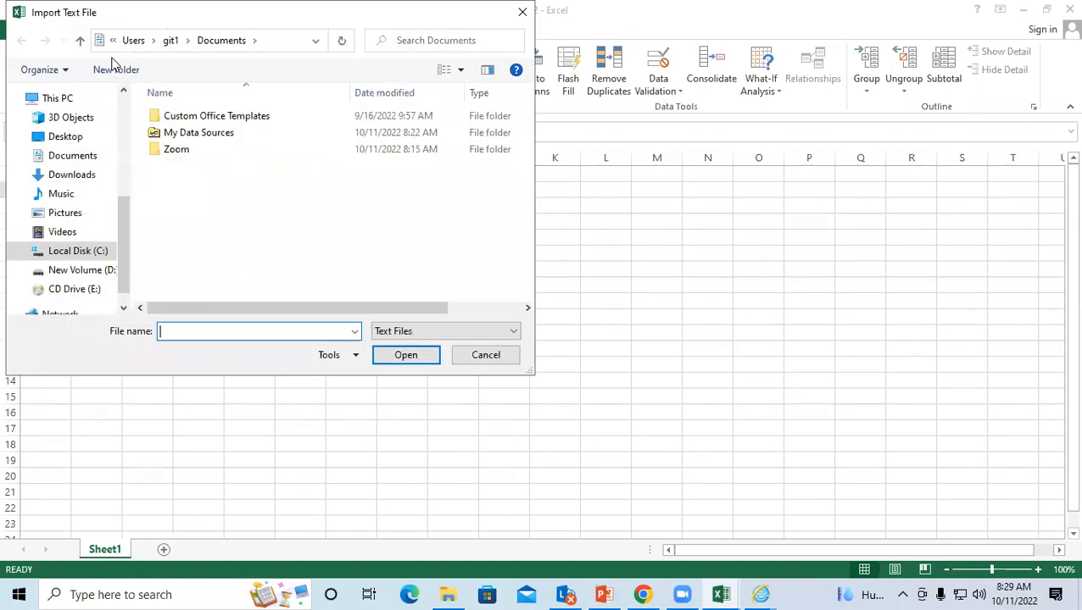
left_click(52, 141)
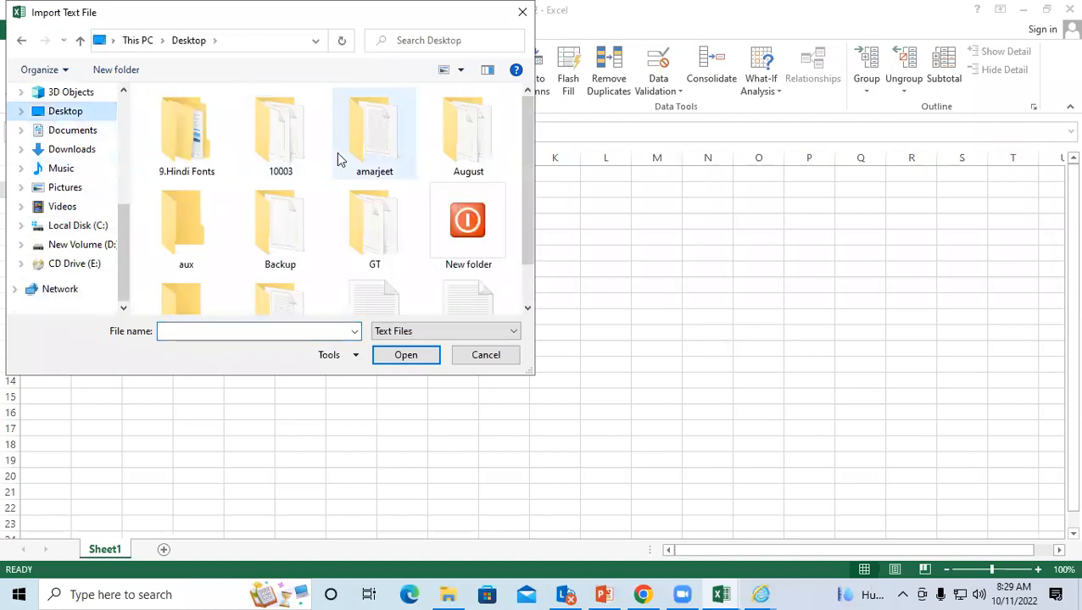
scroll(516, 144, "down", 1)
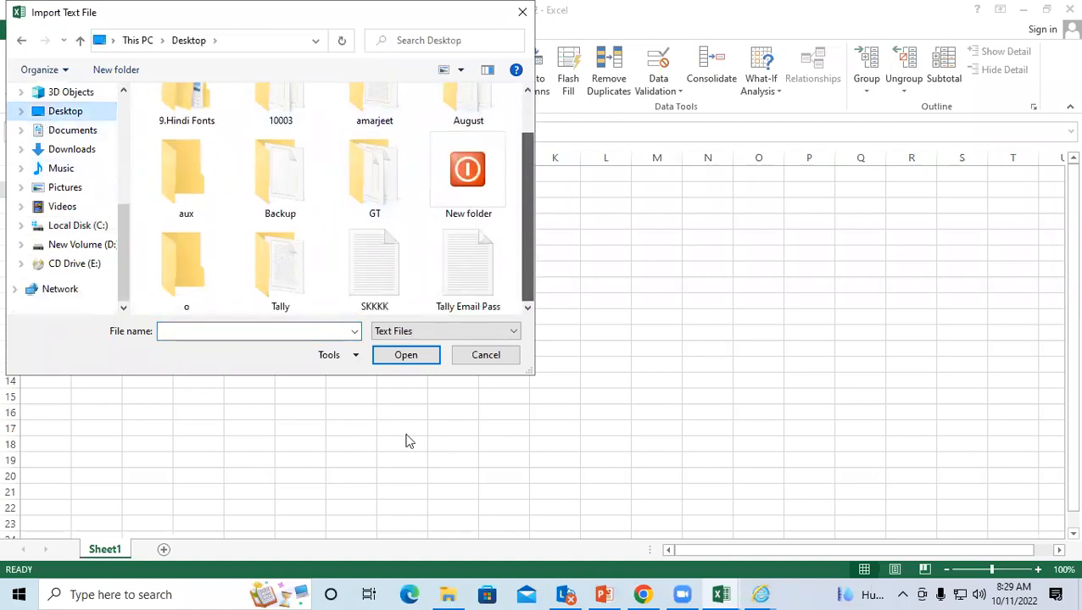
left_click(377, 249)
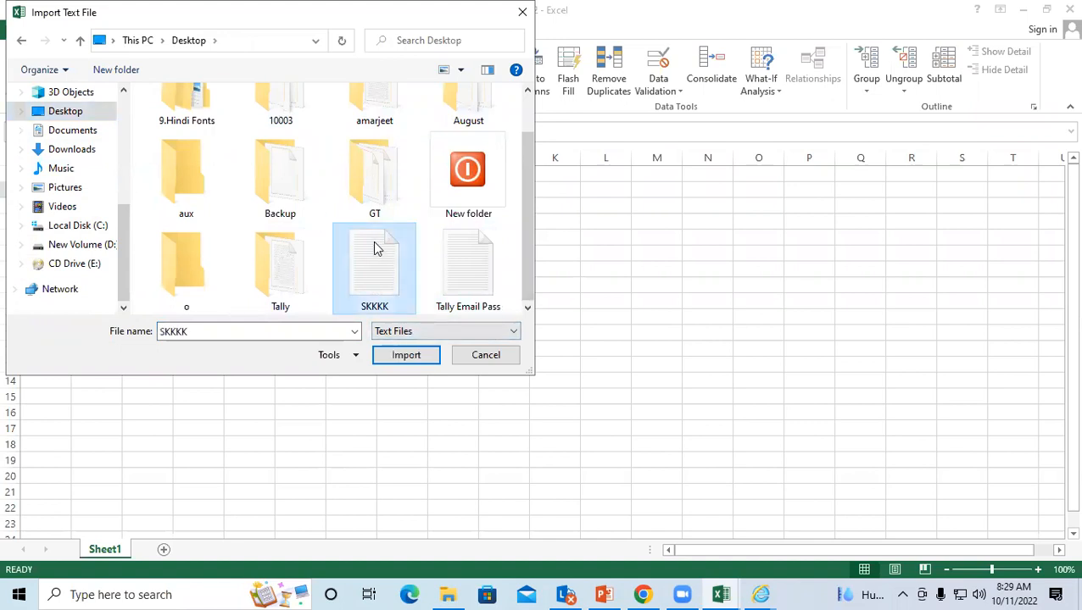
left_click(410, 362)
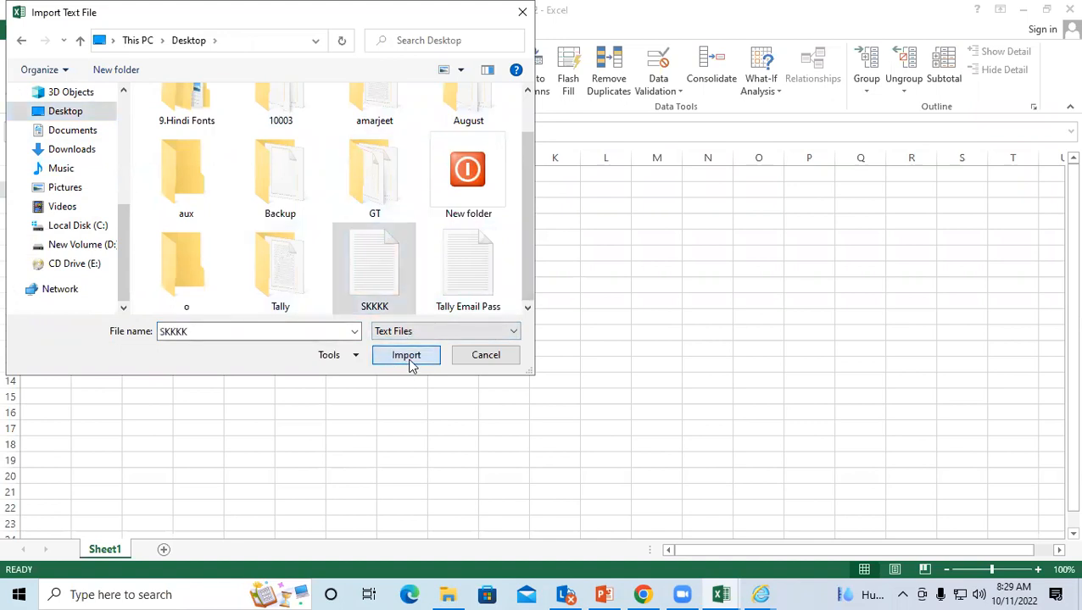
Step: Step through the Text Import Wizard, finish, and place the data at $B$2
left_click_drag(480, 17, 301, 41)
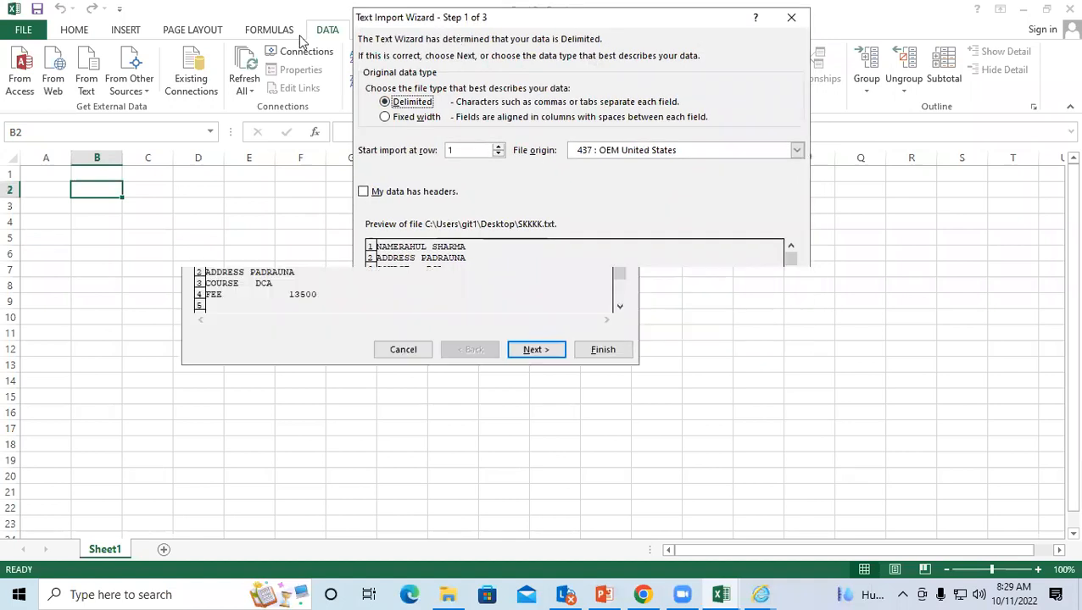
left_click(539, 355)
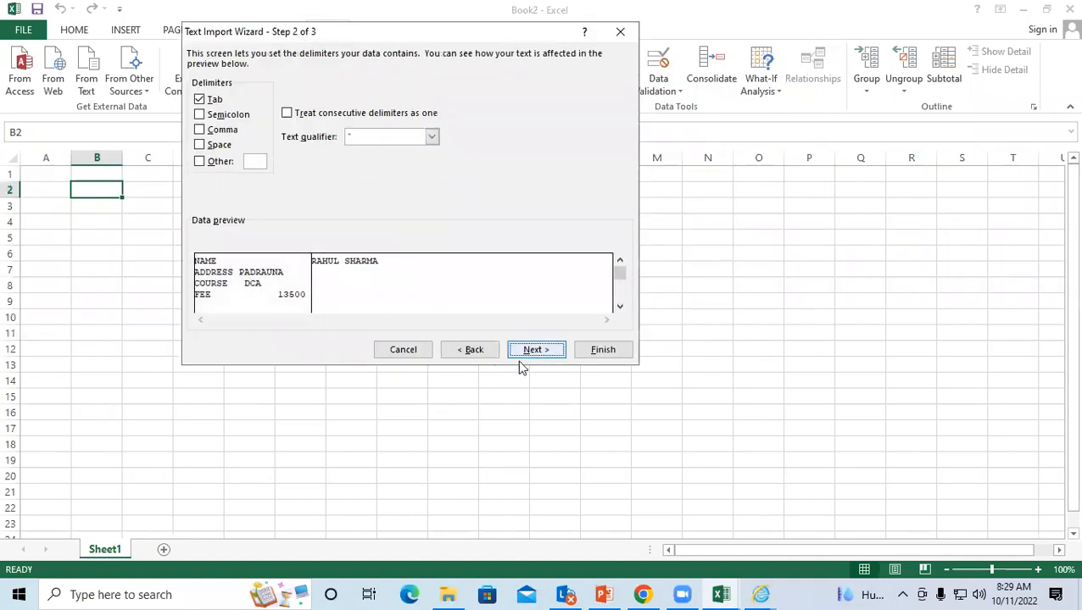
left_click(526, 354)
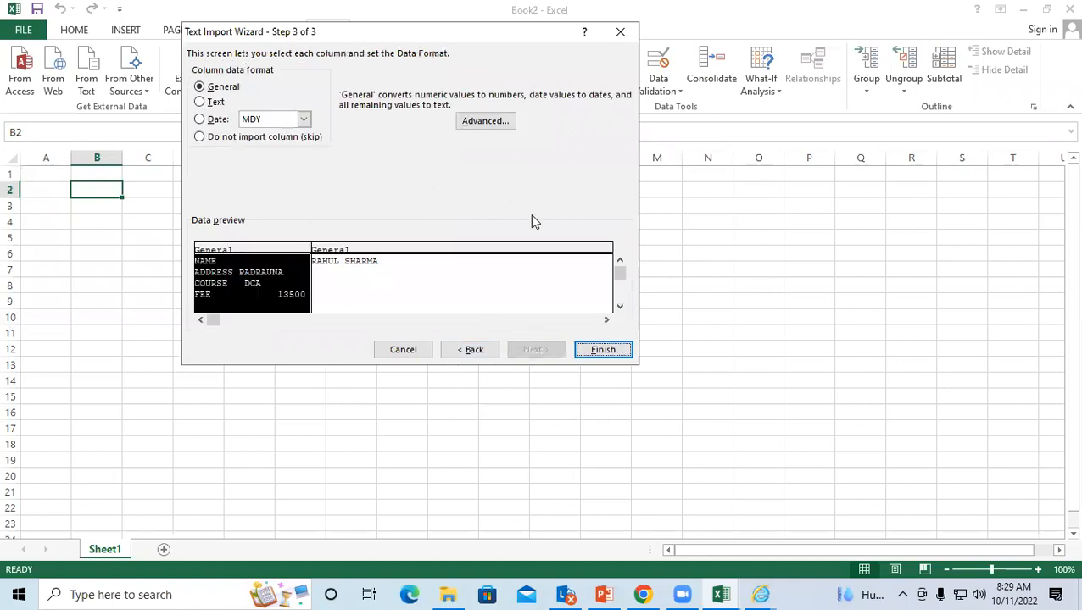
left_click(604, 351)
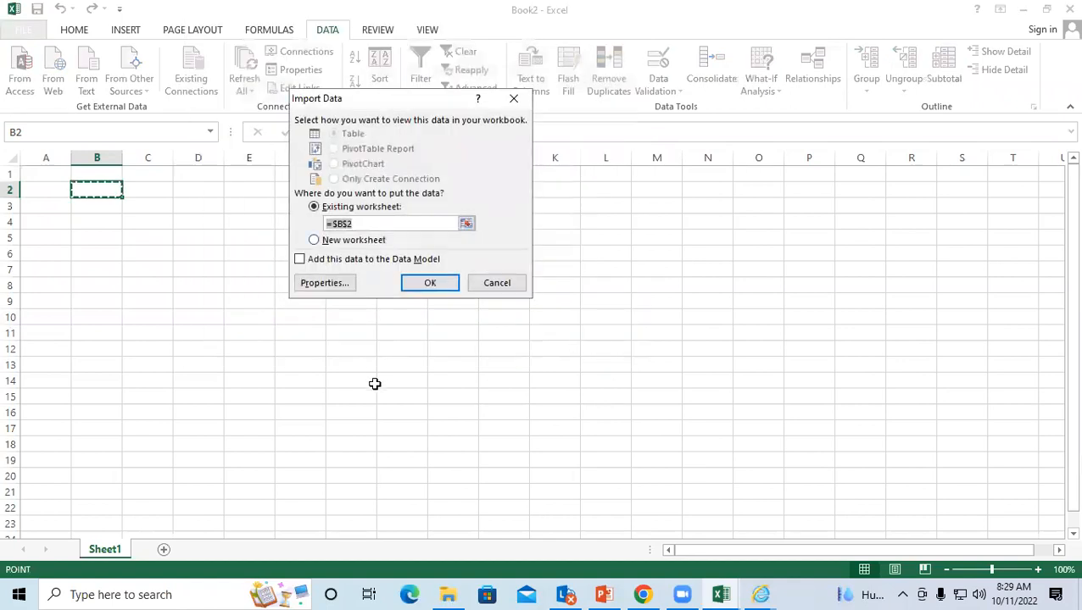
left_click(424, 283)
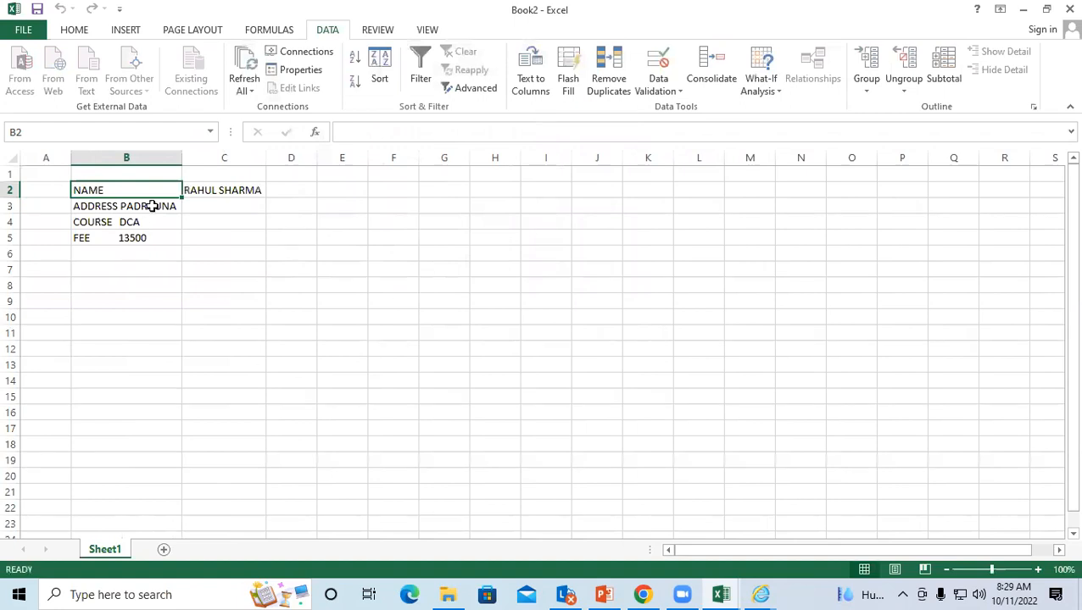
left_click(155, 219)
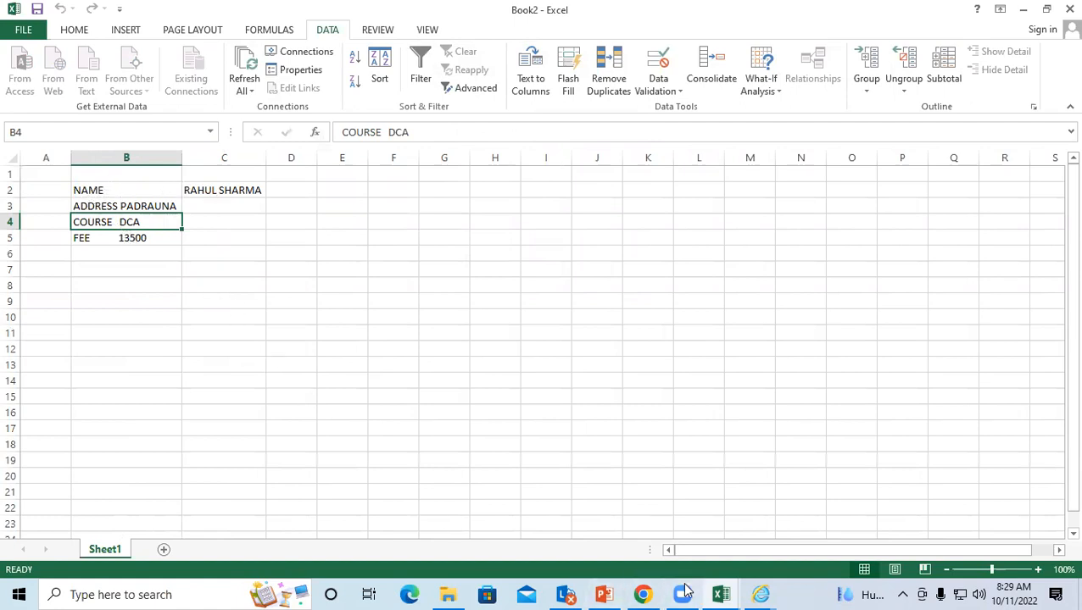
left_click(694, 349)
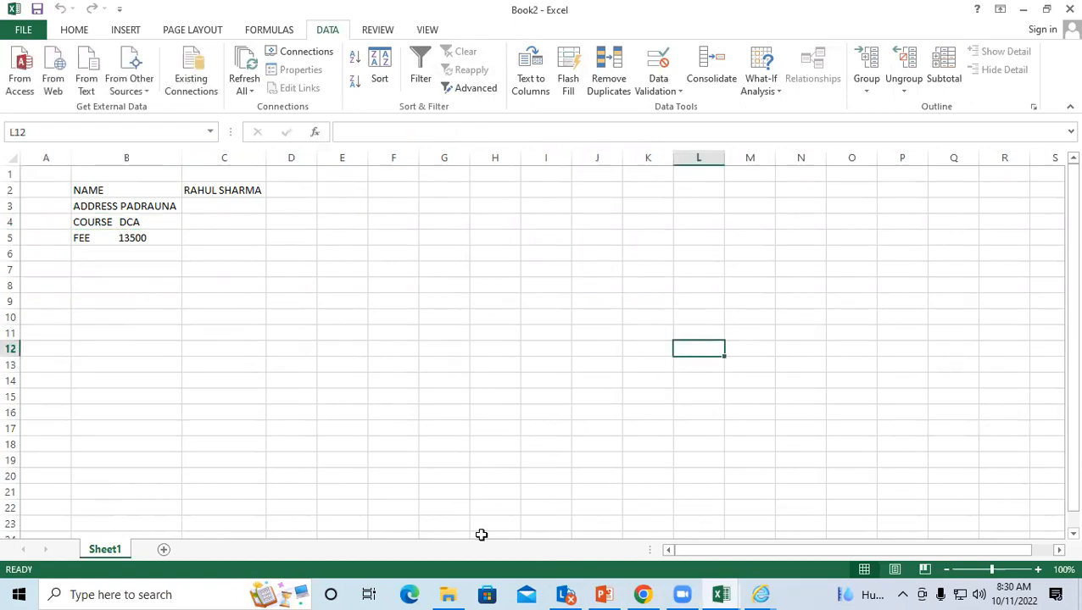
Step: Open the SKKKK file from the Desktop in Notepad
left_click(398, 468)
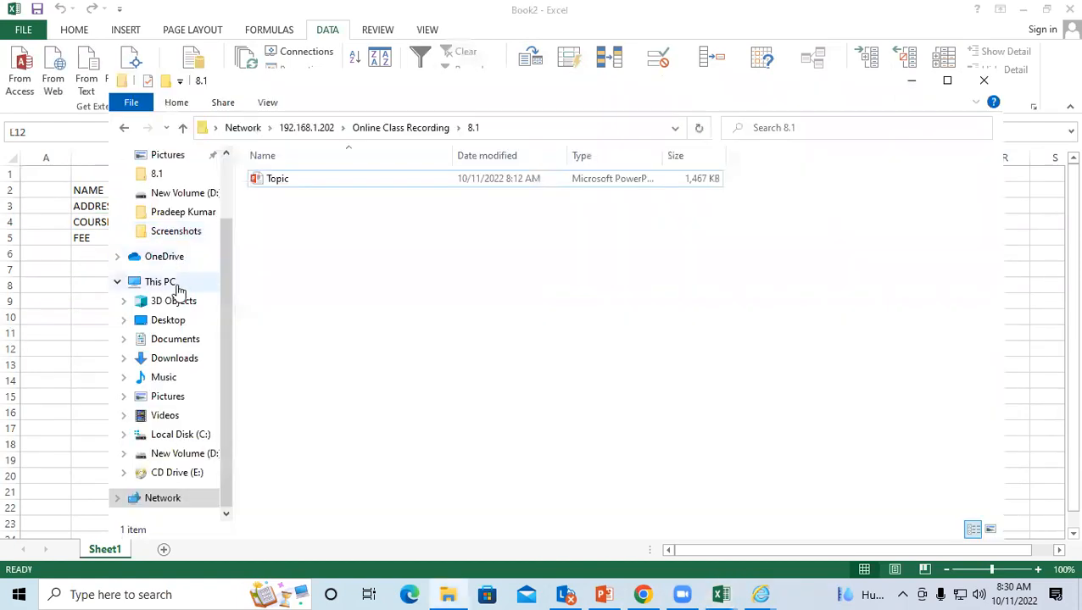
left_click(175, 326)
scroll(517, 283, "down", 3)
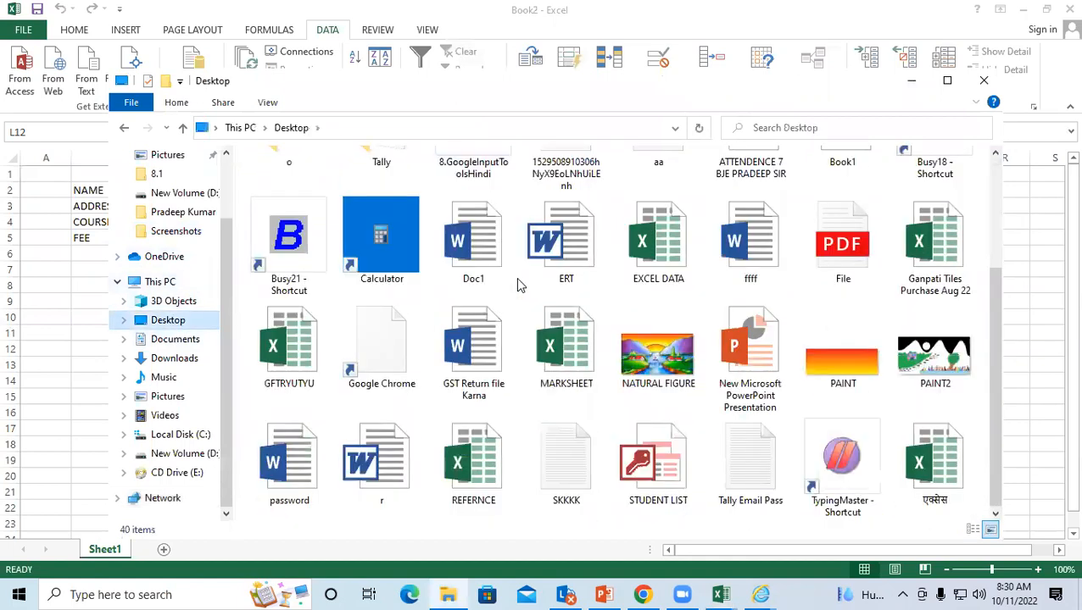
left_click(566, 451)
double_click(563, 447)
right_click(563, 442)
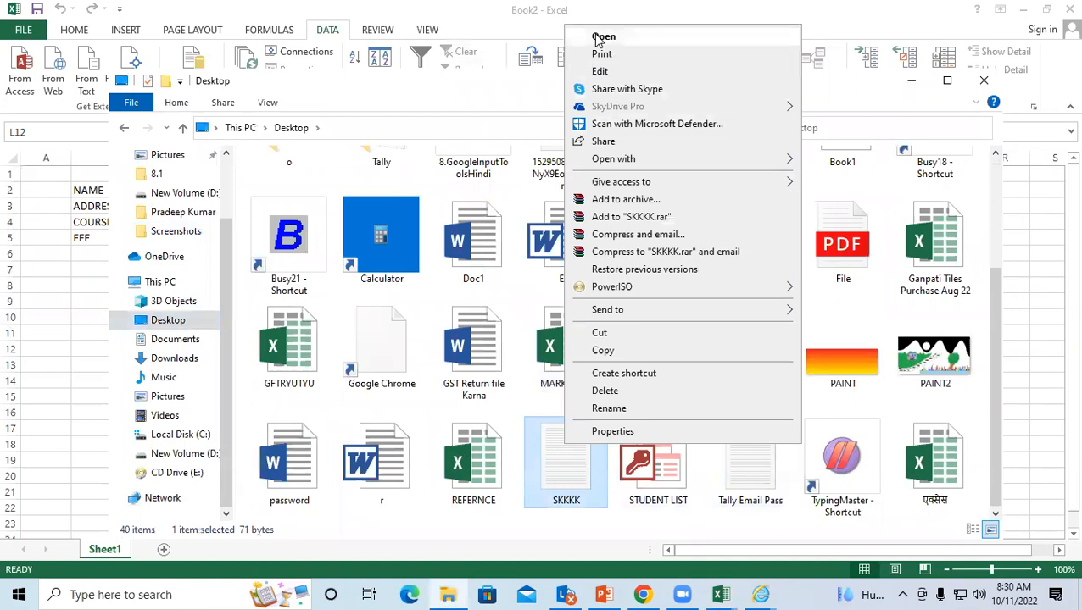
left_click(597, 38)
Step: Delete the address value, DCA and 13500 from their lines
left_click(464, 126)
left_click(269, 100)
left_click(361, 173)
left_click(271, 132)
left_click_drag(435, 129, 270, 126)
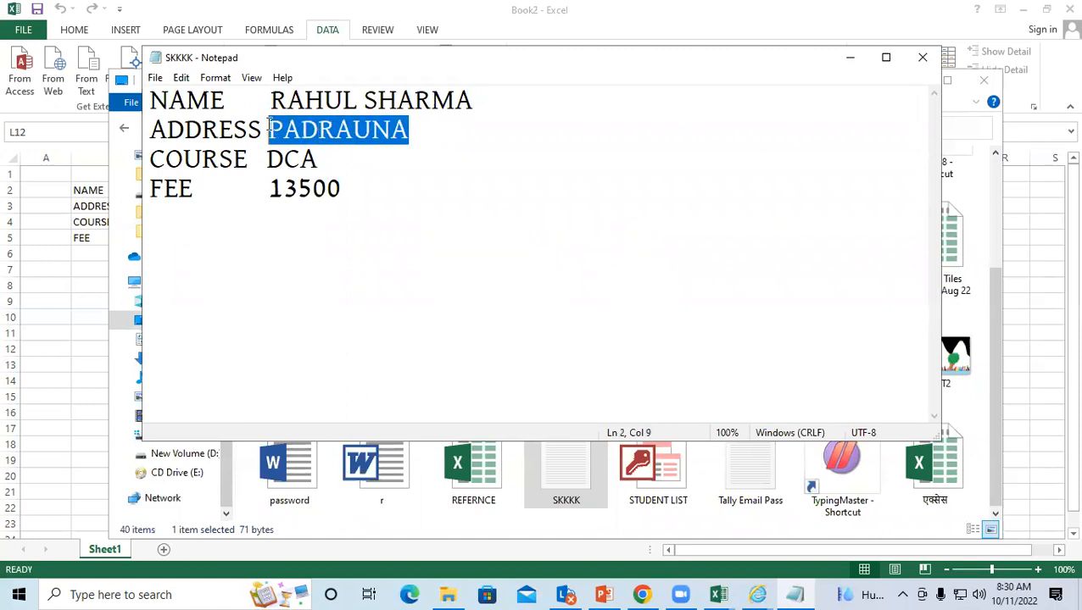
key("Delete")
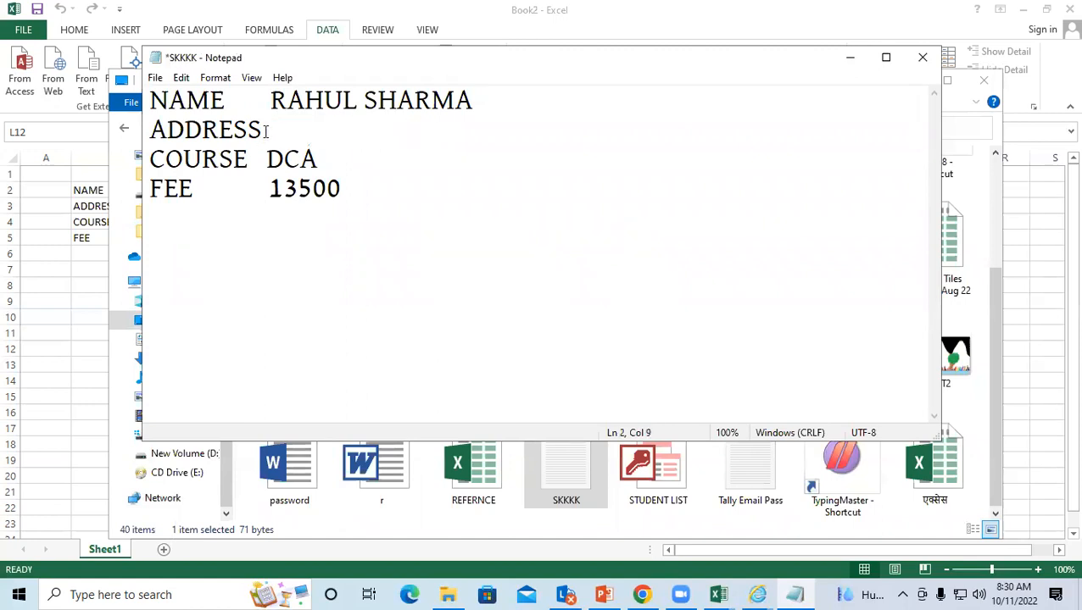
left_click_drag(333, 157, 264, 152)
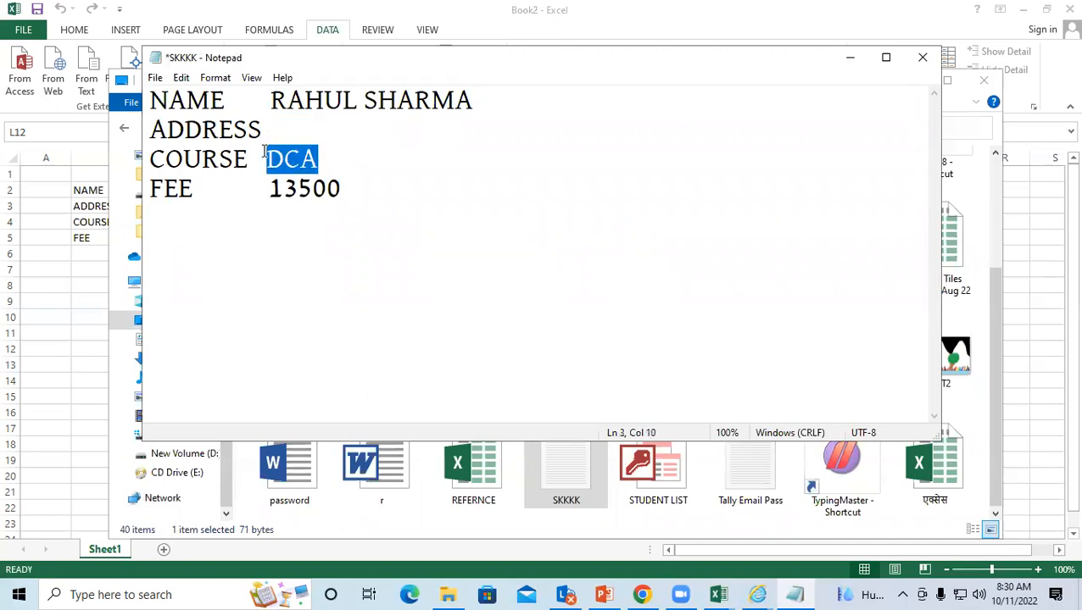
key("Delete")
left_click_drag(340, 189, 265, 189)
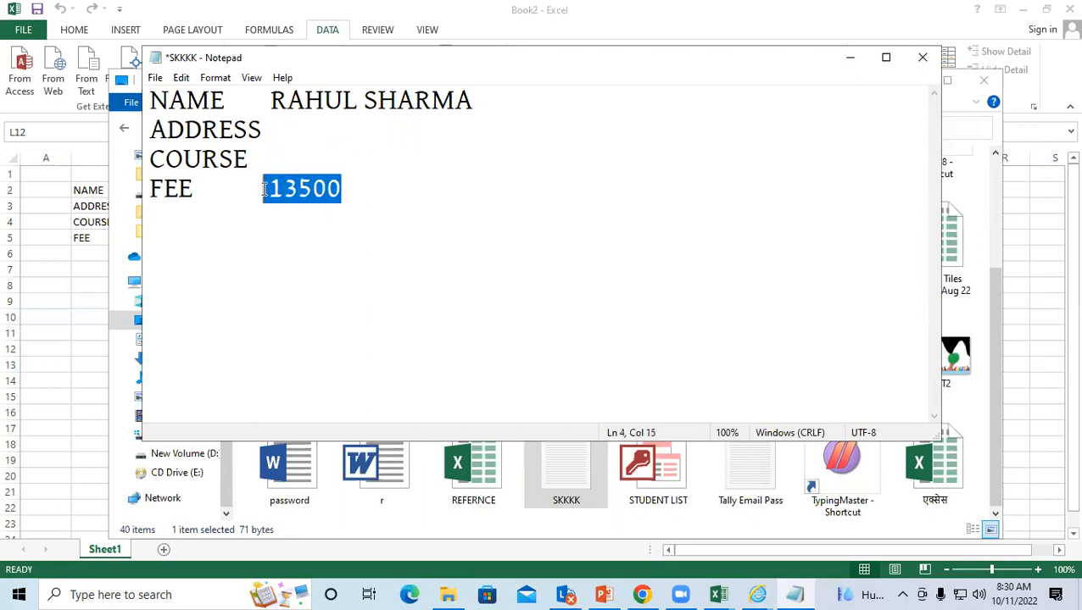
key("Delete")
key("Up")
key("Up")
key("Up")
Step: Retype the address, DCA and 13500 after each label, then save and close SKKKK
left_click(259, 129)
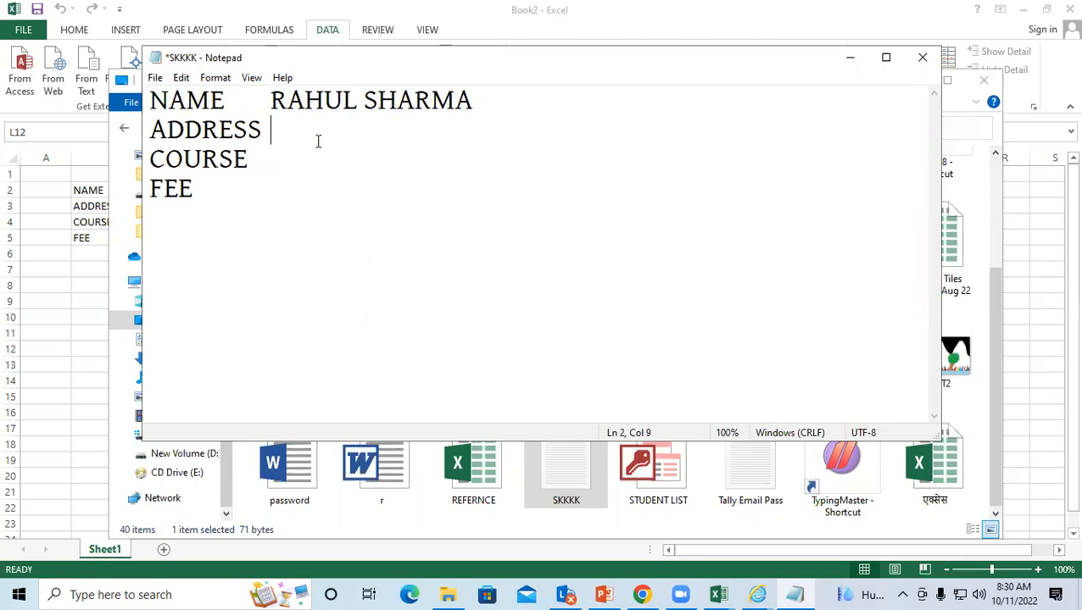
type("PADRAUNA")
left_click(243, 159)
key("Tab")
type("DCA")
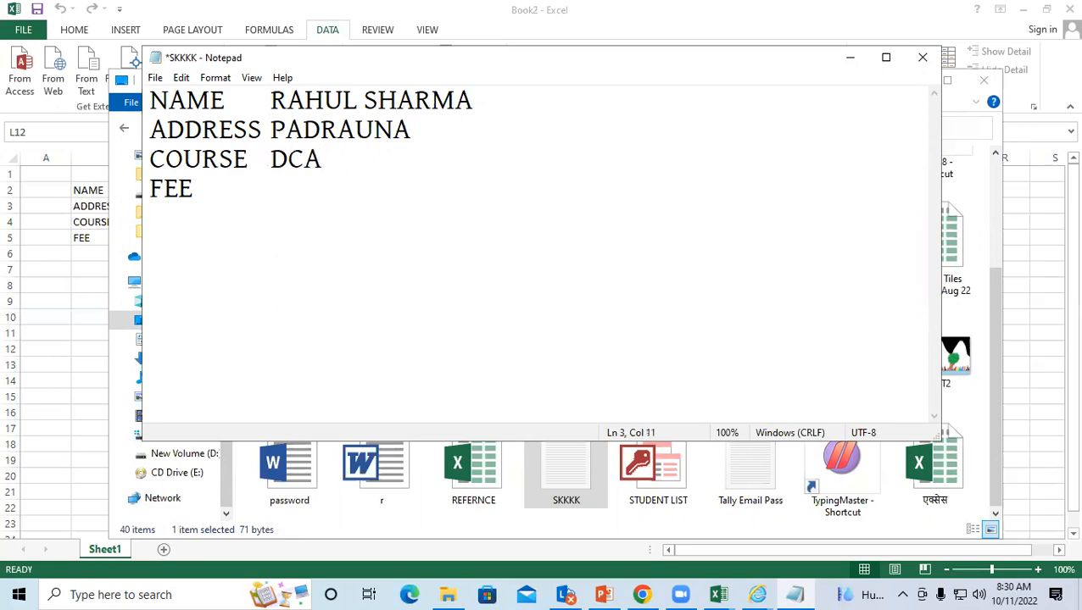
left_click(194, 190)
type("13500")
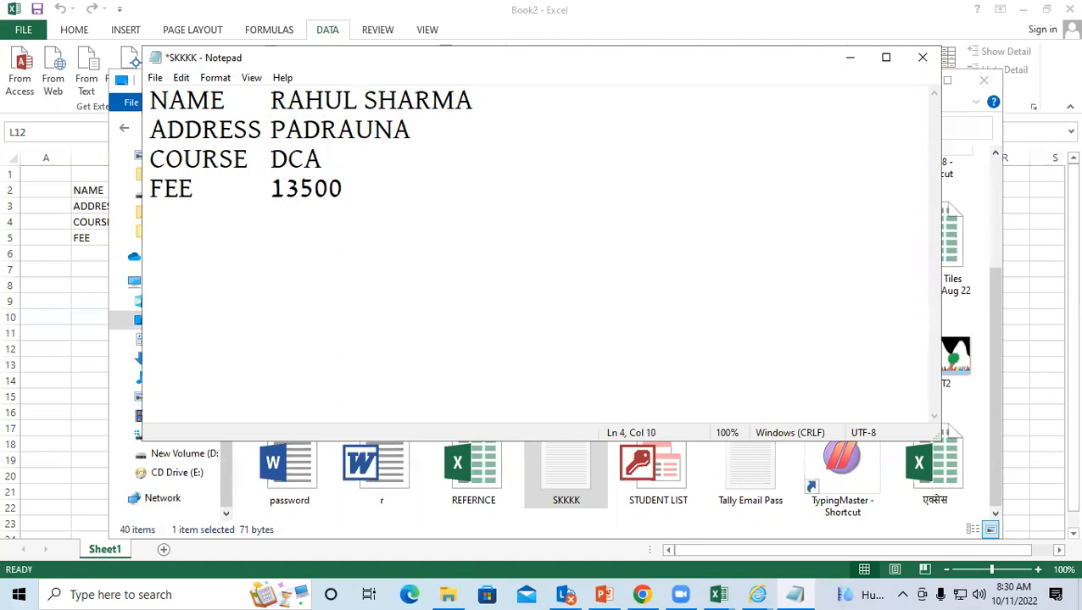
left_click(155, 78)
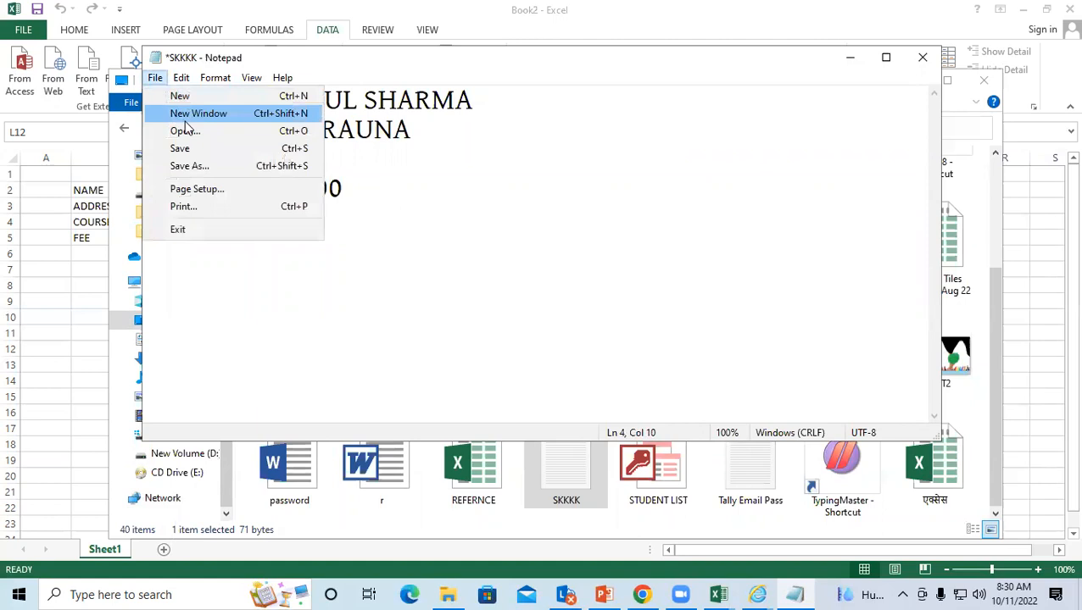
left_click(195, 149)
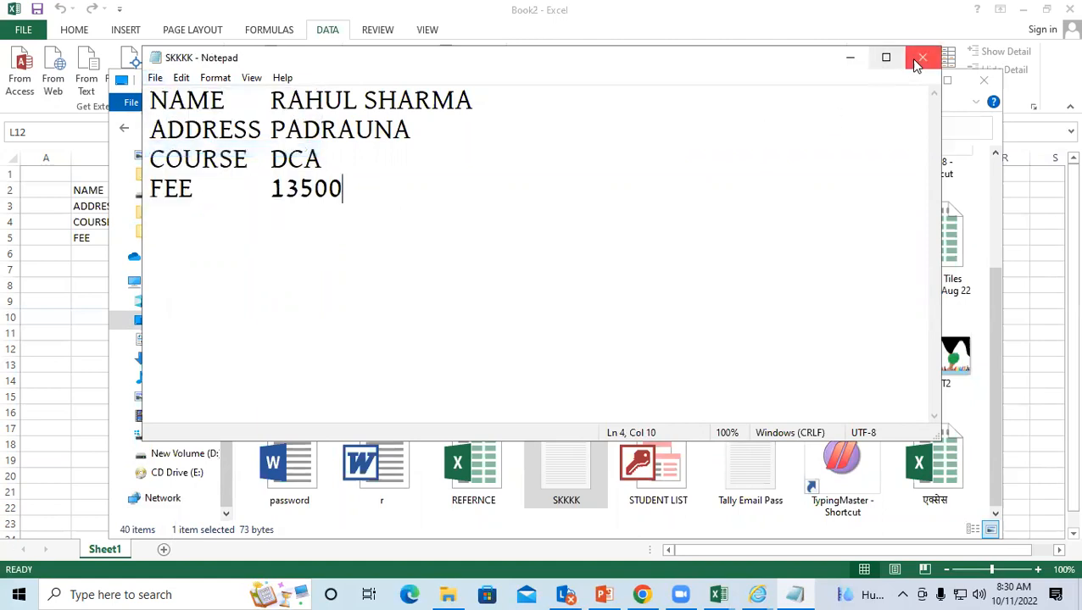
left_click(921, 58)
Step: Close the file browser, add Sheet2 and select cell B3
left_click(983, 80)
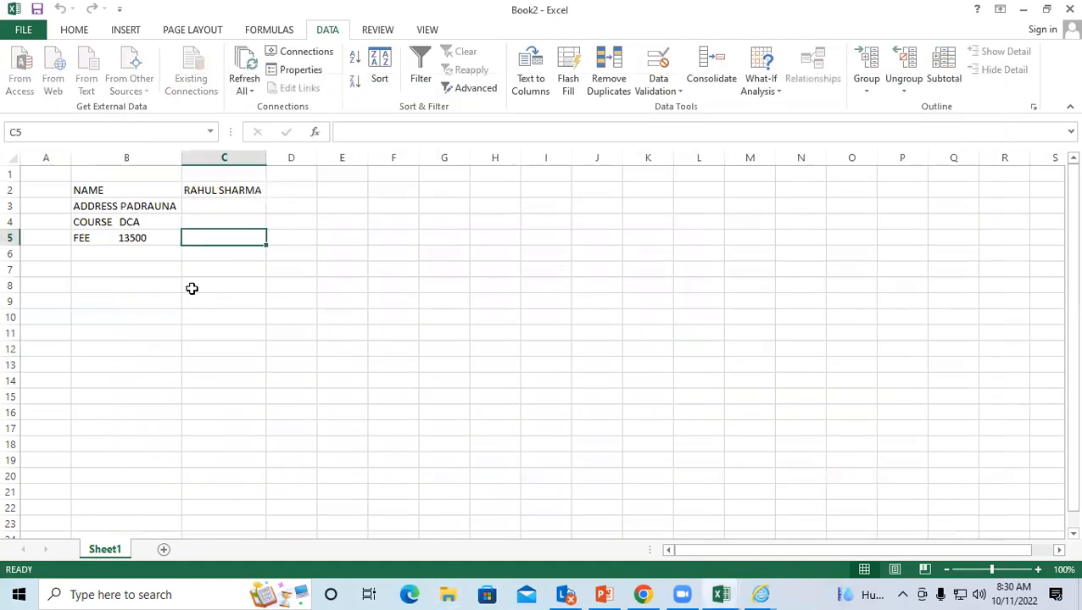
left_click(164, 549)
left_click(152, 219)
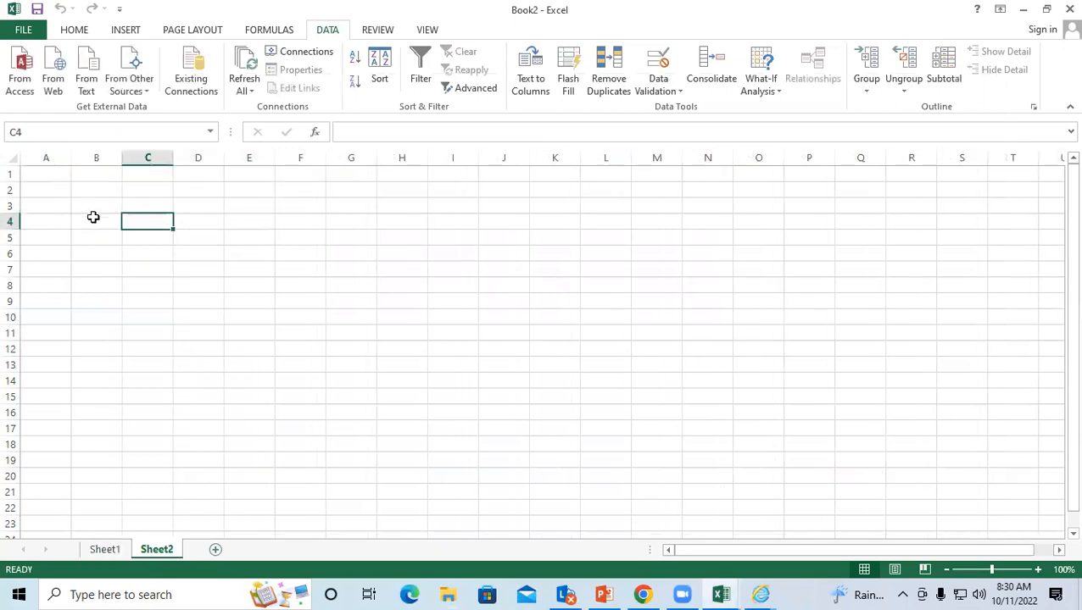
left_click(93, 207)
Step: Import SKKKK from the Desktop through the Text Import Wizard, placing it at B3
left_click(87, 72)
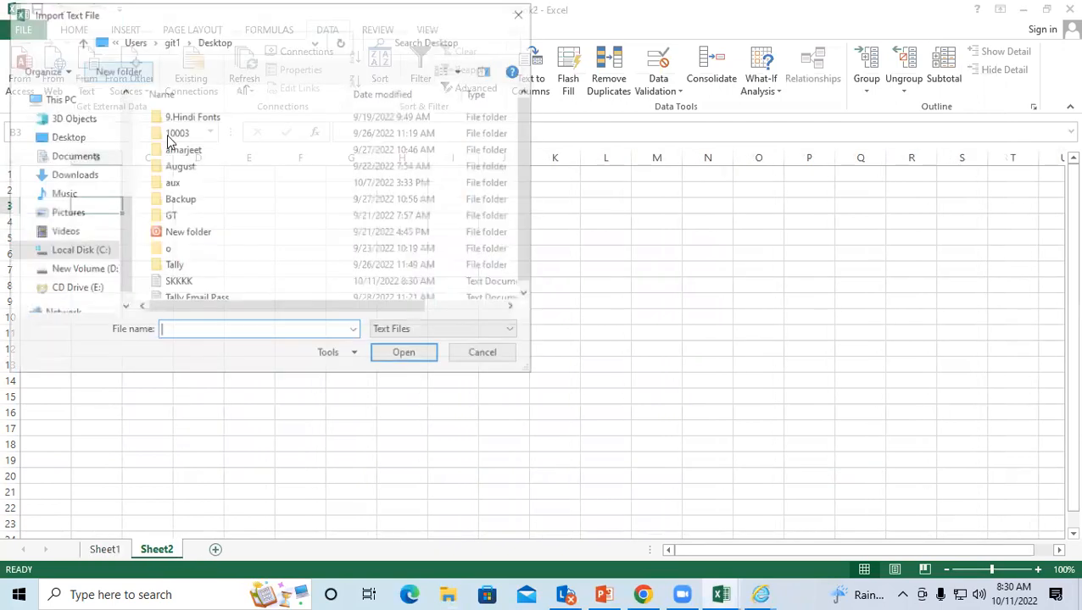
left_click(81, 142)
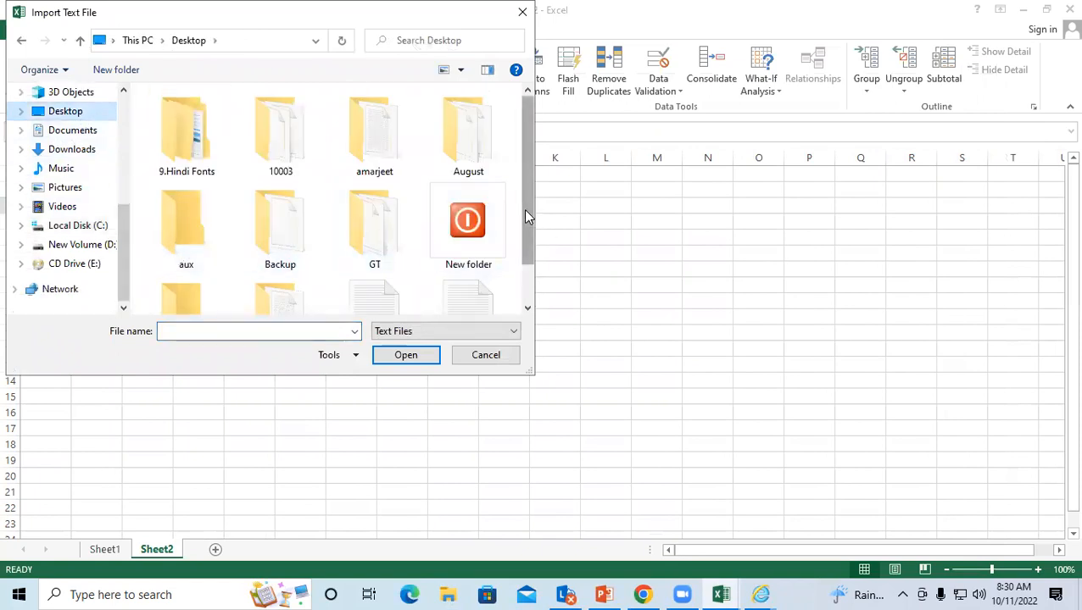
scroll(525, 216, "down", 2)
left_click(390, 296)
left_click(407, 357)
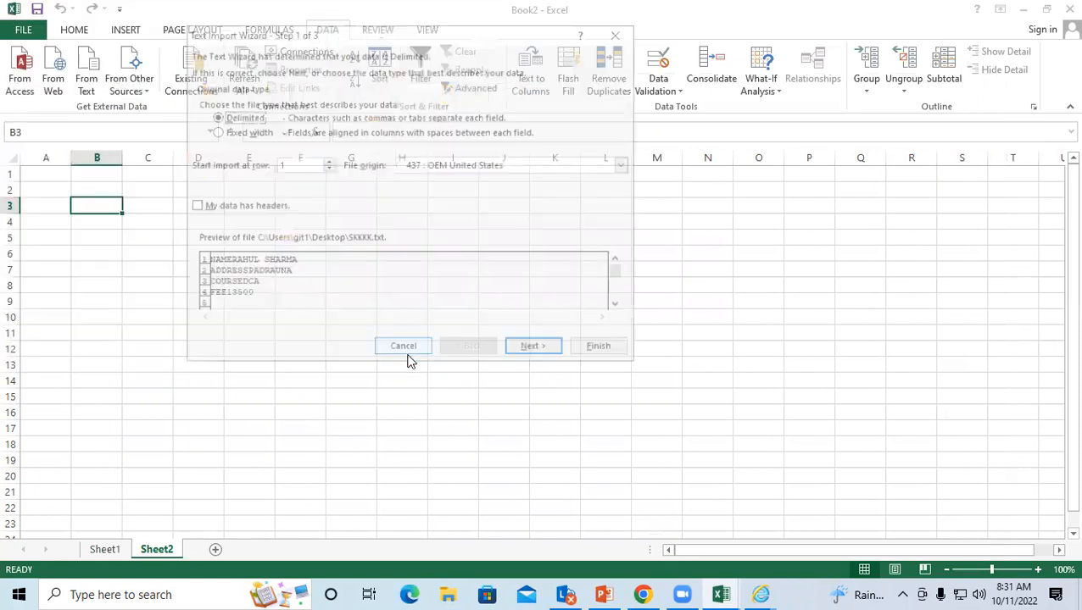
left_click(533, 350)
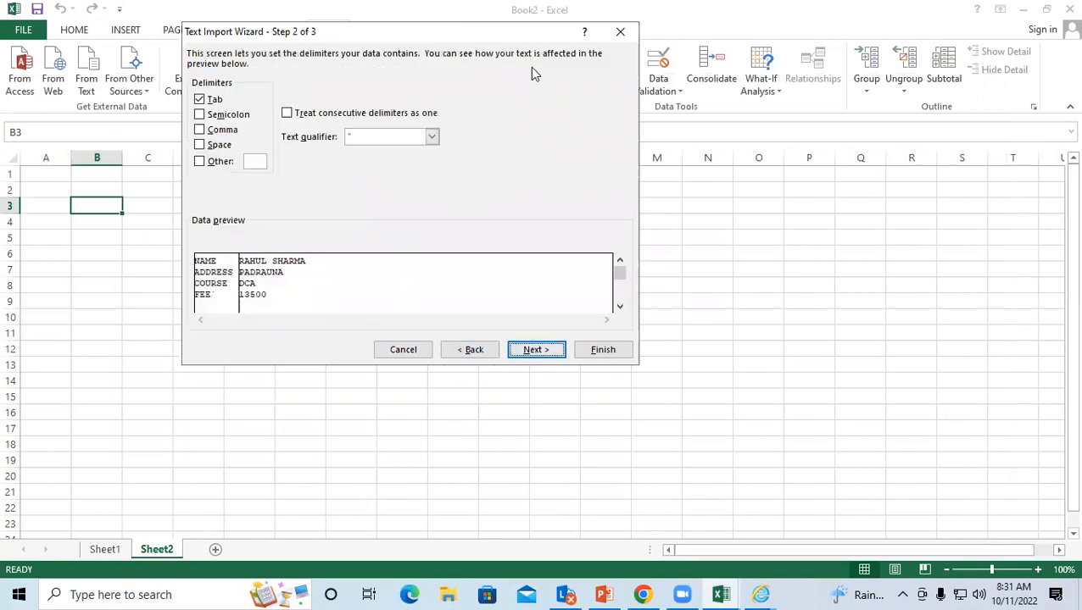
left_click(552, 351)
left_click(605, 353)
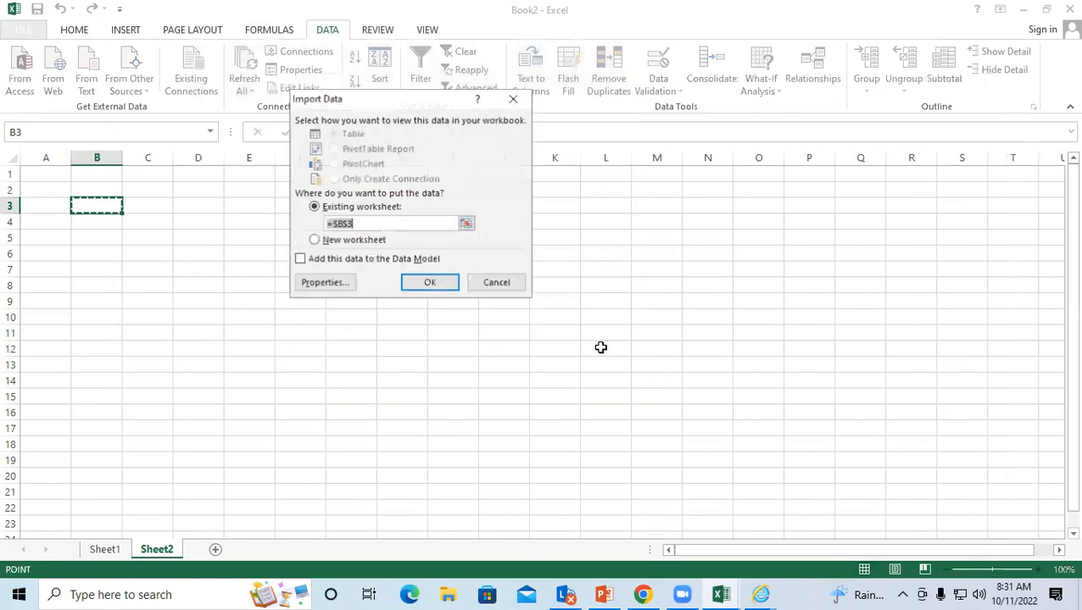
left_click(440, 284)
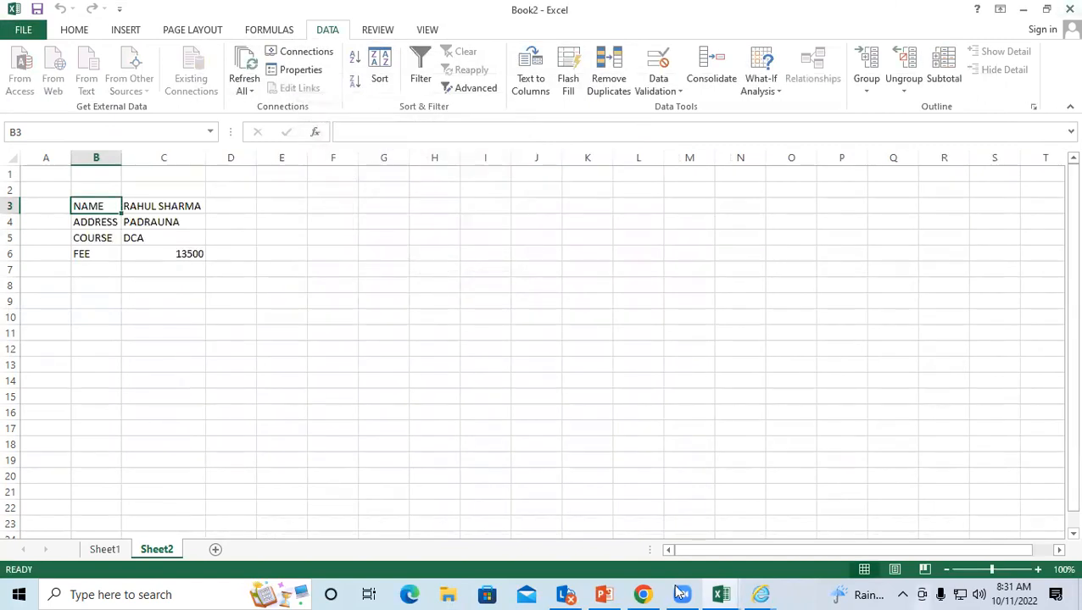
left_click(199, 303)
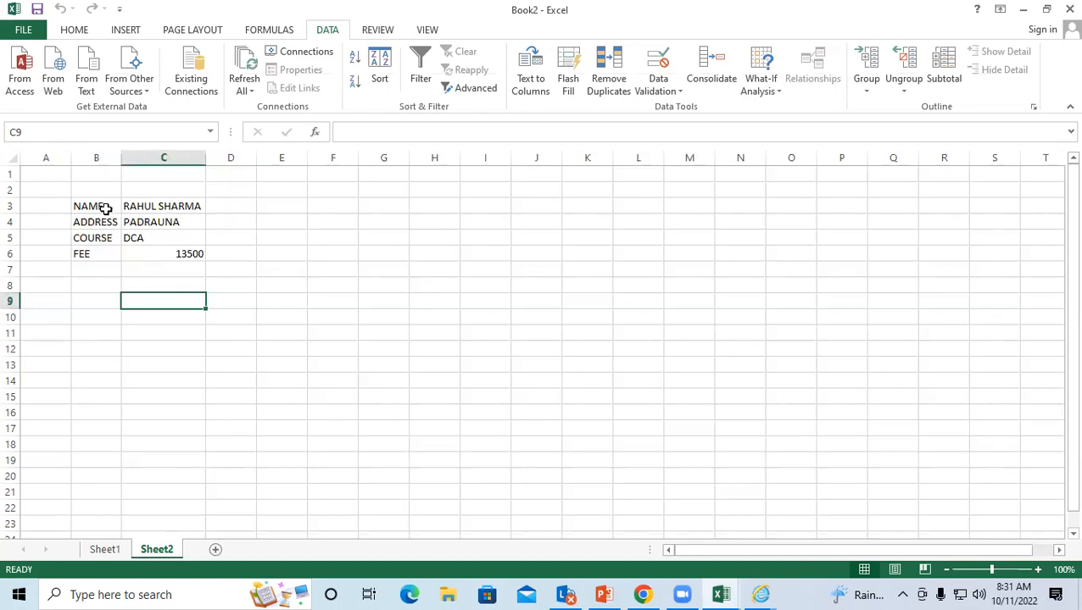
left_click_drag(100, 208, 152, 254)
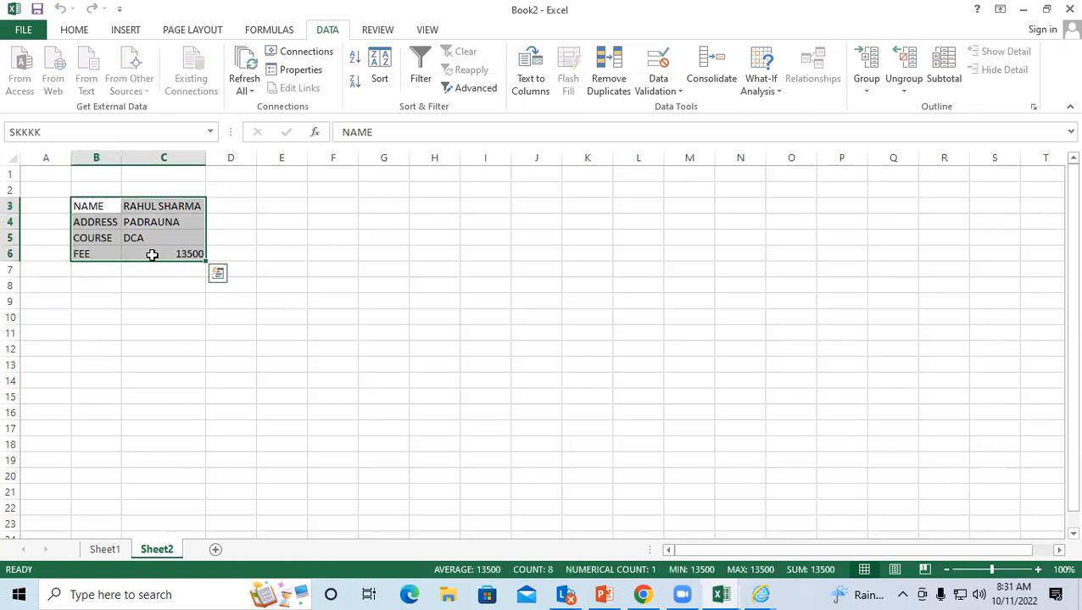
left_click(174, 301)
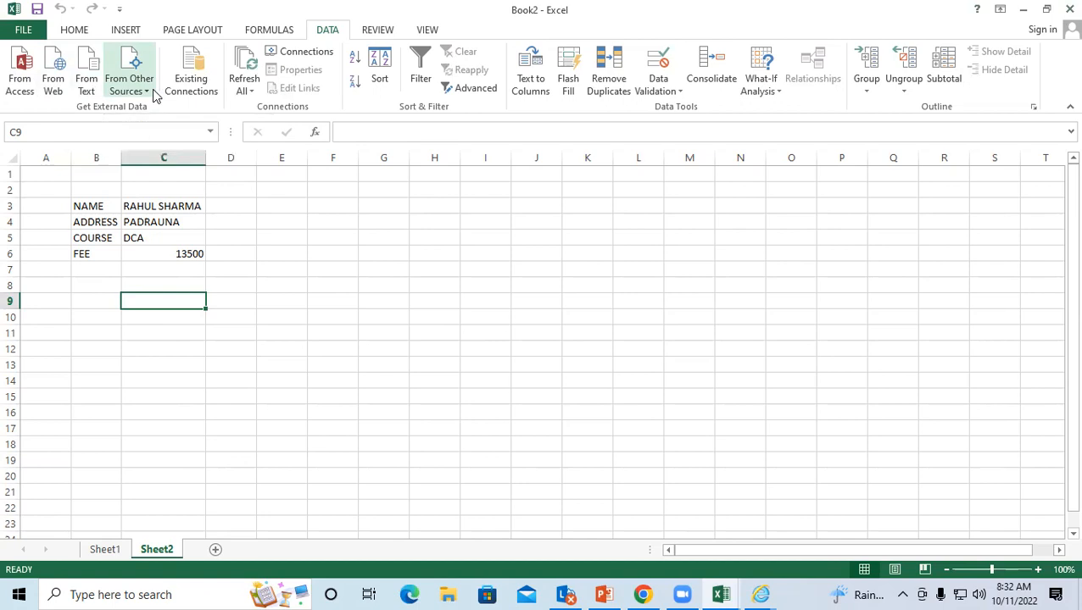
left_click(136, 94)
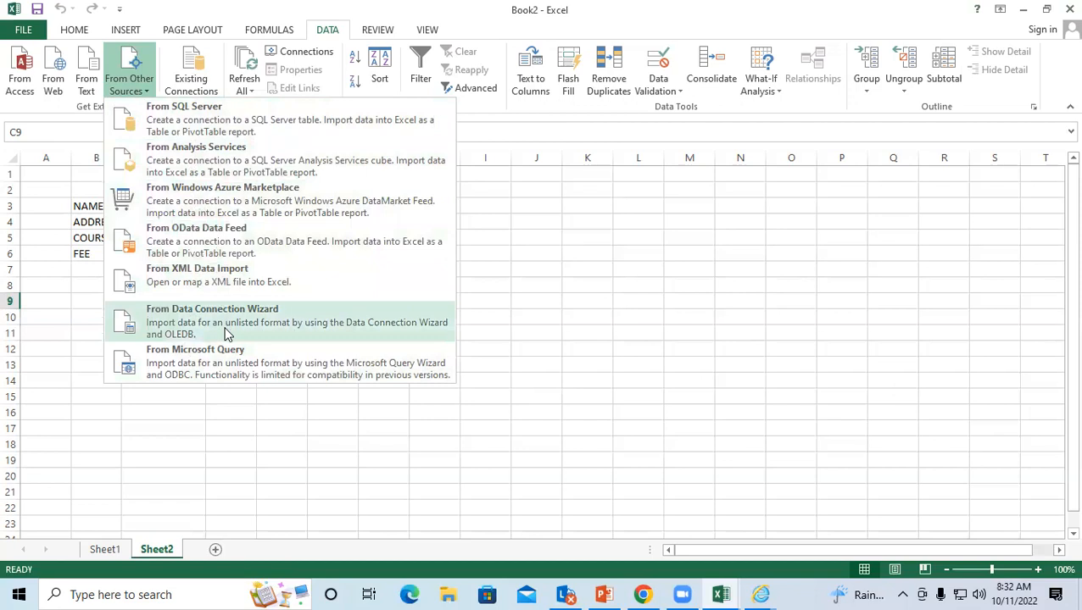
left_click(557, 203)
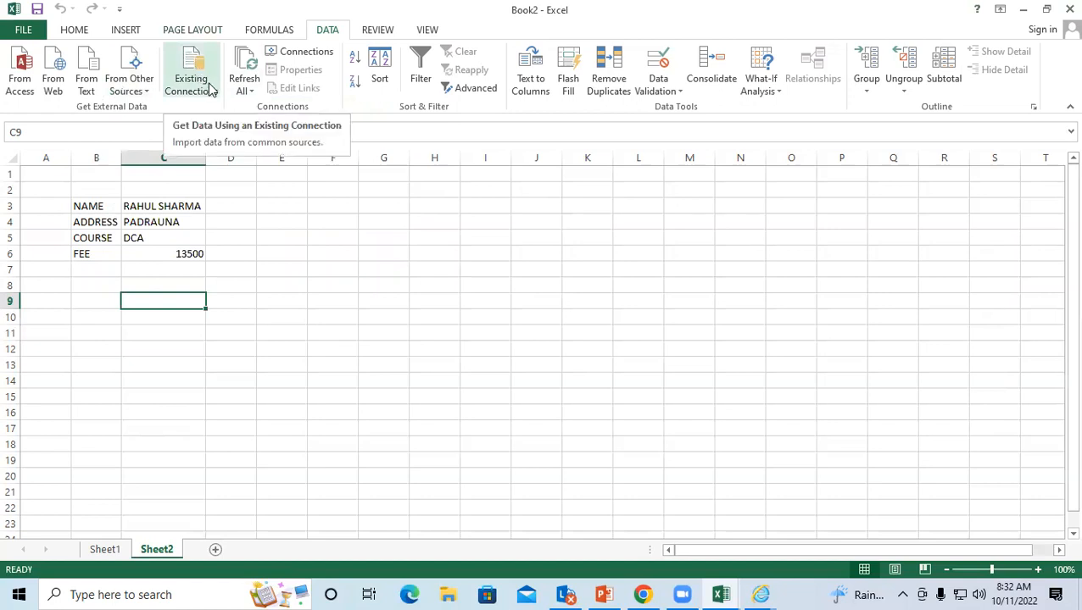
left_click(411, 302)
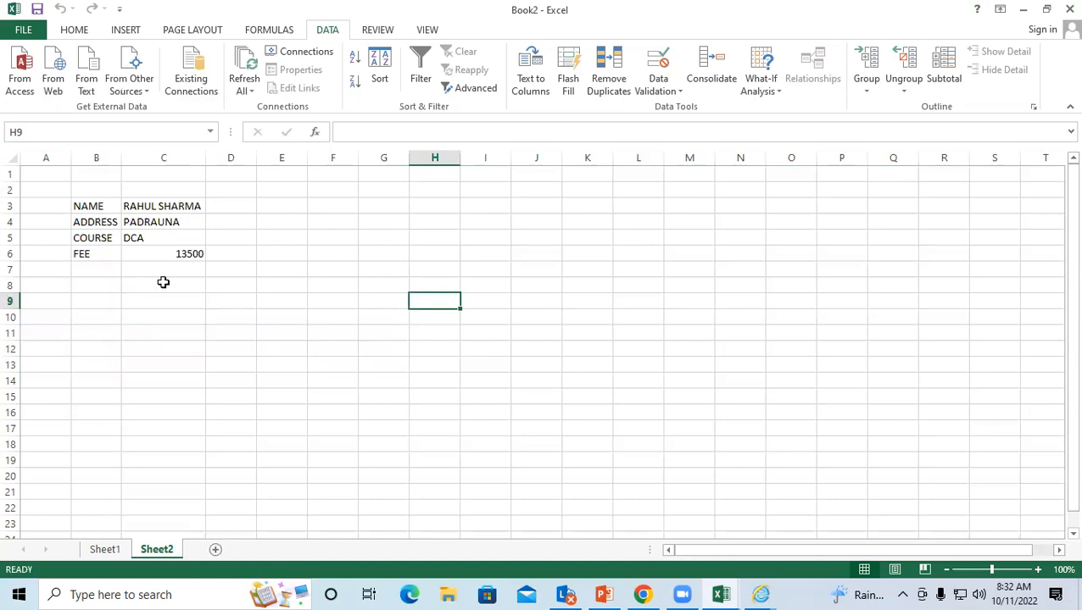
left_click(223, 285)
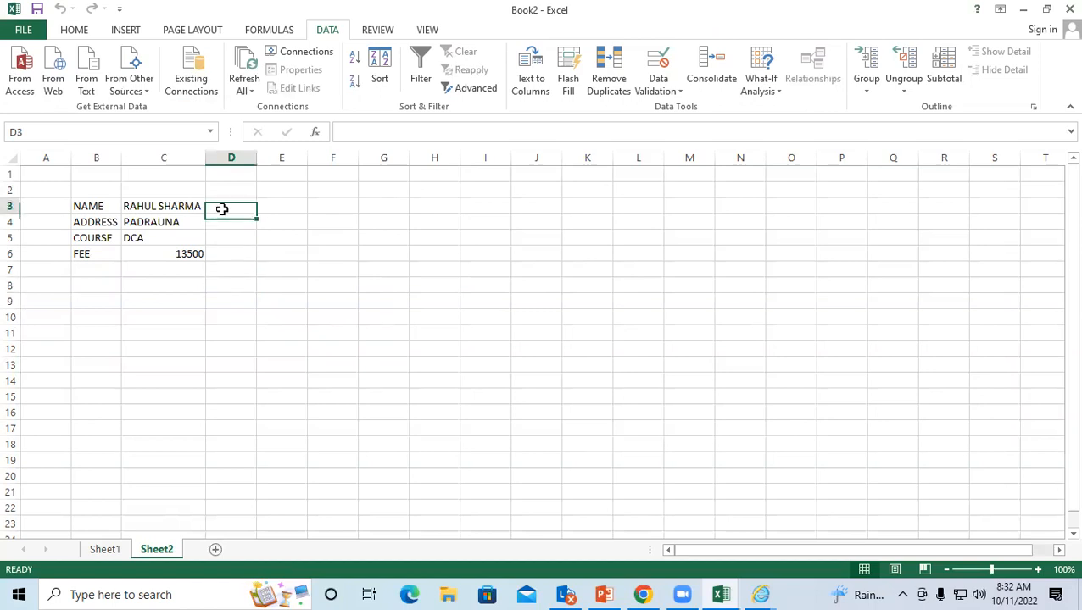
left_click(266, 238)
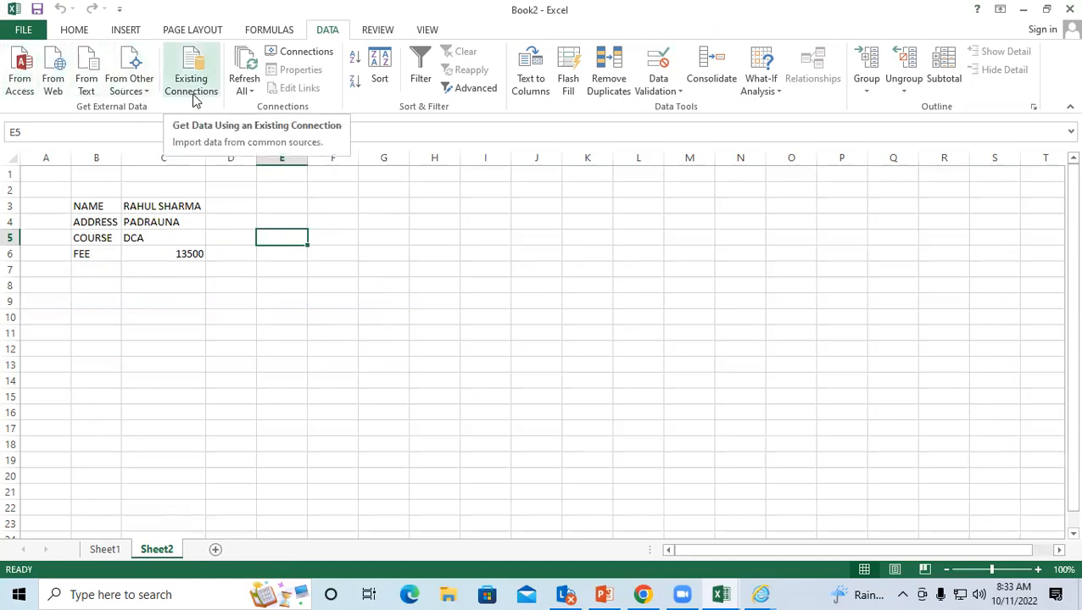
left_click(138, 313)
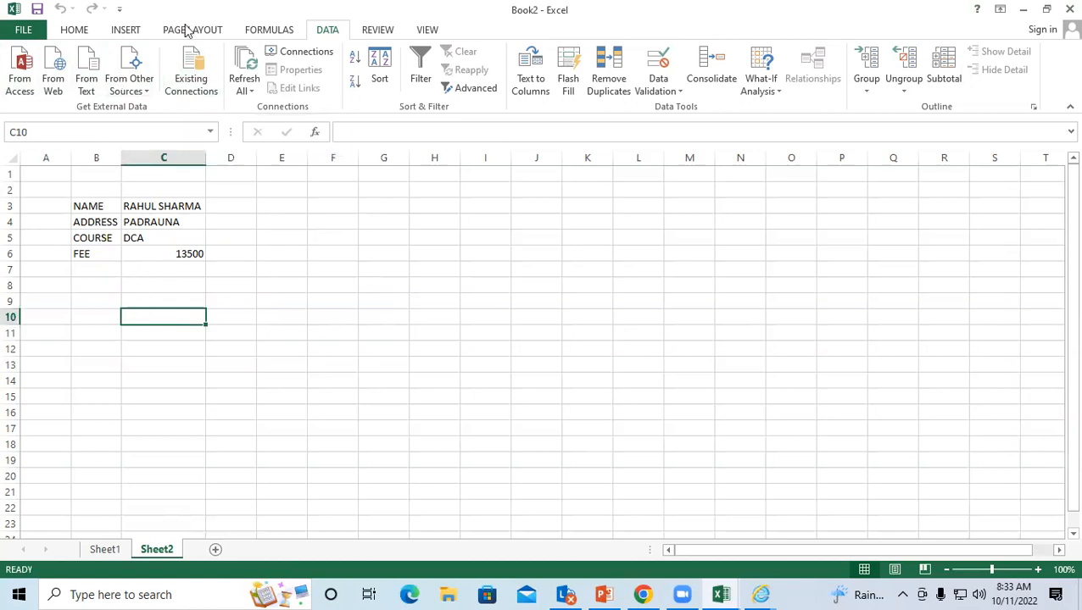
left_click(190, 66)
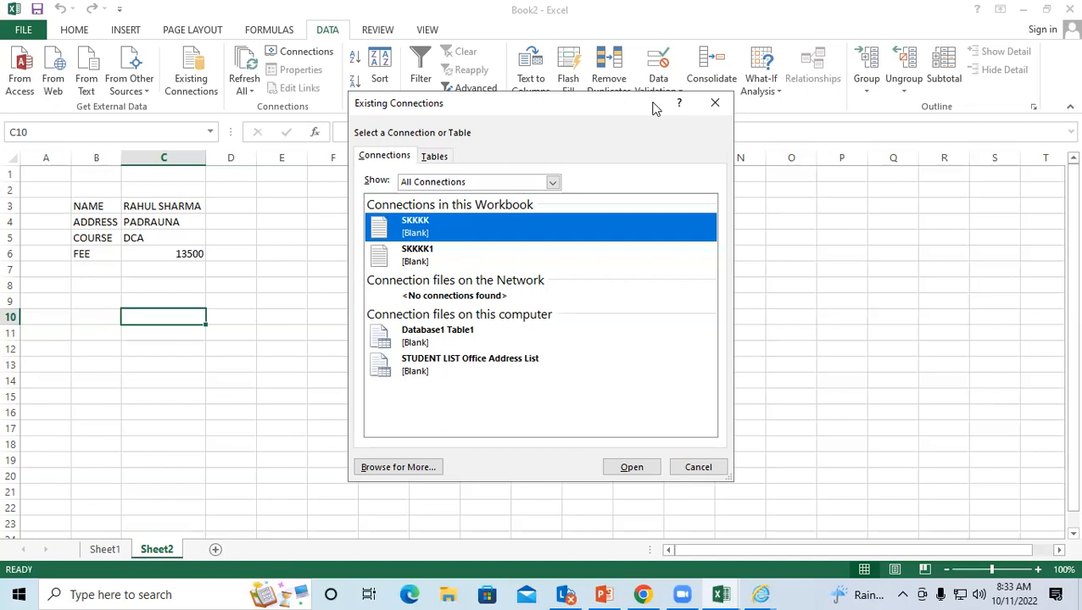
left_click(714, 103)
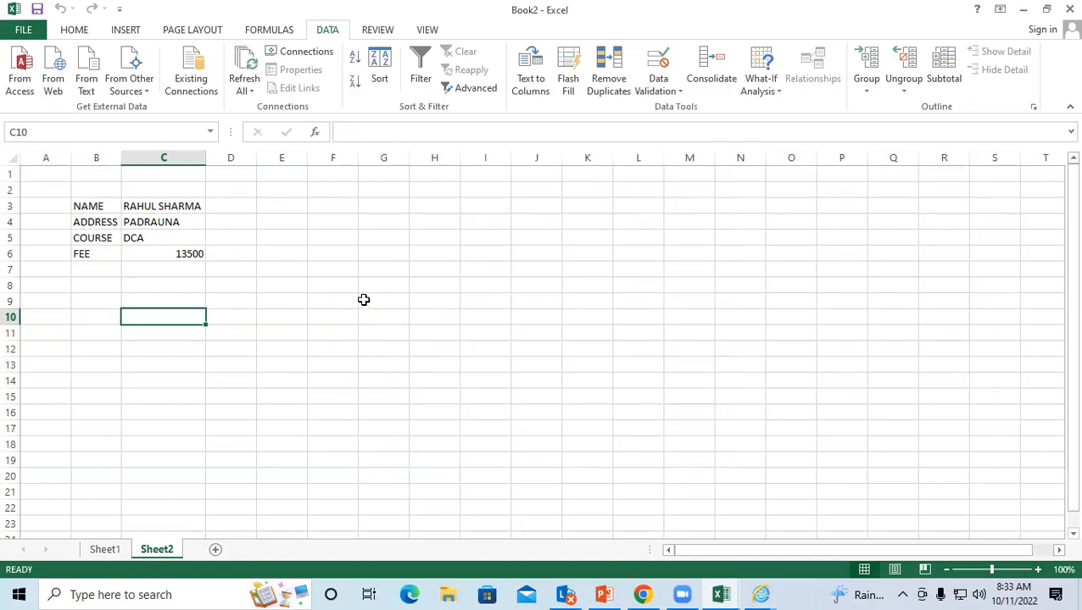
left_click(363, 299)
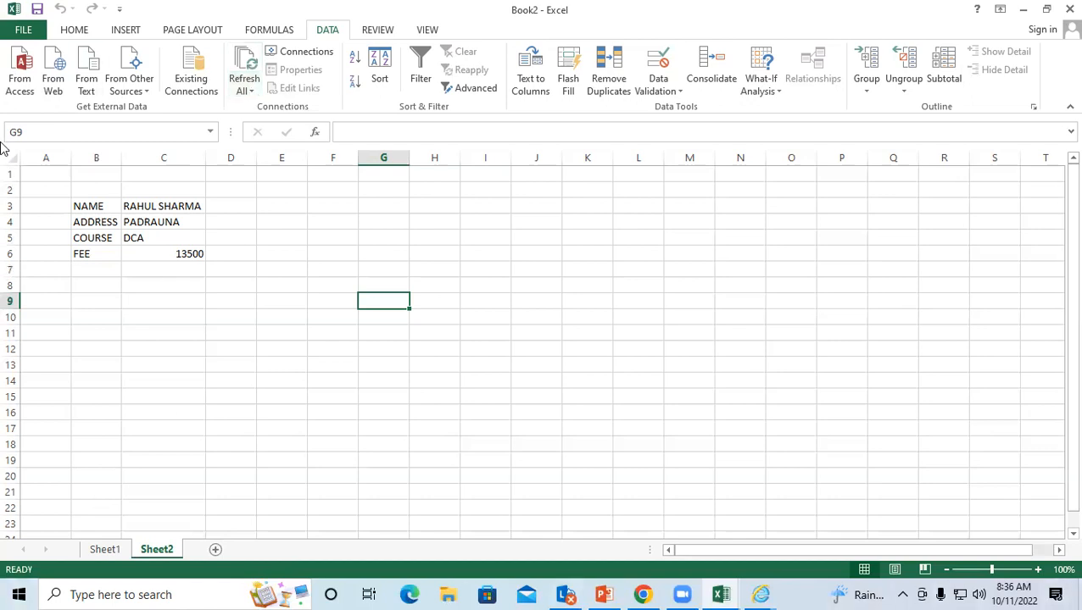
Step: Open SKKKK in Notepad from File Explorer's recent files
left_click(448, 594)
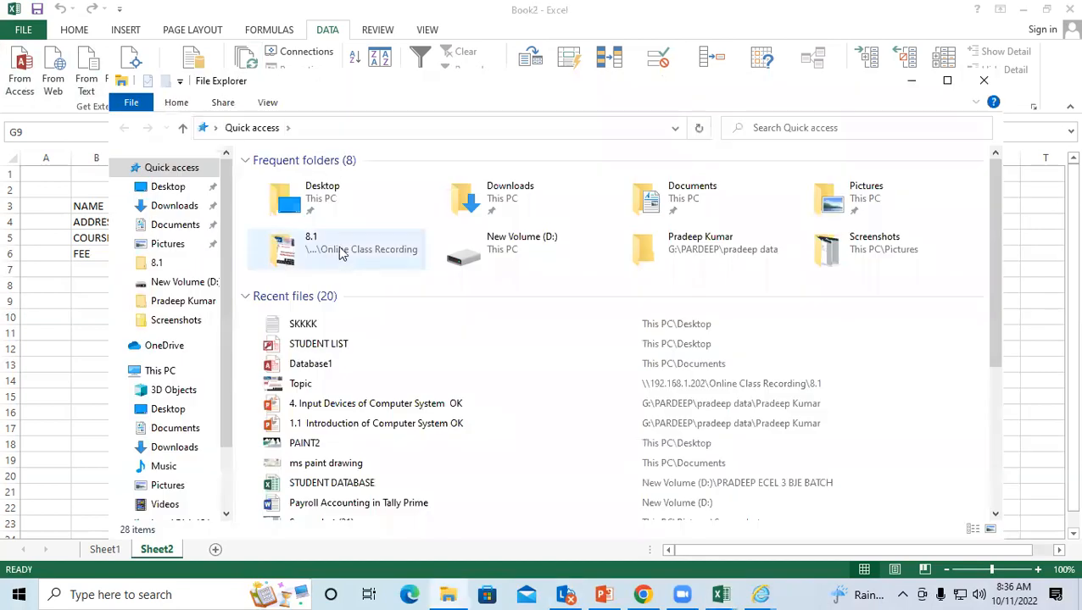
left_click(336, 330)
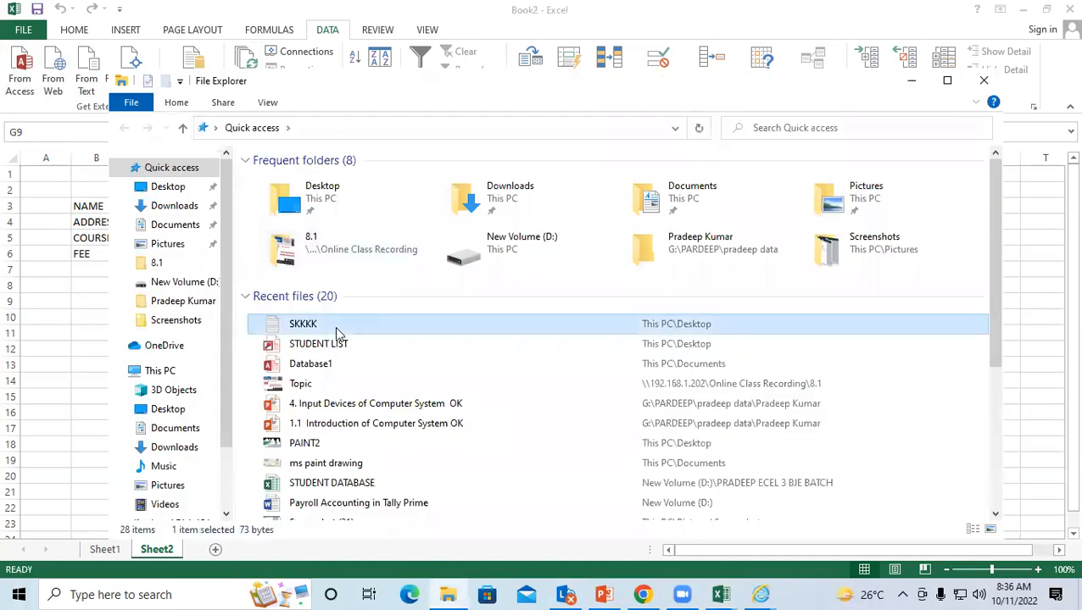
right_click(335, 330)
left_click(373, 182)
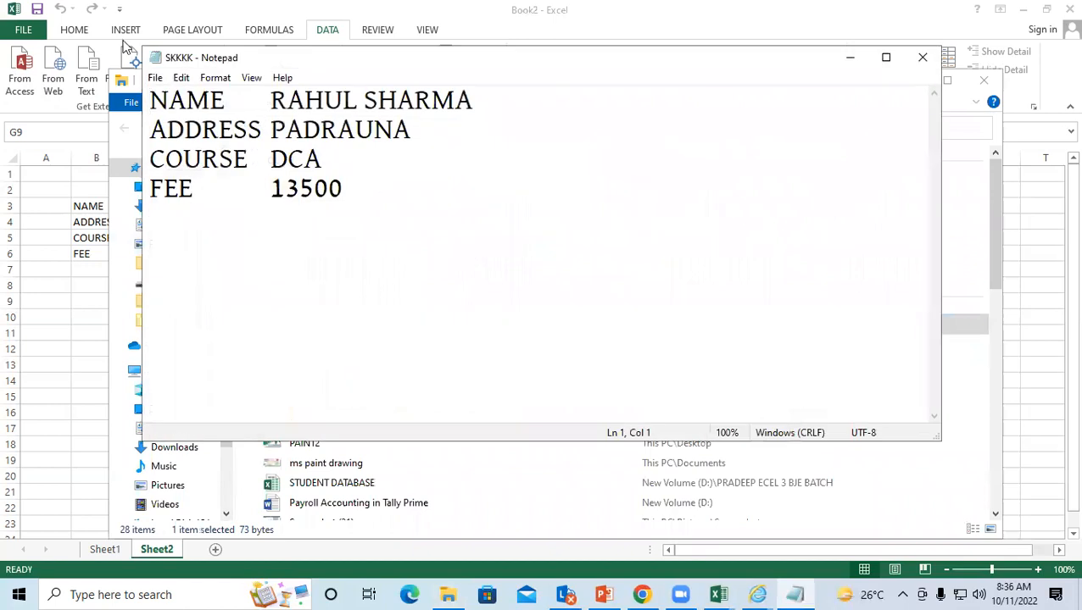
Step: Add tab-separated lines PAID 6000 and DUE 7500 below the FEE line
left_click(378, 195)
left_click(346, 195)
key("Return")
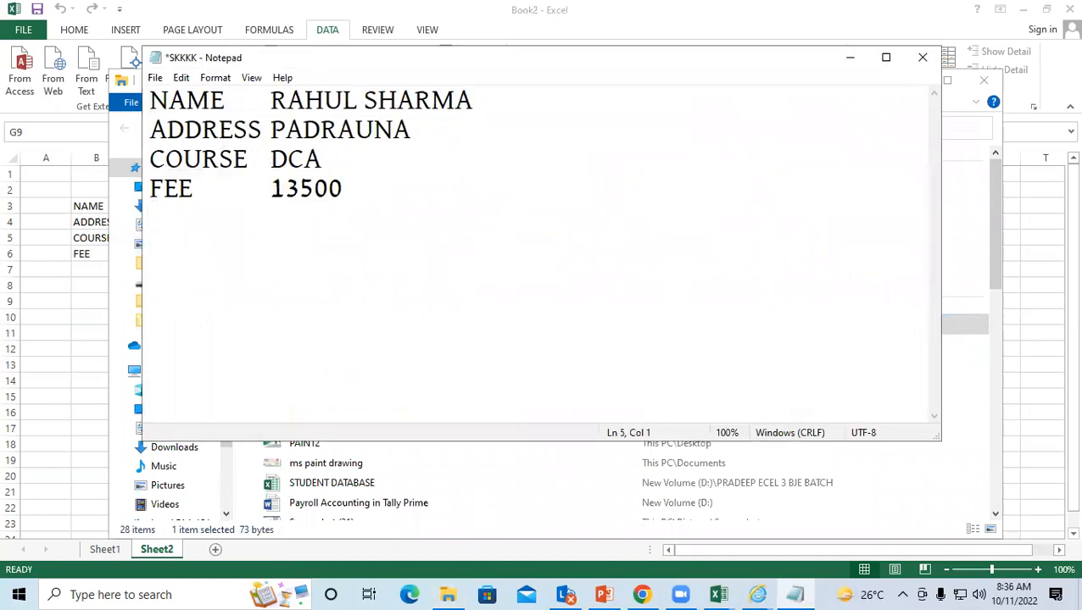
type("PAID")
key("Tab")
type("6000")
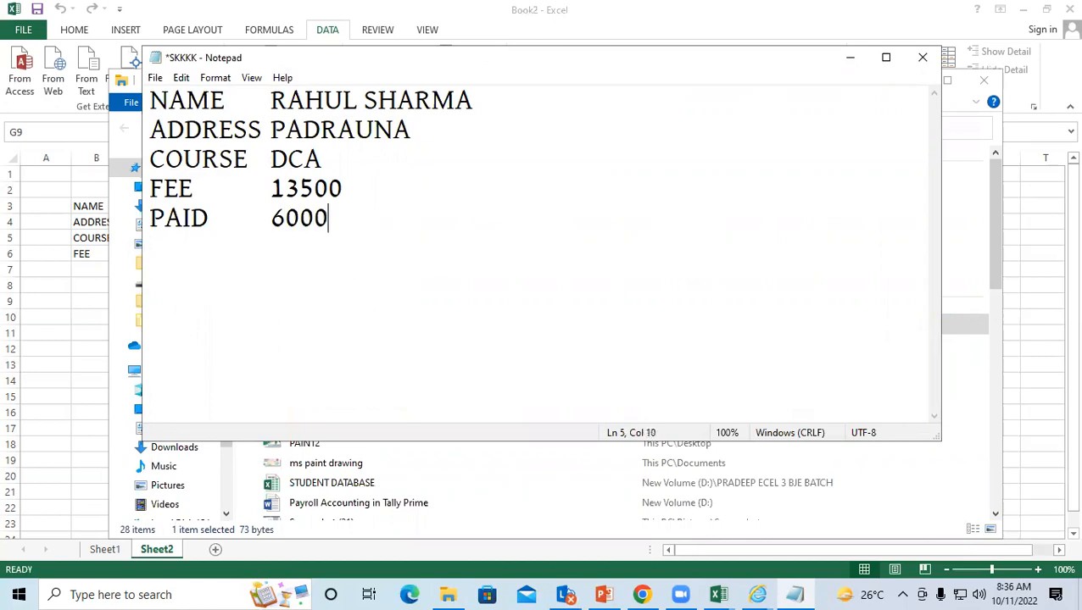
key("Return")
type("DUE")
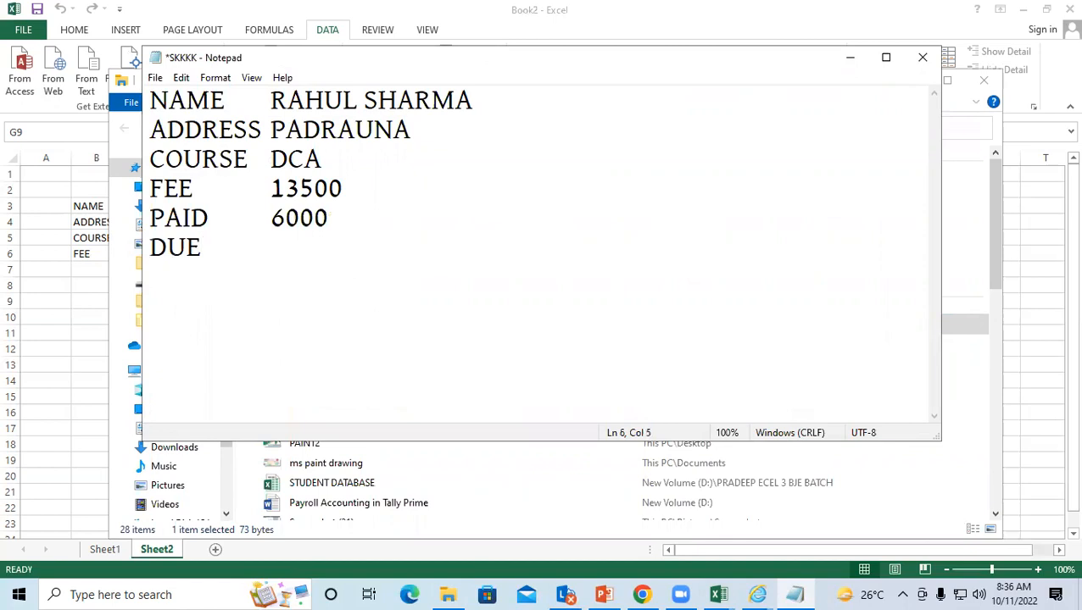
key("Tab")
type("7")
type("500")
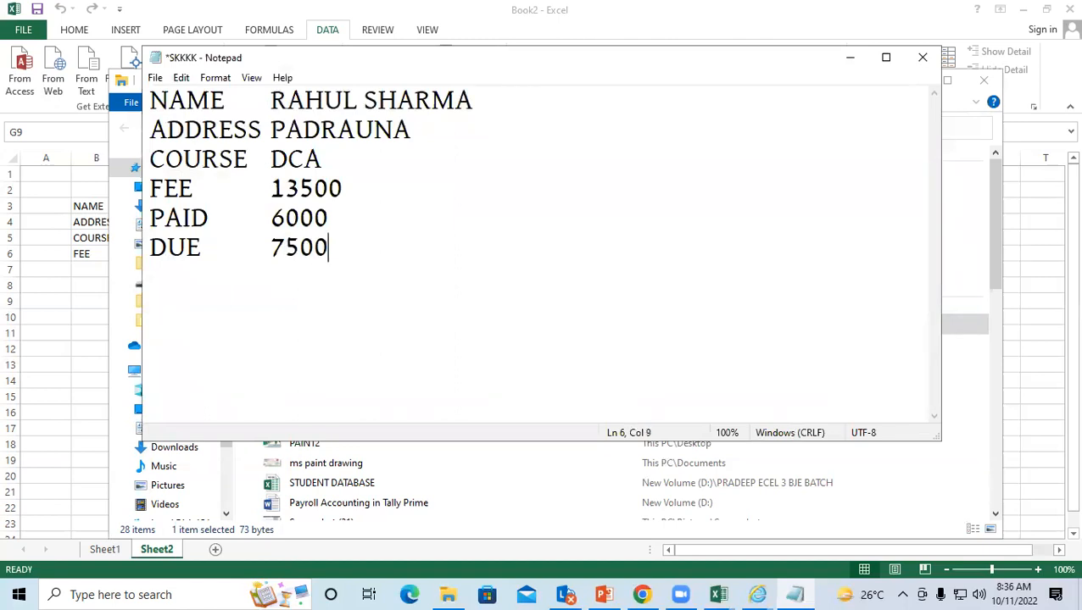
Step: Save the edited SKKKK file, close Notepad and return to the Excel workbook
left_click(155, 80)
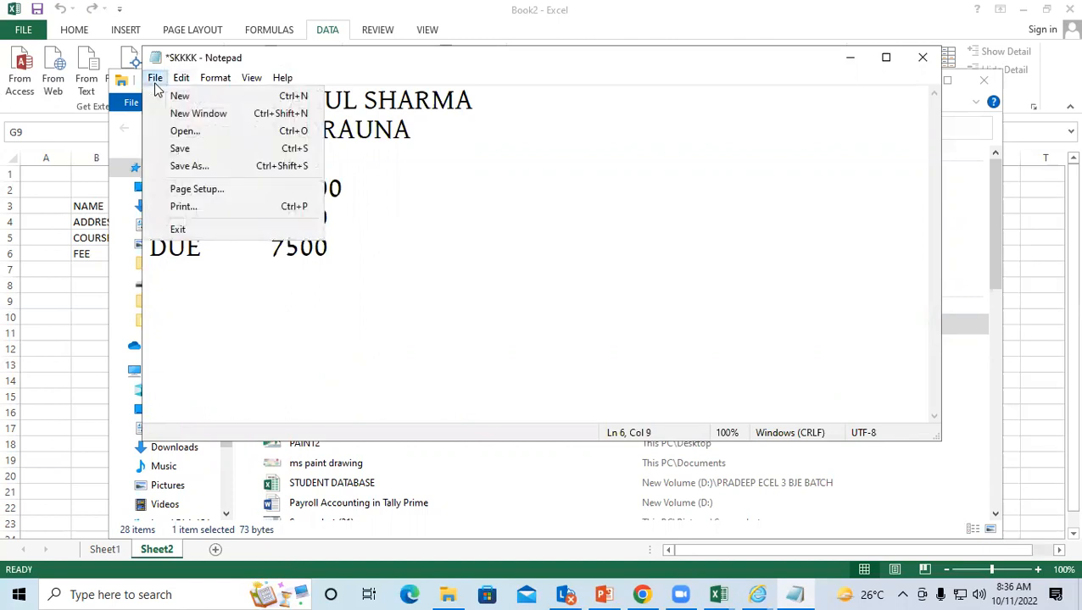
left_click(209, 166)
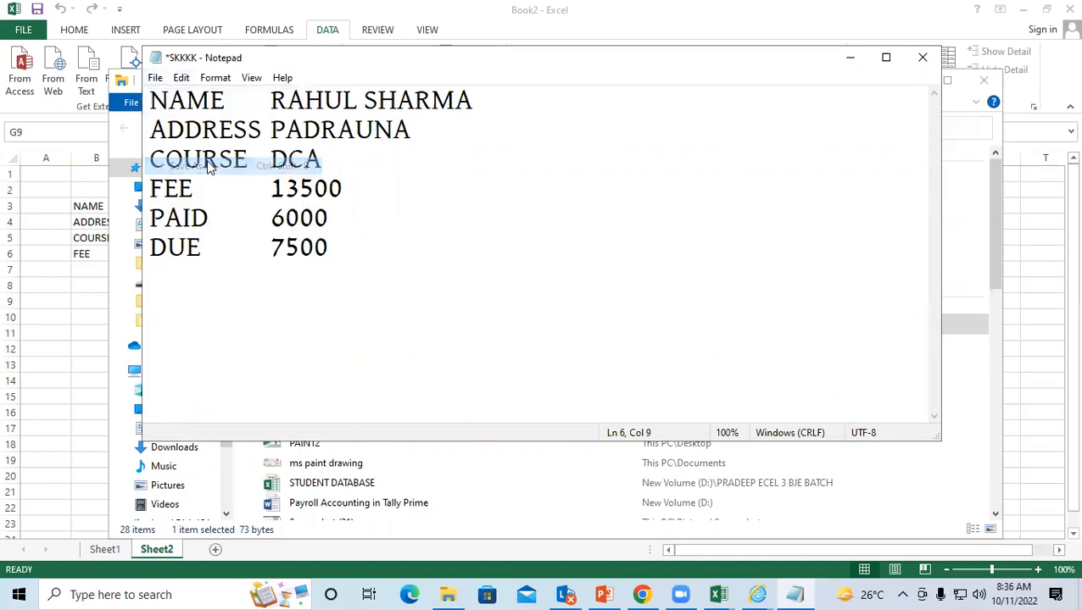
left_click(661, 100)
left_click(355, 258)
left_click(155, 77)
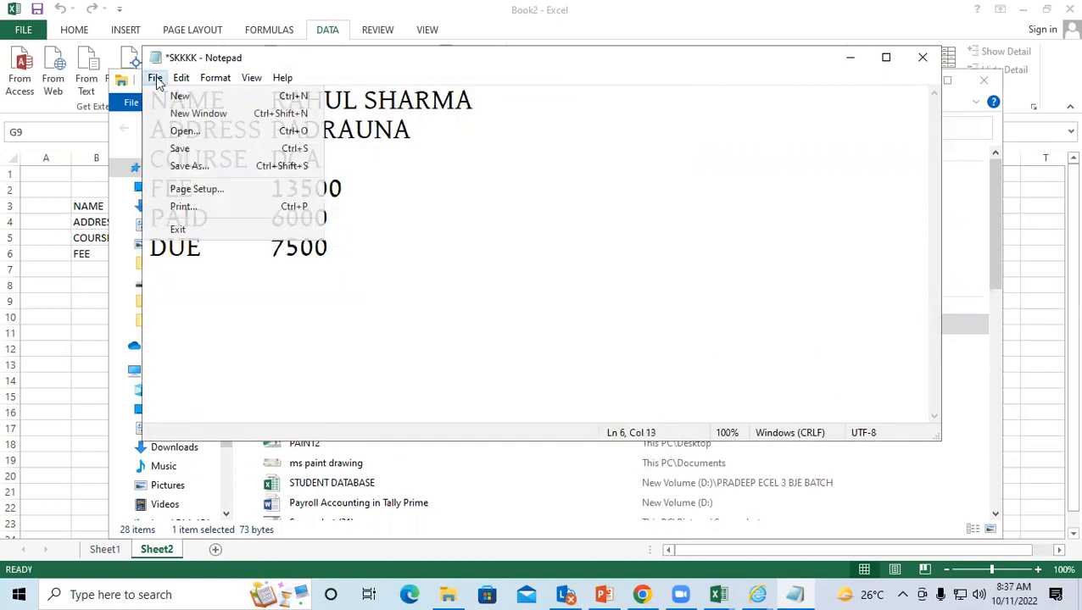
left_click(193, 148)
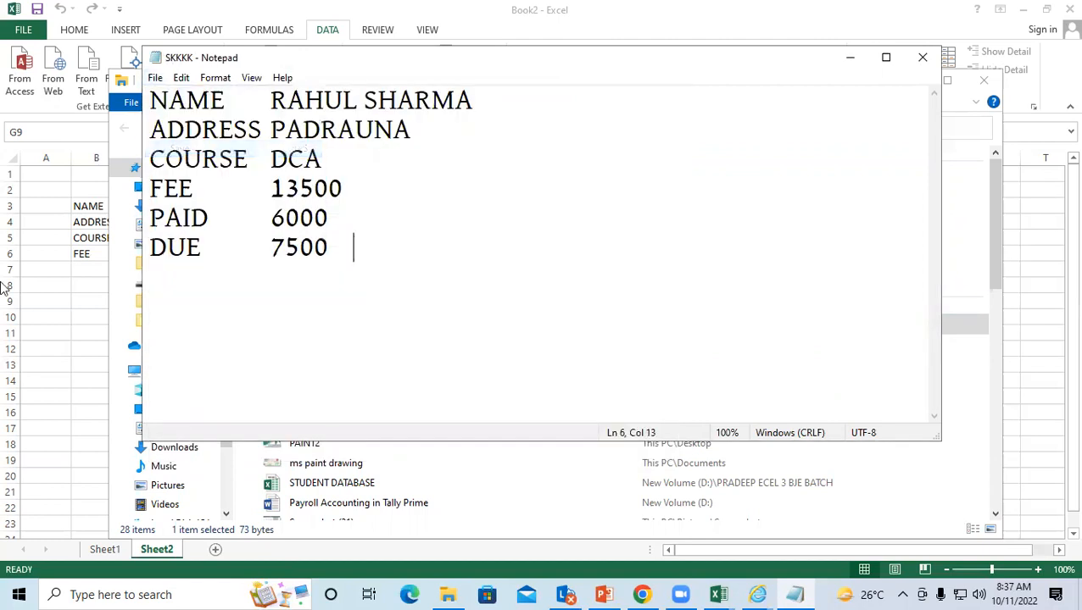
left_click(927, 62)
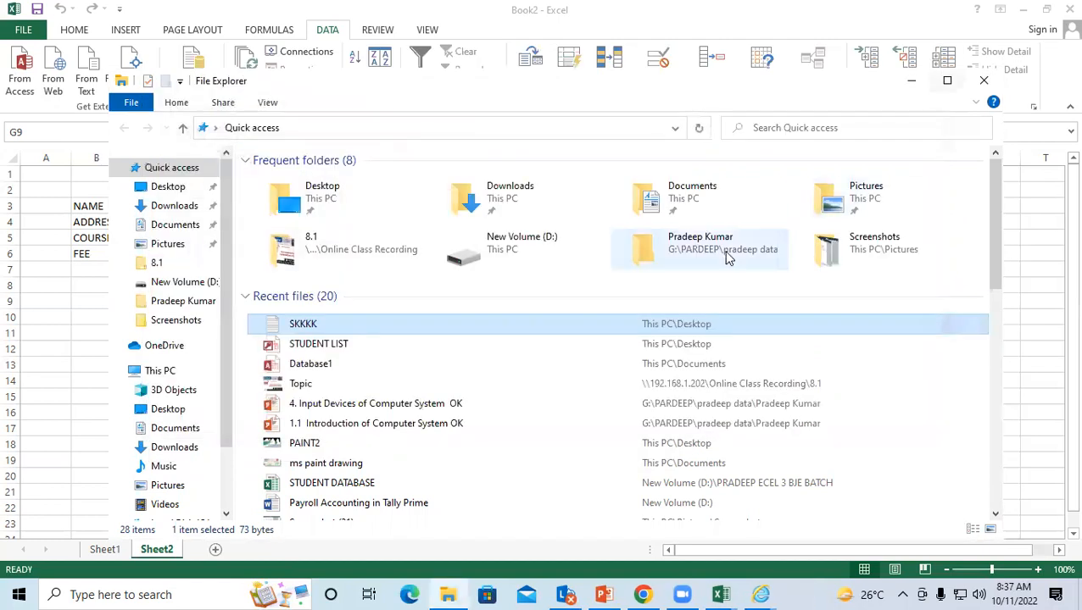
left_click(1032, 205)
left_click(227, 285)
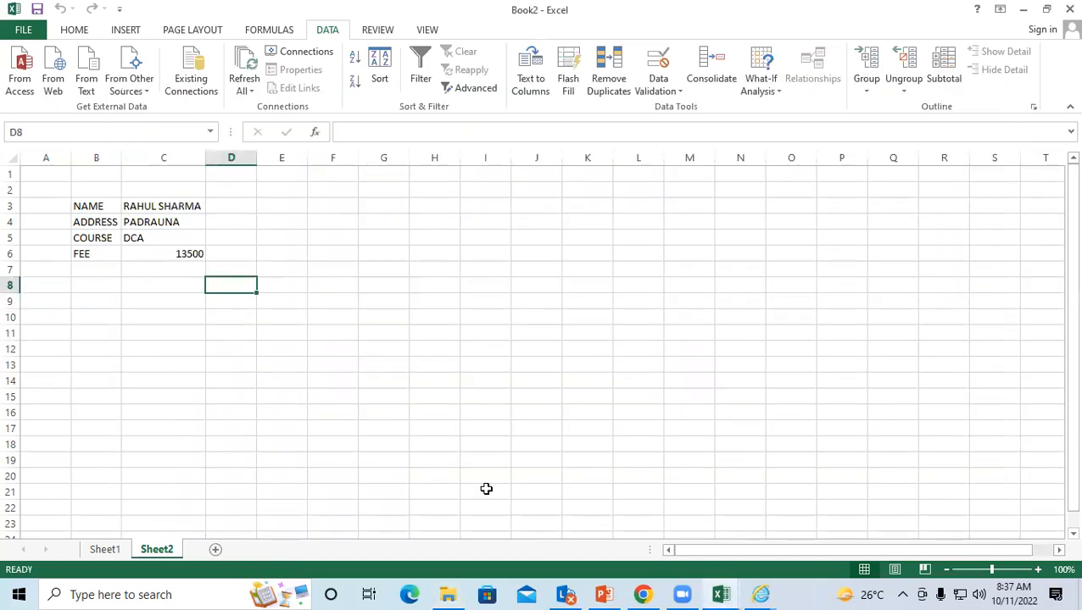
Step: Select B3 and refresh the linked data, re-importing the updated SKKKK file
left_click(105, 201)
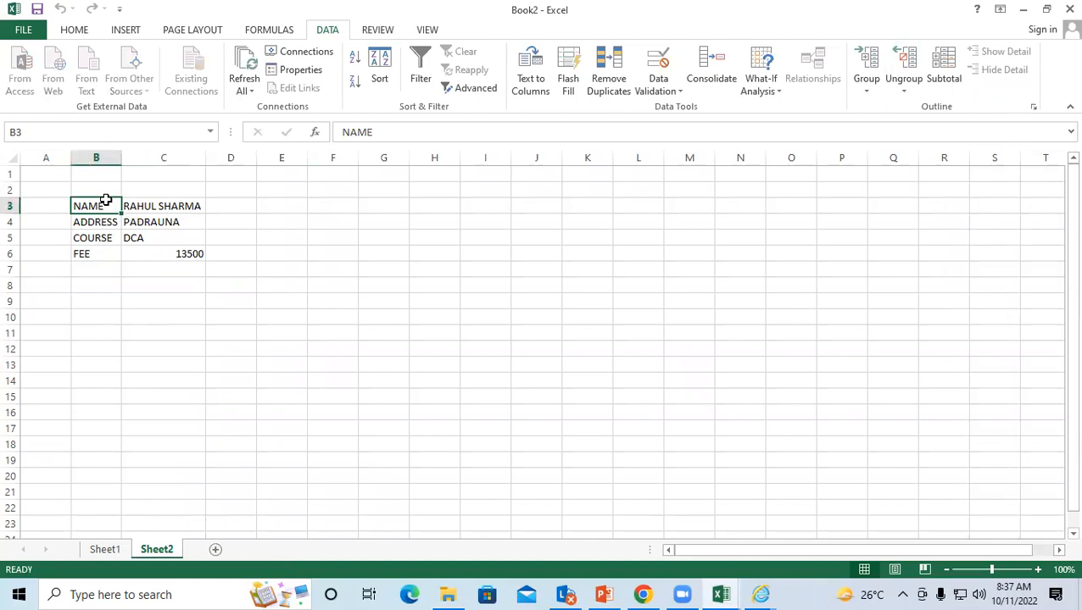
left_click(242, 91)
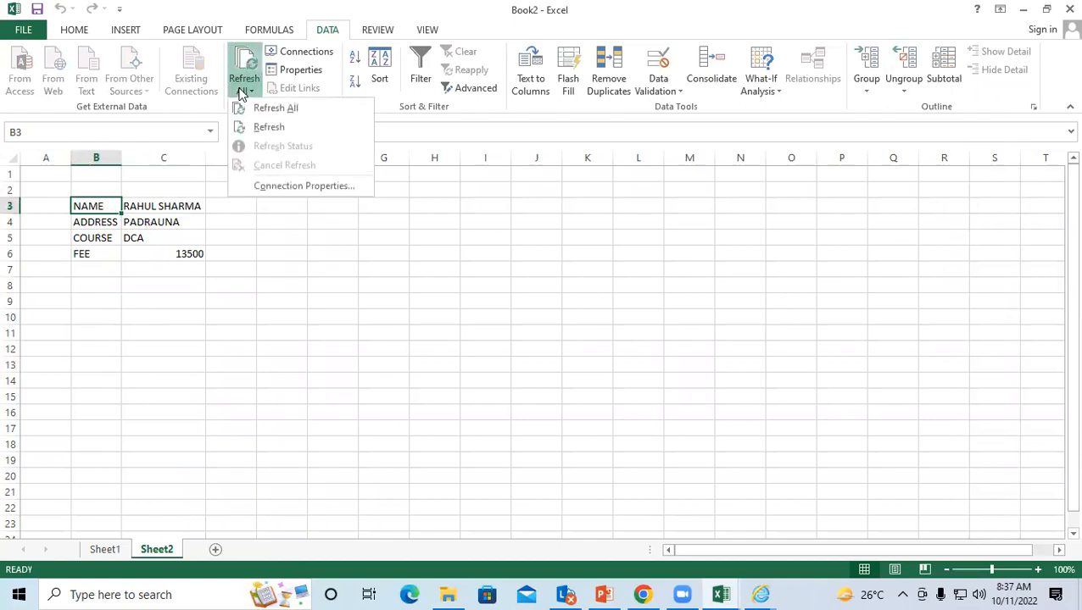
left_click(271, 128)
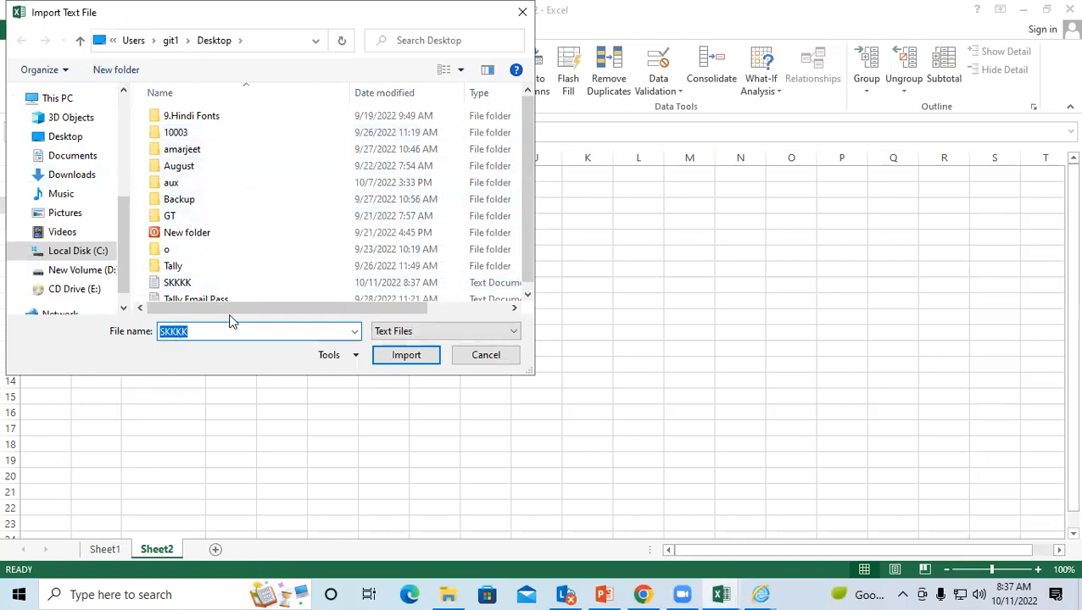
left_click(405, 356)
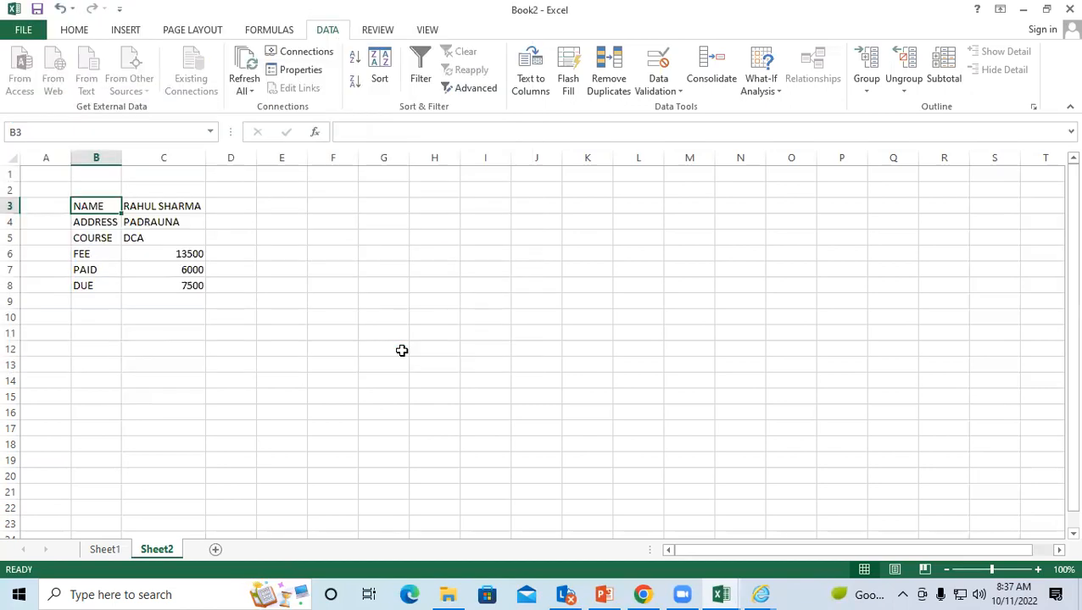
left_click(91, 300)
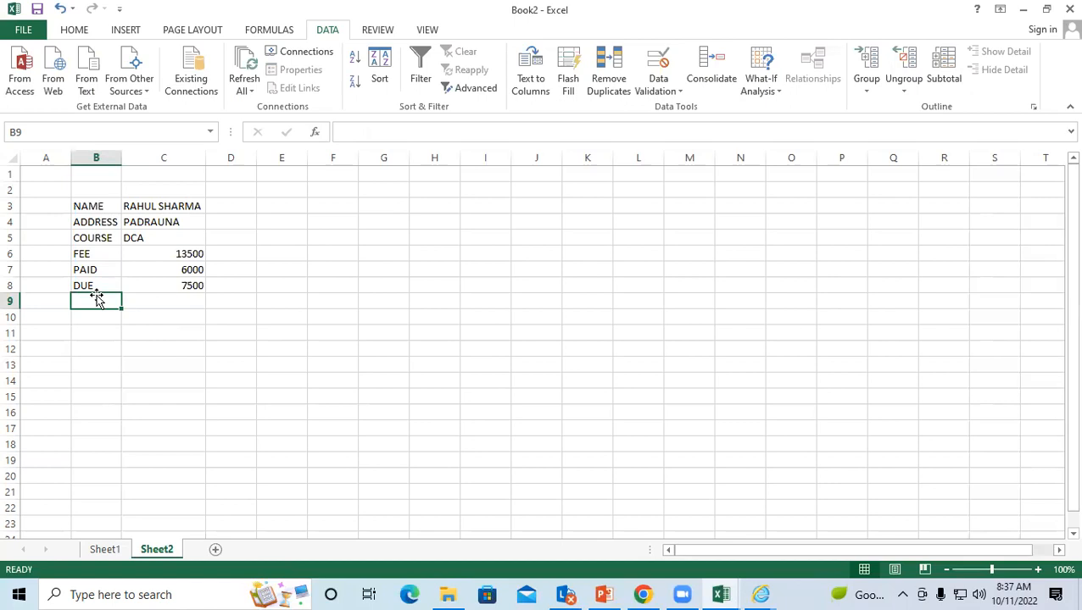
left_click(109, 207)
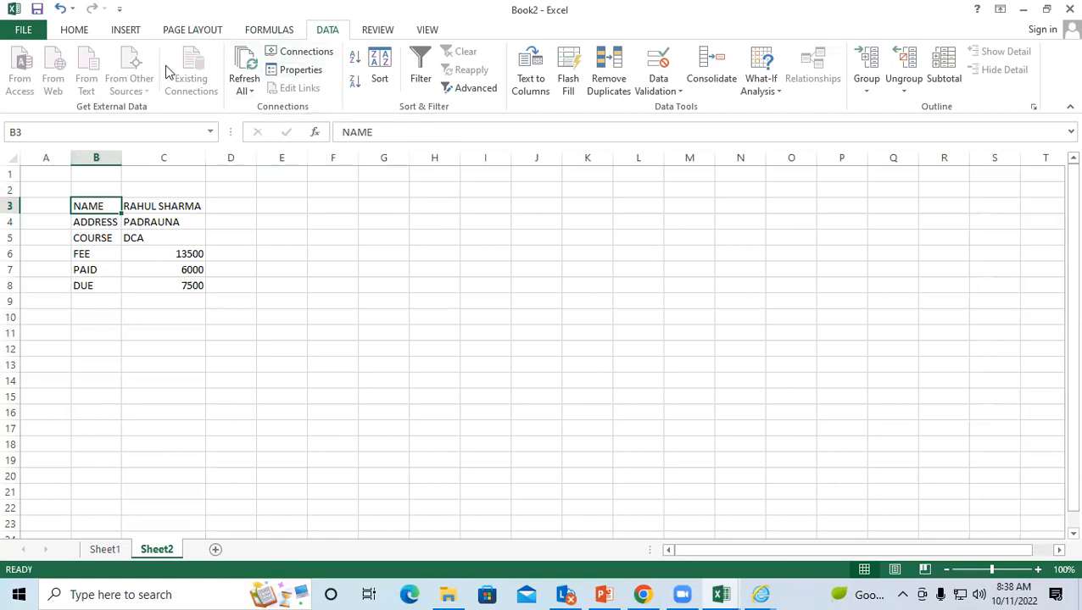
left_click(302, 52)
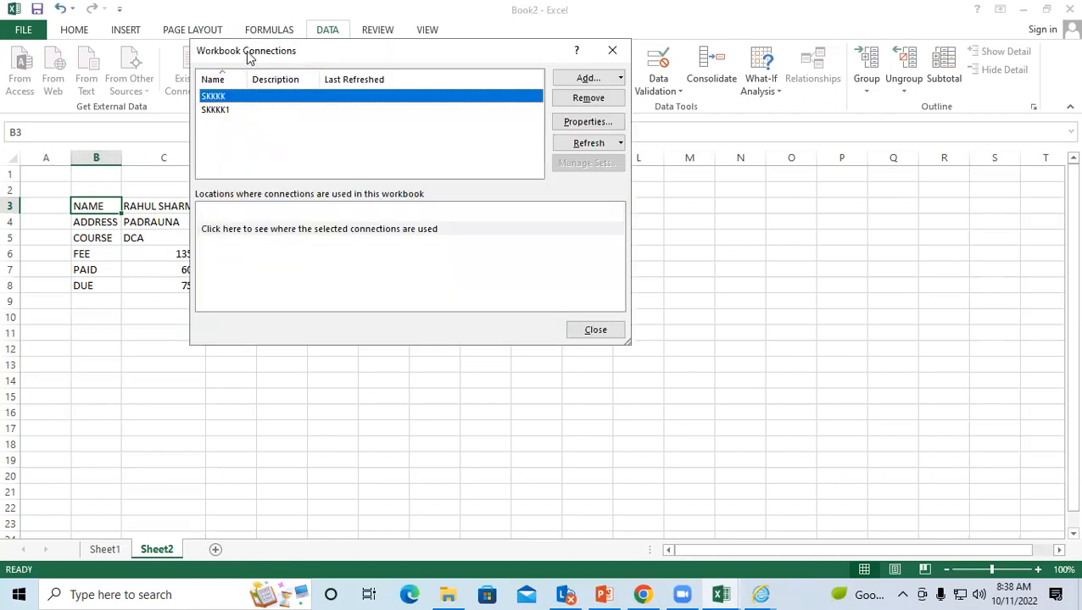
Step: Add the STUDENT LIST Office Address List connection, then close Workbook Connections
left_click_drag(253, 59, 266, 66)
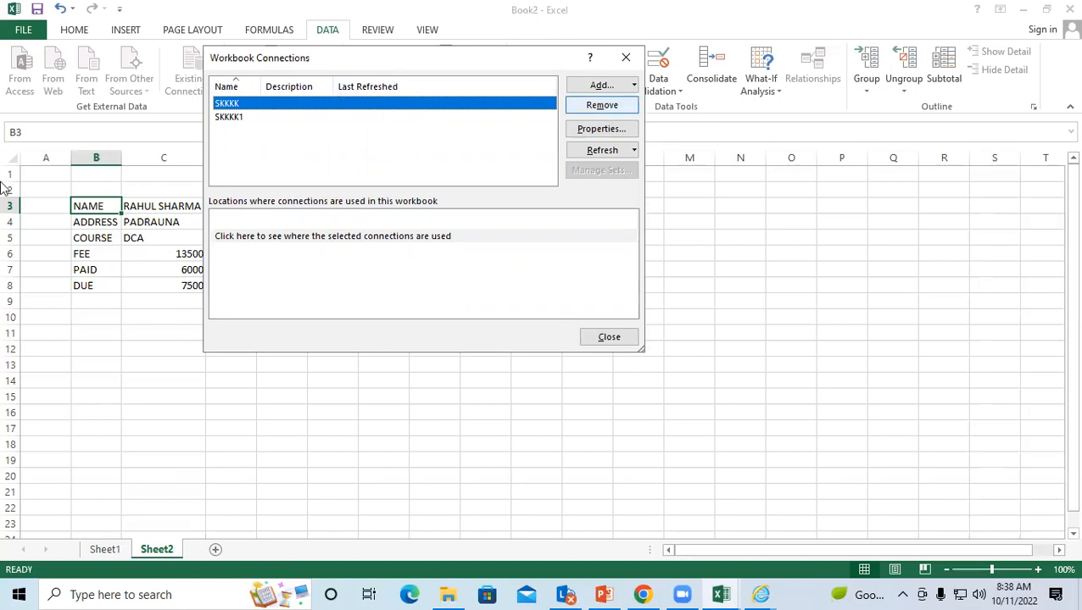
left_click(599, 85)
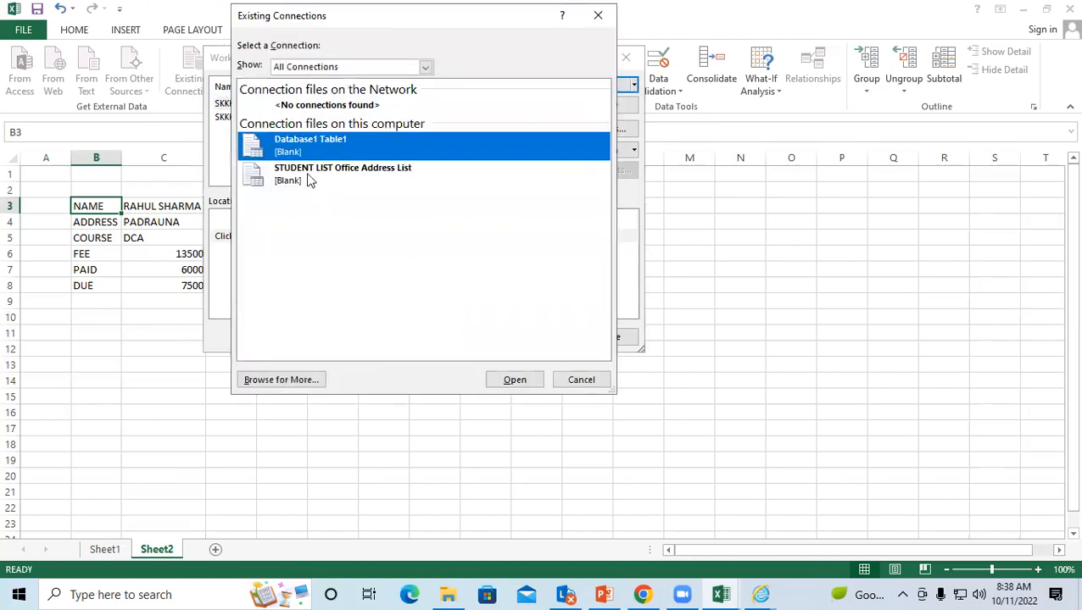
left_click(288, 173)
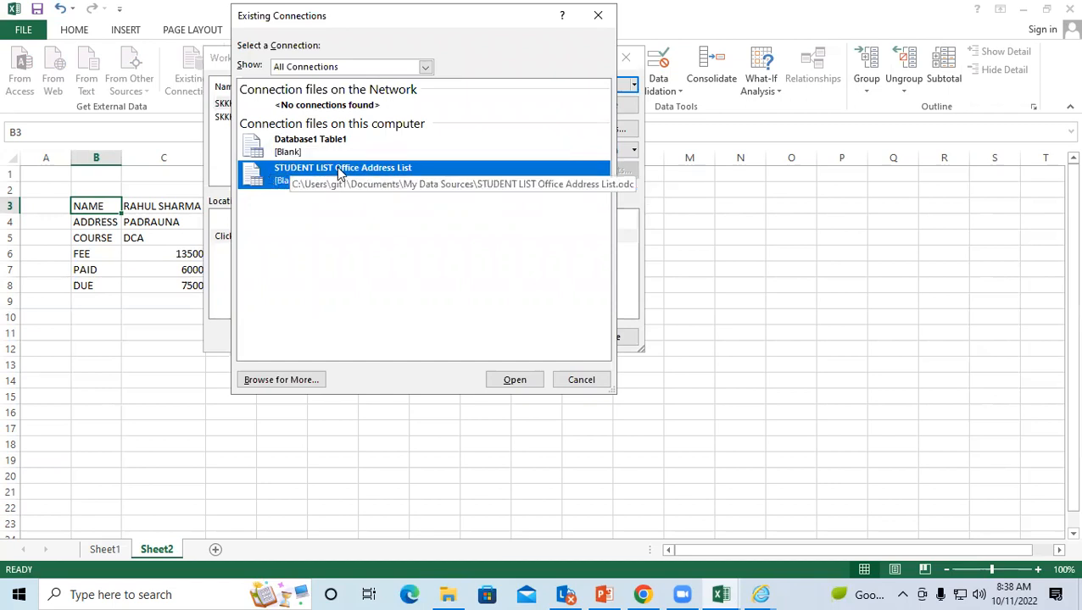
left_click(502, 380)
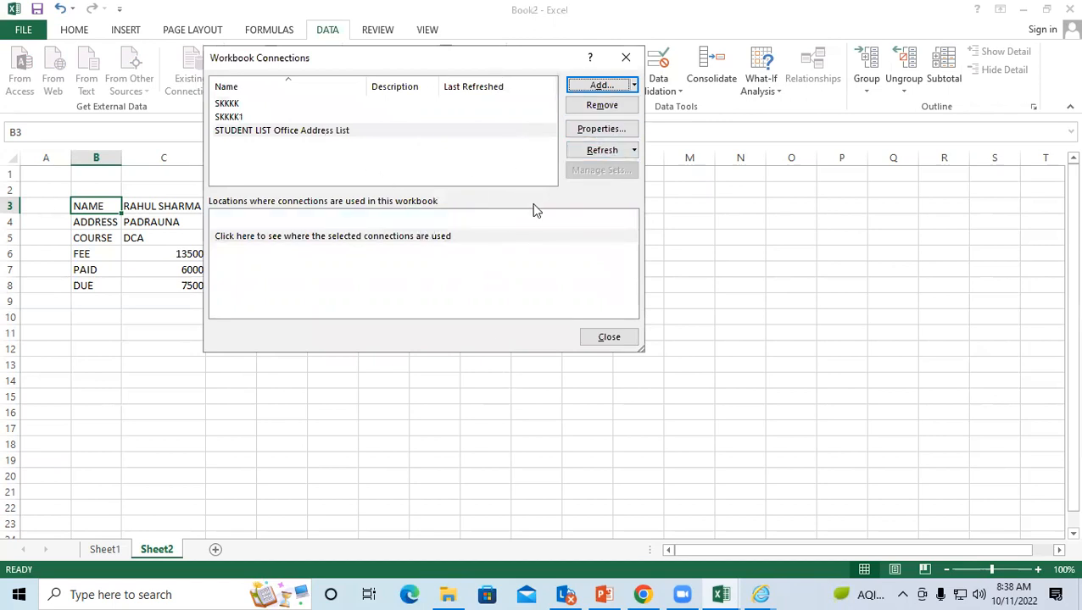
left_click(610, 336)
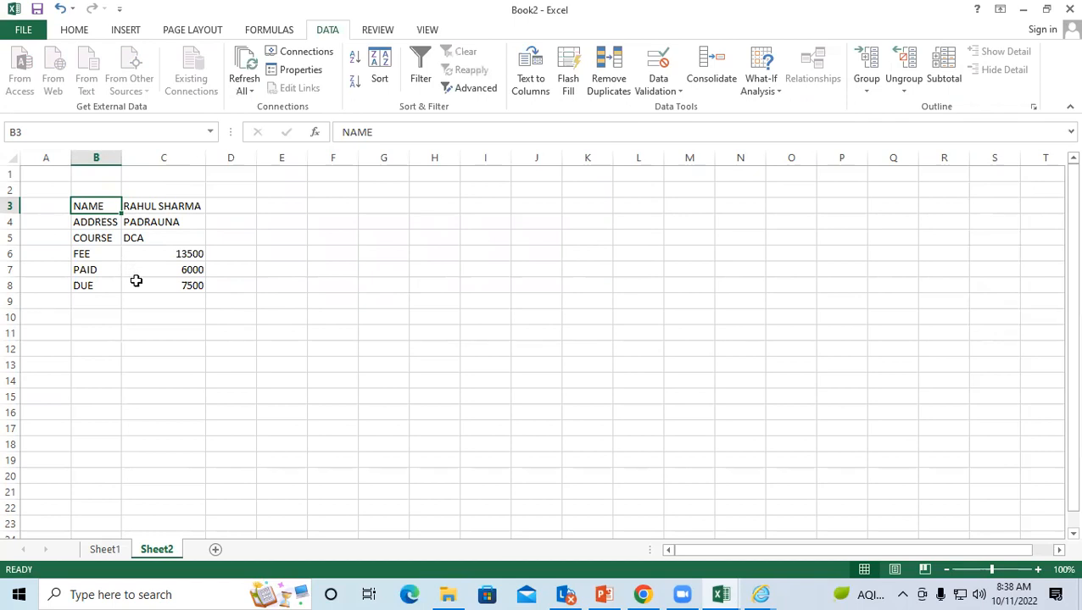
Step: Switch from Sheet2 to Sheet1 and select cell C7
left_click(137, 283)
left_click(162, 319)
scroll(121, 503, "down", 1)
left_click(111, 548)
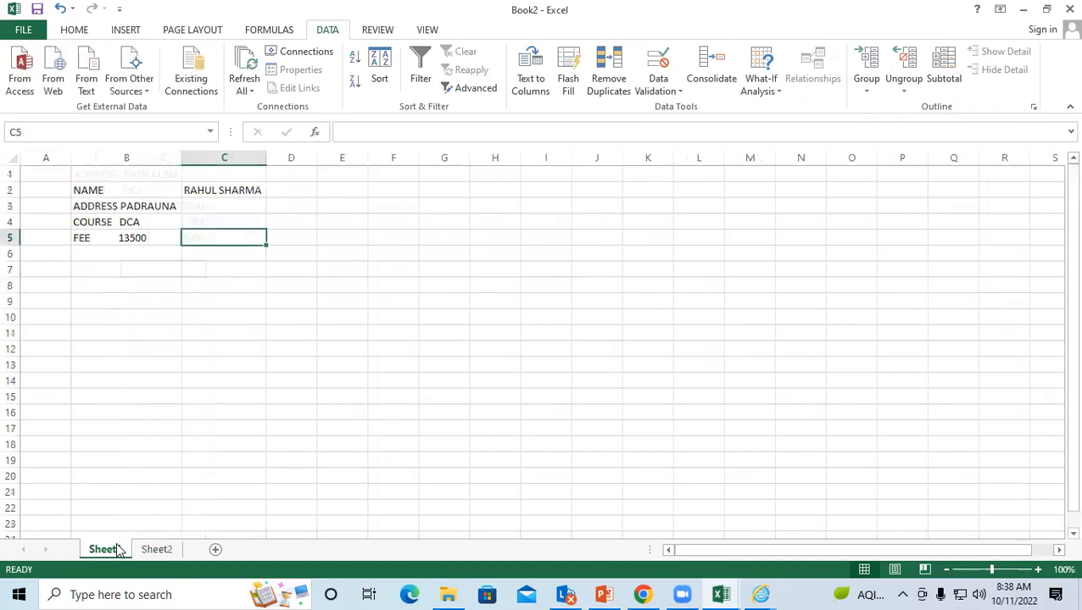
left_click(161, 206)
left_click(218, 269)
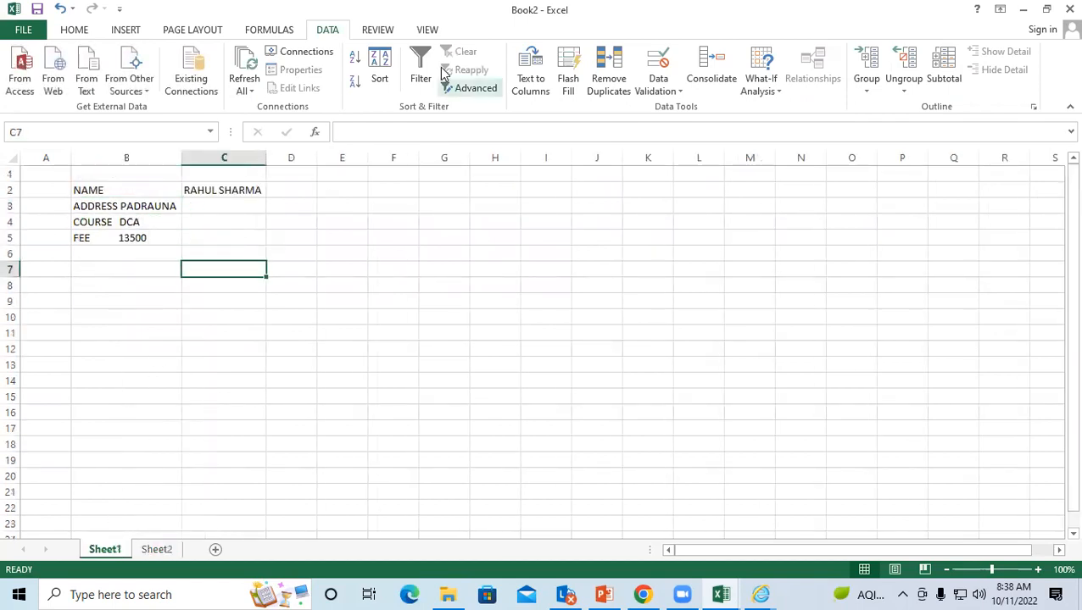
Step: Add the existing Database1 Table1 connection to the workbook's connections
left_click(295, 55)
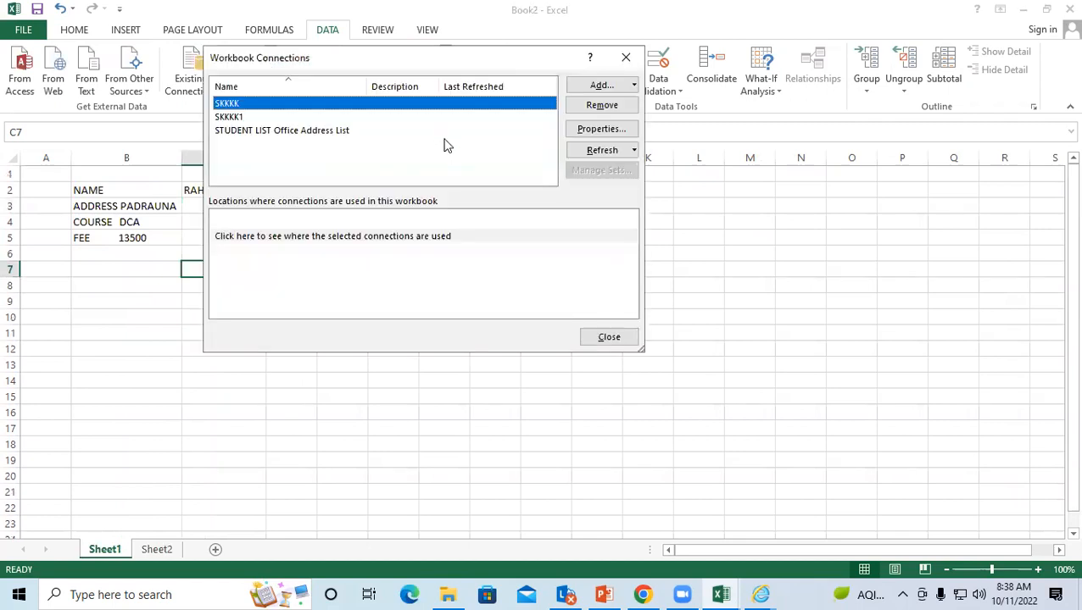
left_click(299, 131)
left_click(597, 85)
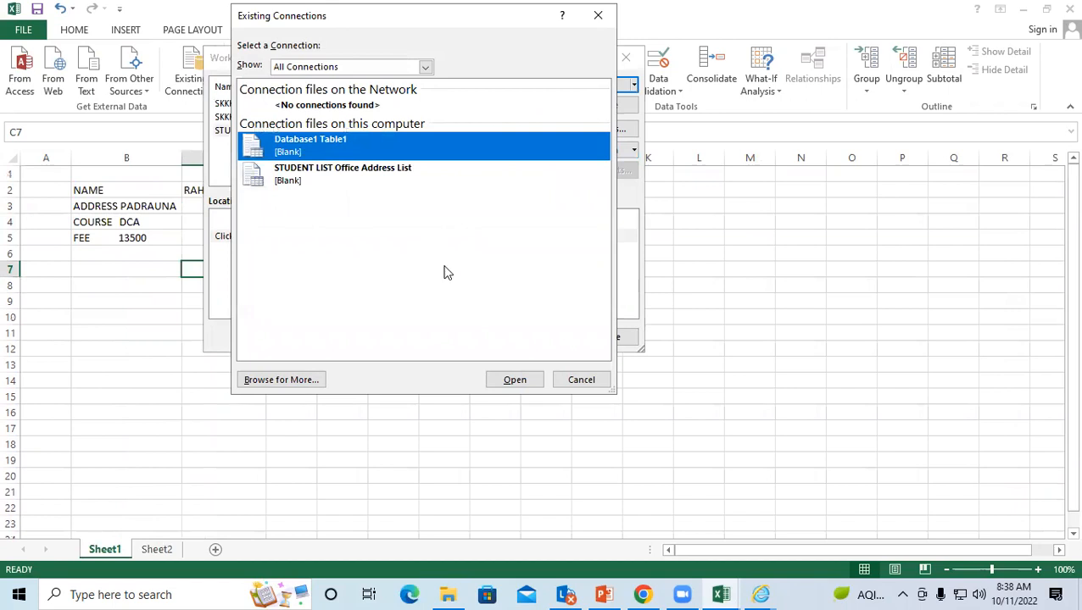
left_click(512, 379)
Step: Review the four connections, cancel the SKKKK1 refresh import, and close Workbook Connections
left_click(236, 106)
left_click(241, 119)
left_click(240, 130)
left_click(260, 144)
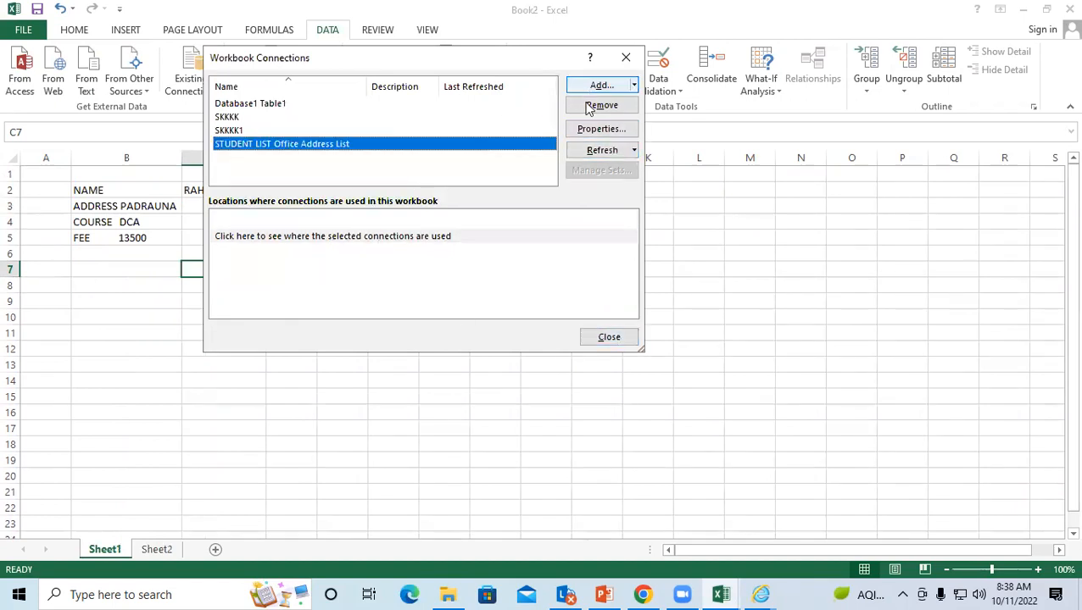
left_click(271, 132)
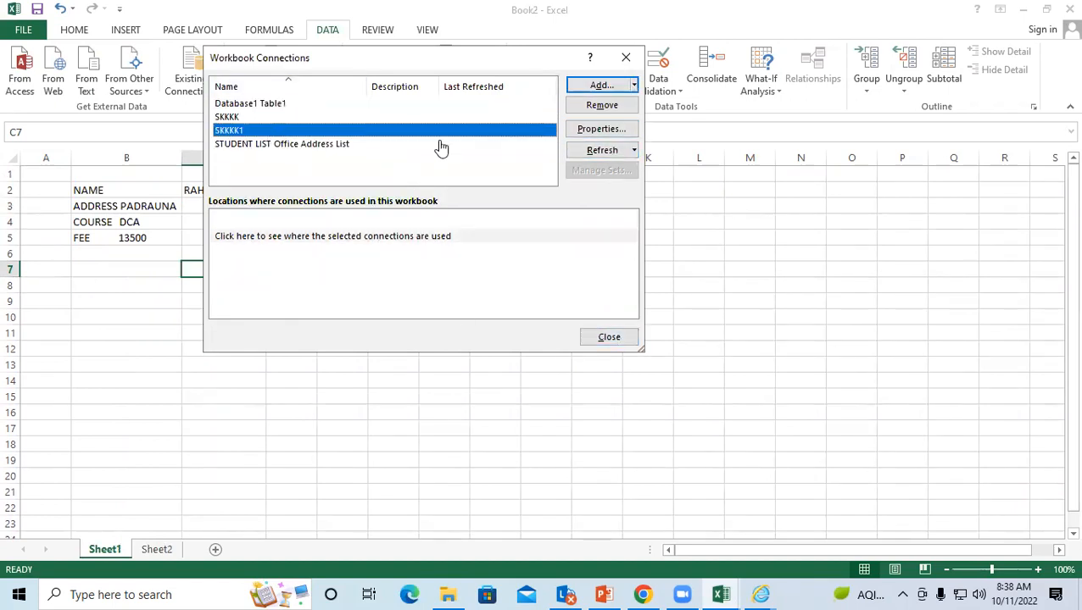
left_click(585, 151)
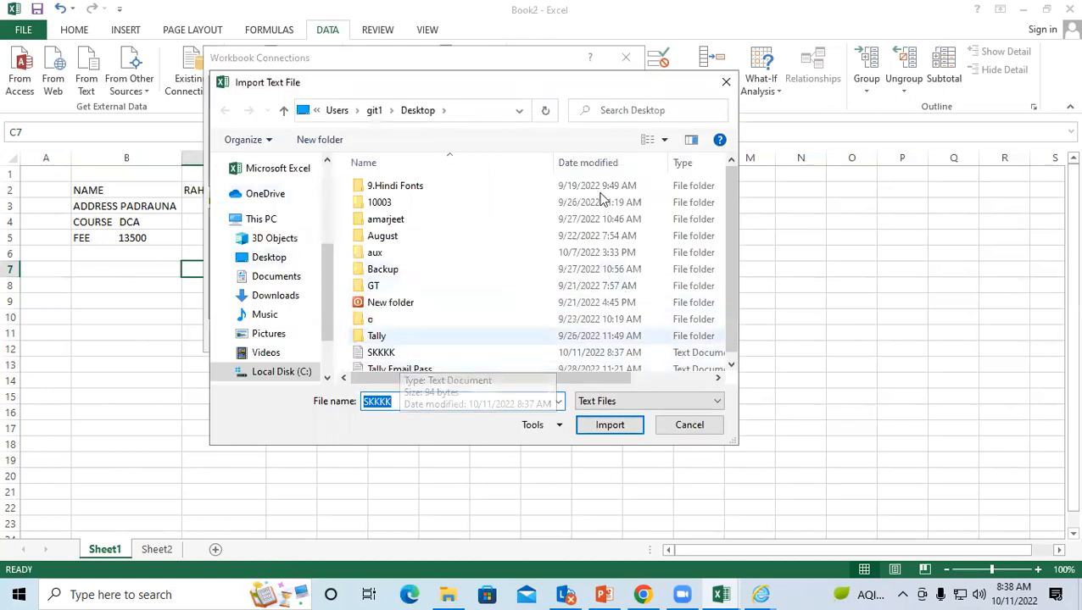
left_click(725, 83)
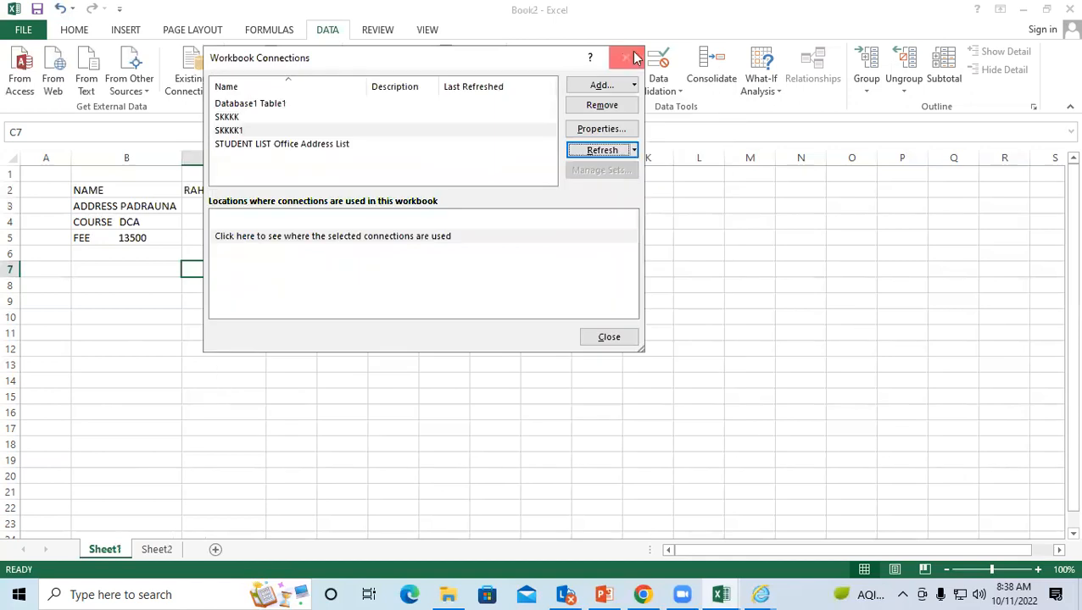
left_click(626, 57)
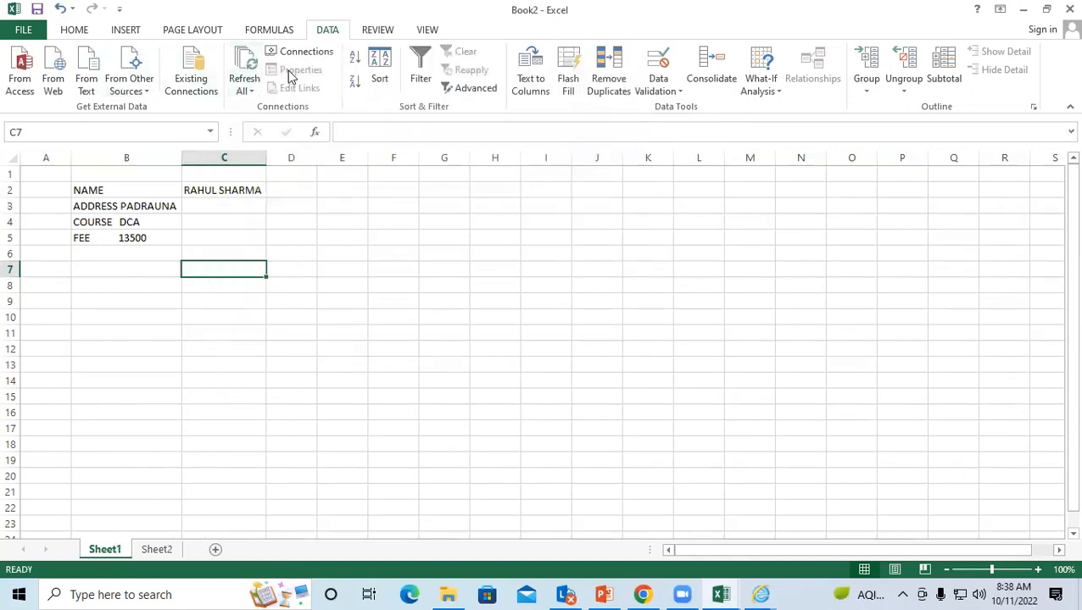
Step: Refresh SKKKK1 by importing the SKKKK text file, then close Workbook Connections
left_click(540, 218)
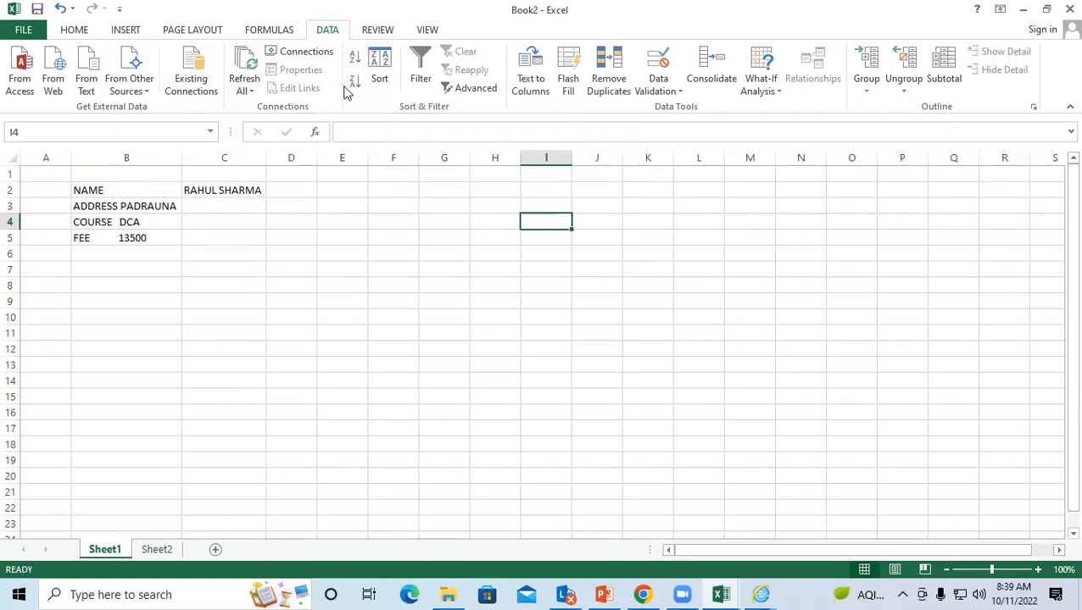
left_click(298, 53)
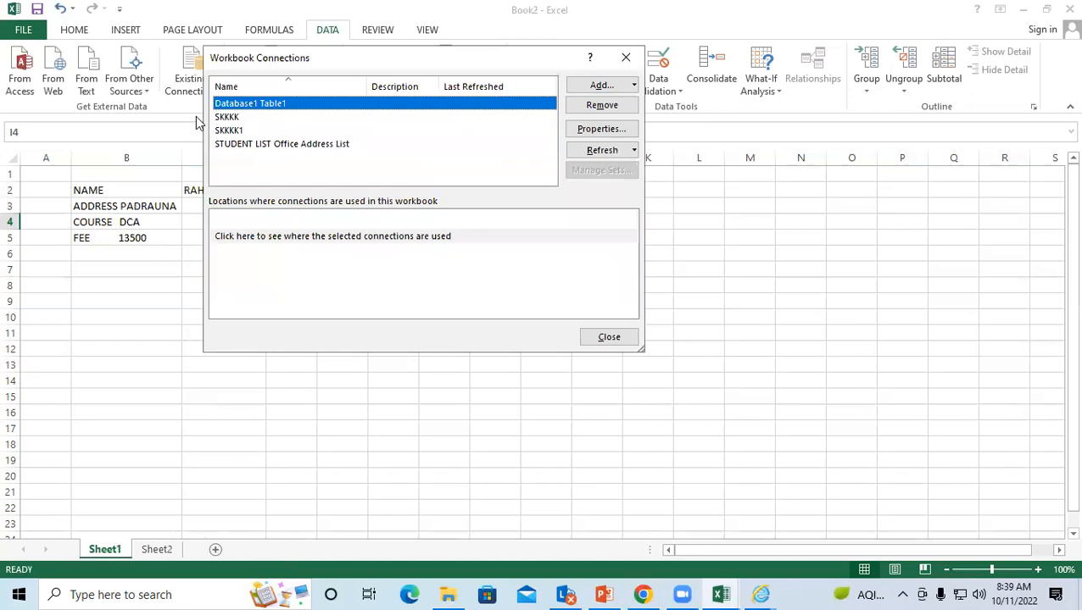
left_click(261, 145)
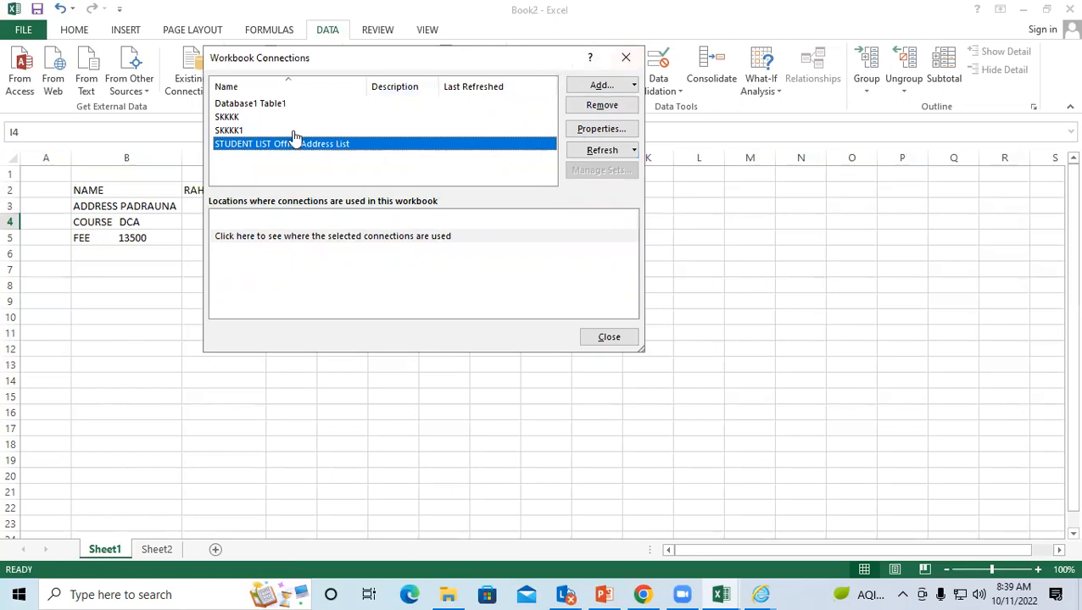
left_click(229, 131)
left_click(601, 152)
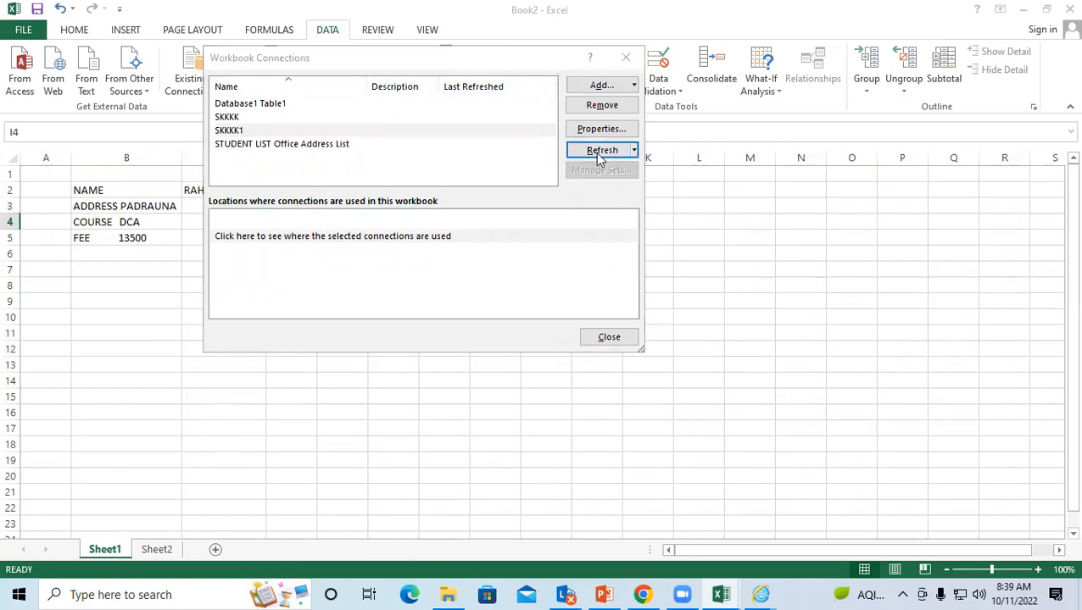
left_click(372, 354)
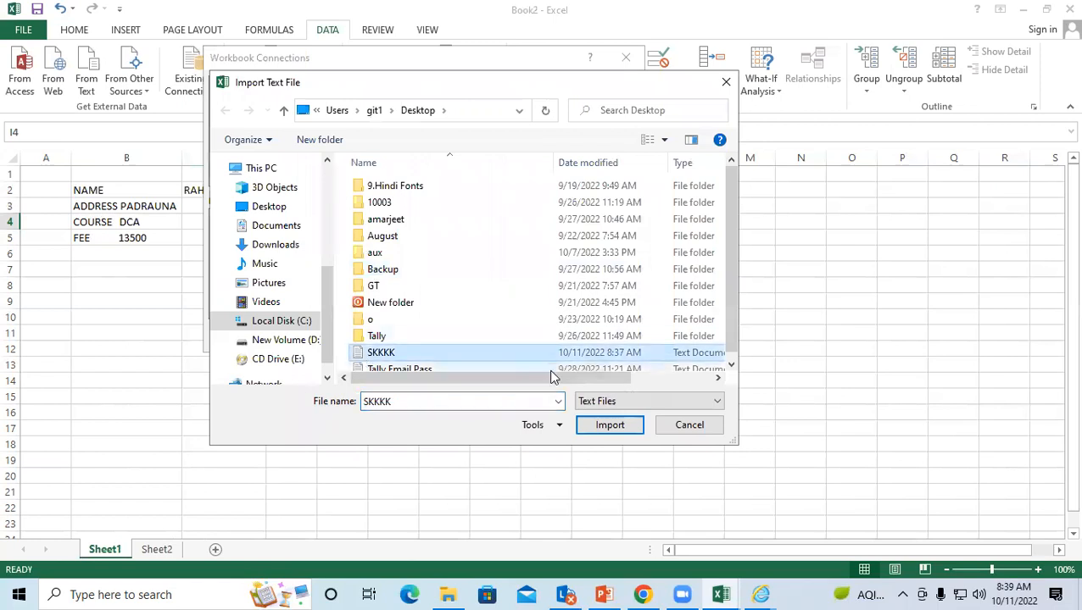
left_click(609, 425)
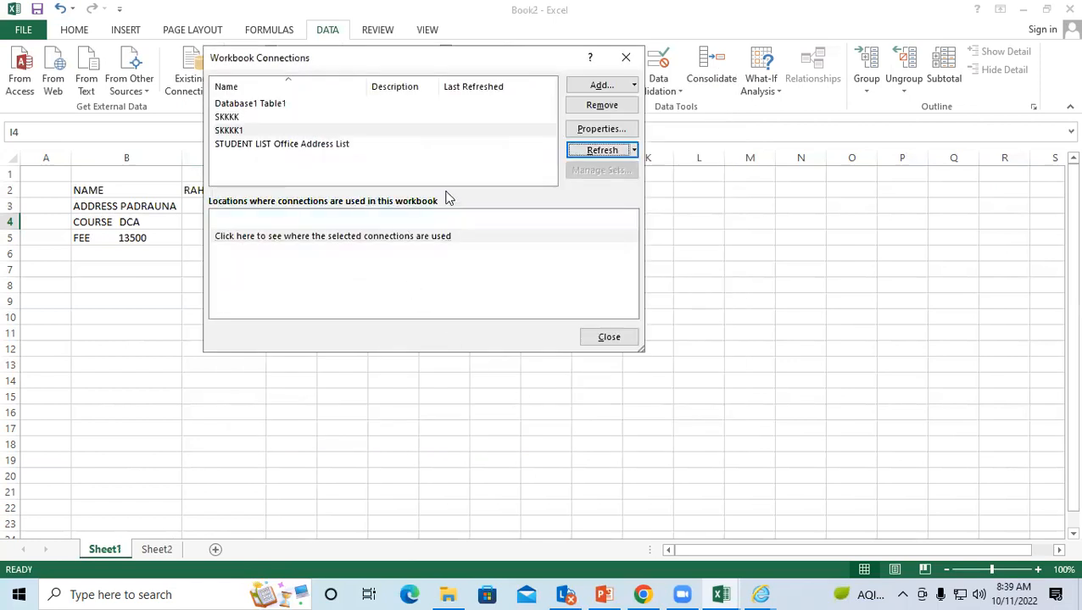
left_click(609, 336)
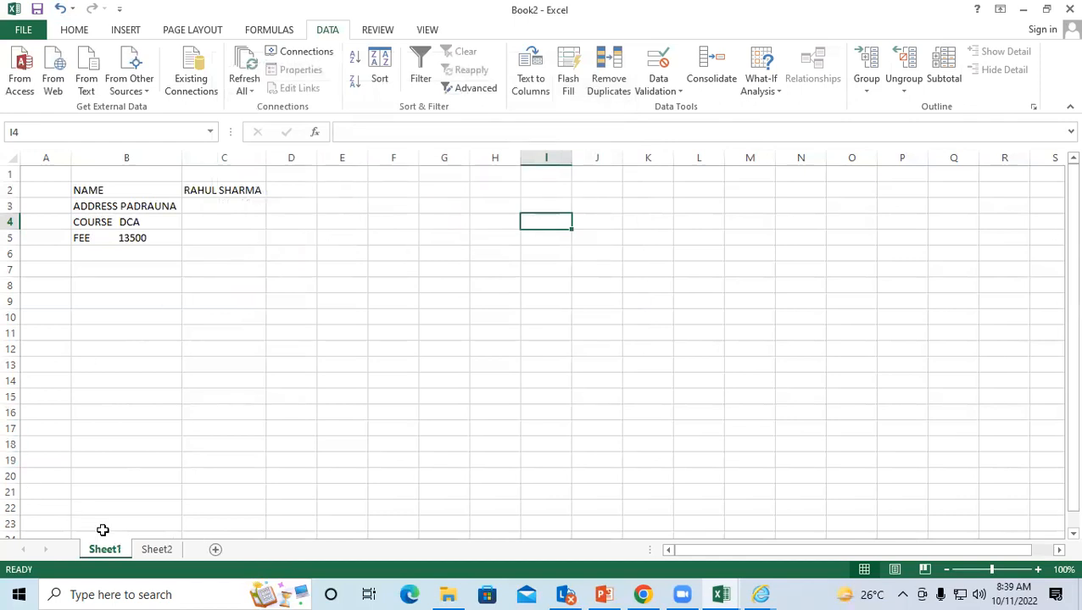
Step: Switch to Sheet2 and select cells E11, I5 and B5
left_click(161, 550)
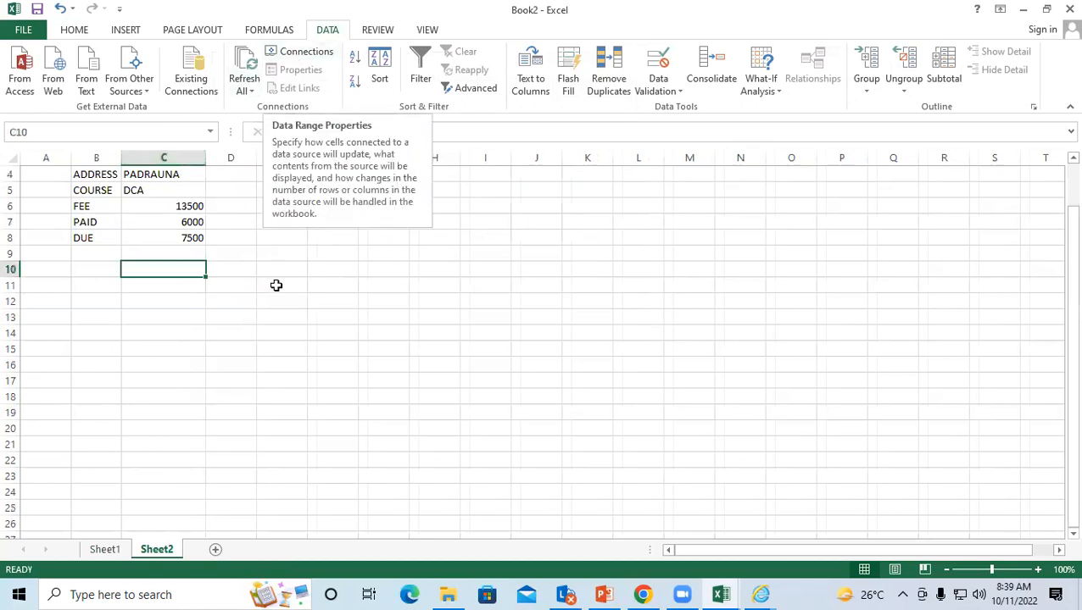
left_click(277, 285)
left_click(471, 196)
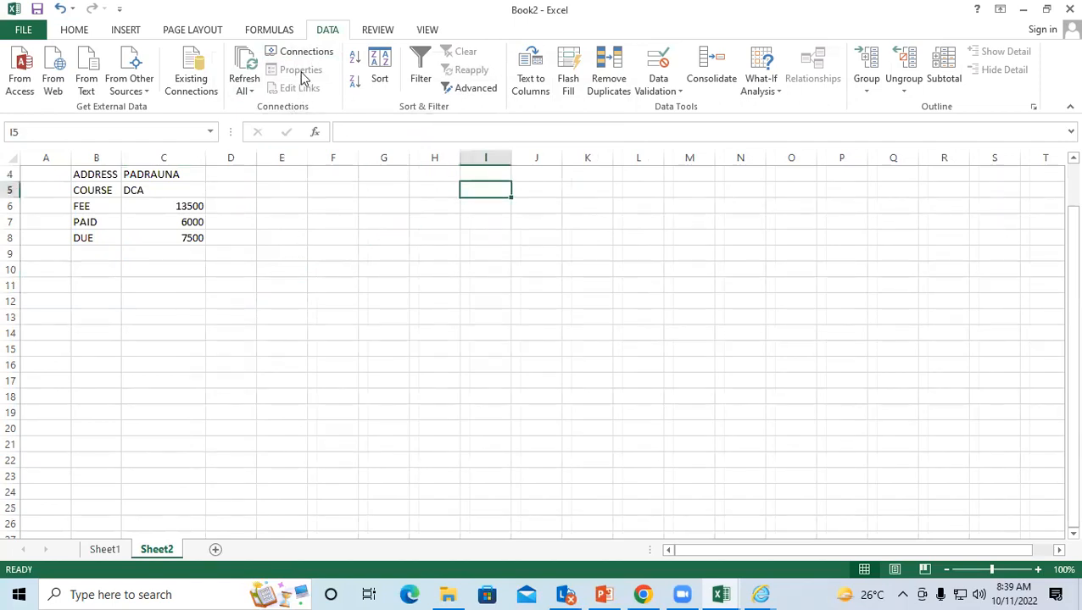
left_click(99, 188)
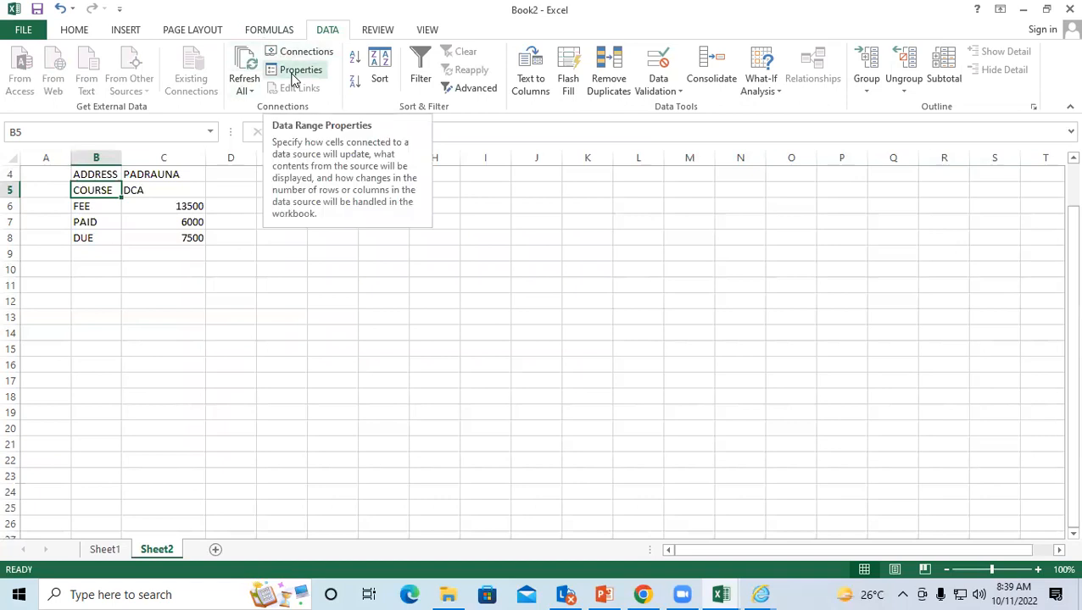
Step: Enter GTUYTUYTUYT in J7 and 7647674 in K13, then open the data range properties
left_click(548, 217)
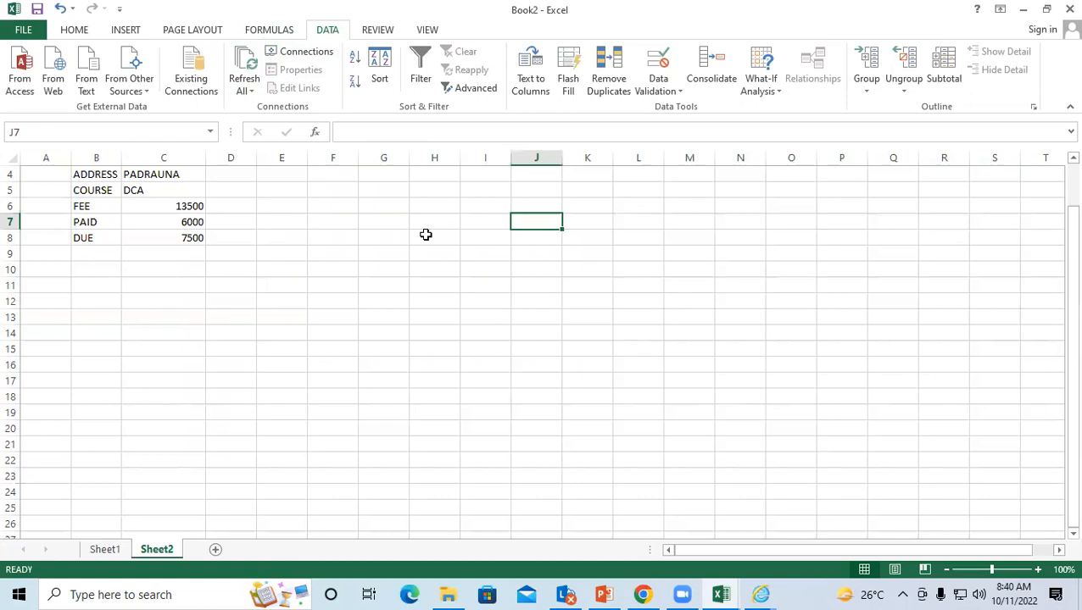
type("GTUYTUYTUYT")
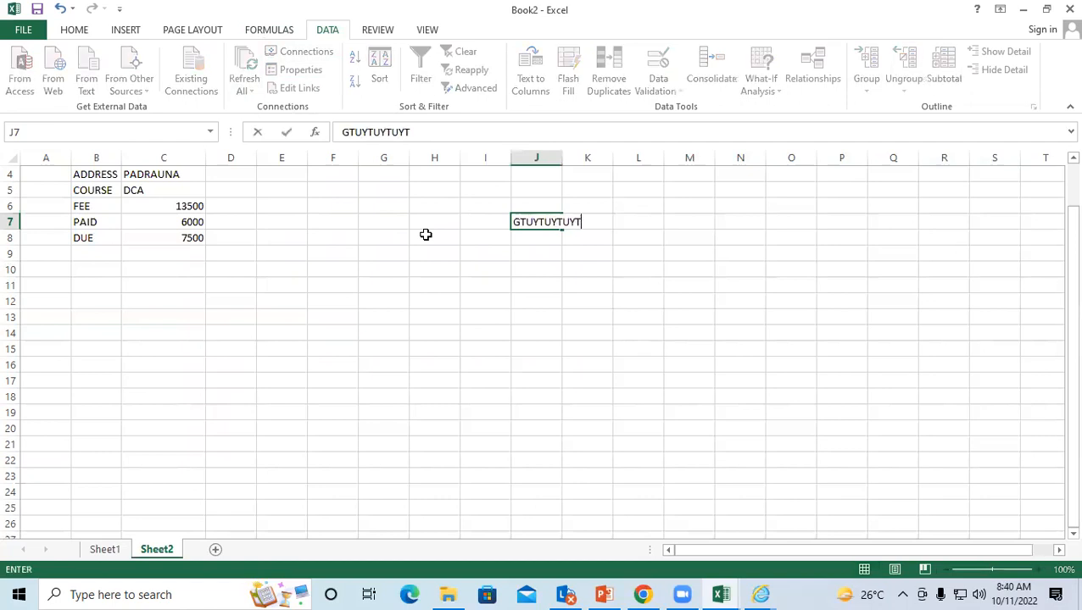
left_click(579, 320)
type("7647674")
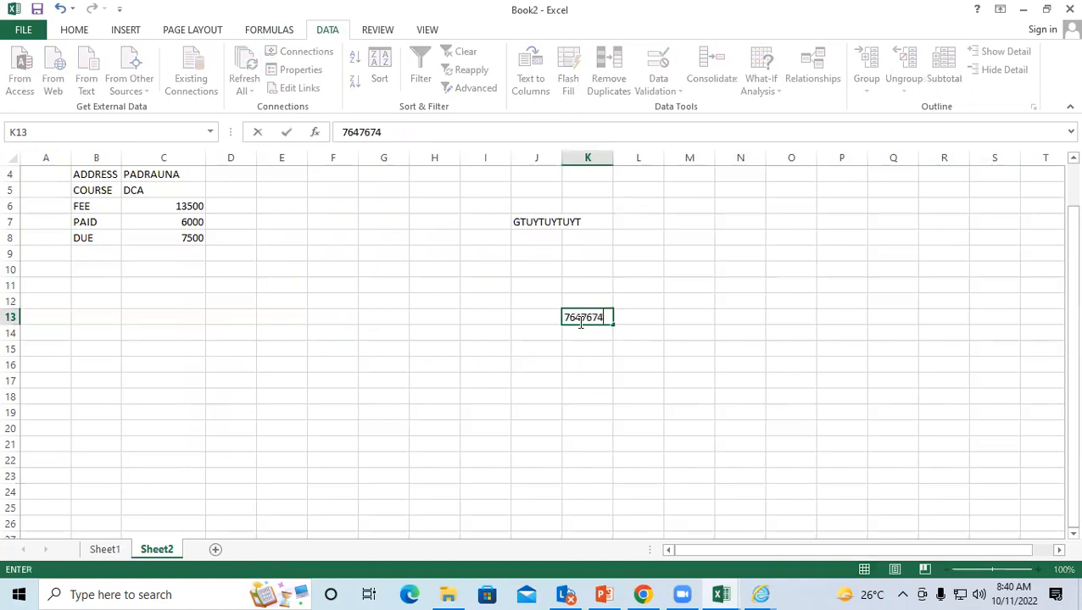
left_click(604, 455)
left_click(579, 320)
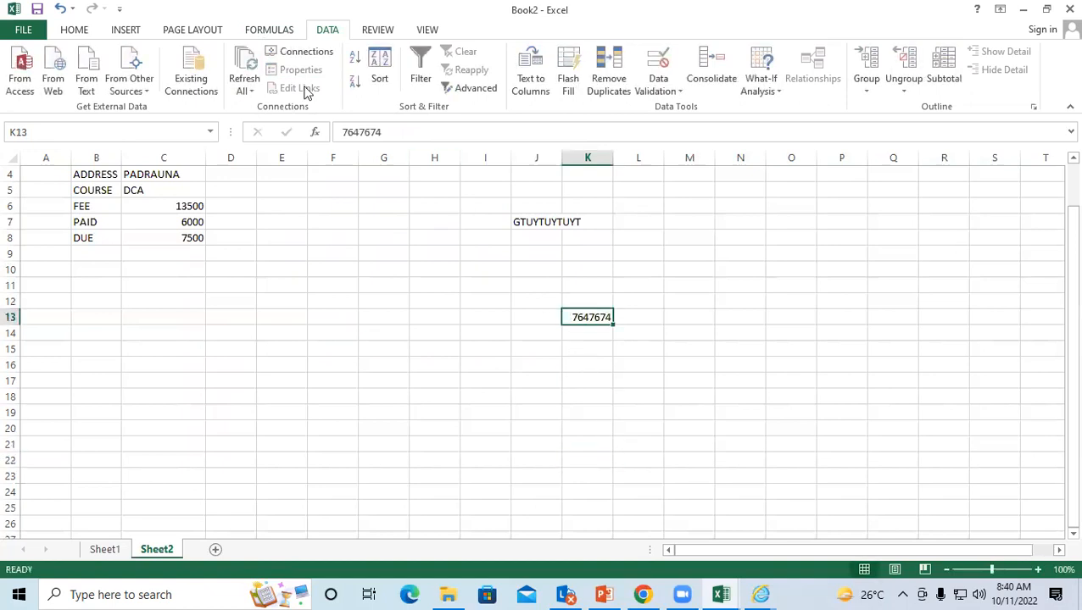
left_click(538, 222)
left_click(91, 190)
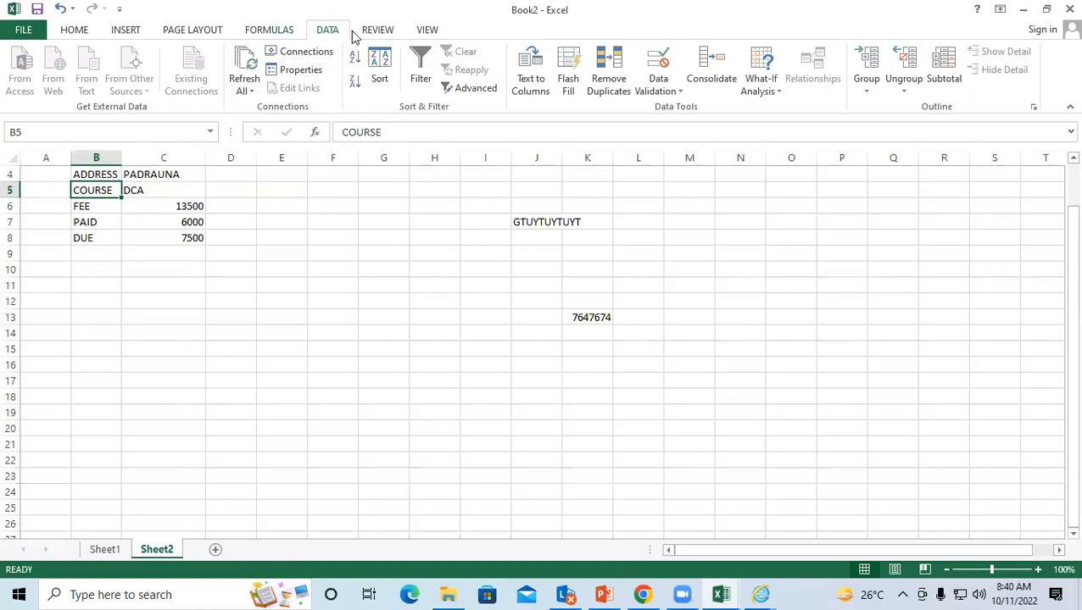
left_click(288, 69)
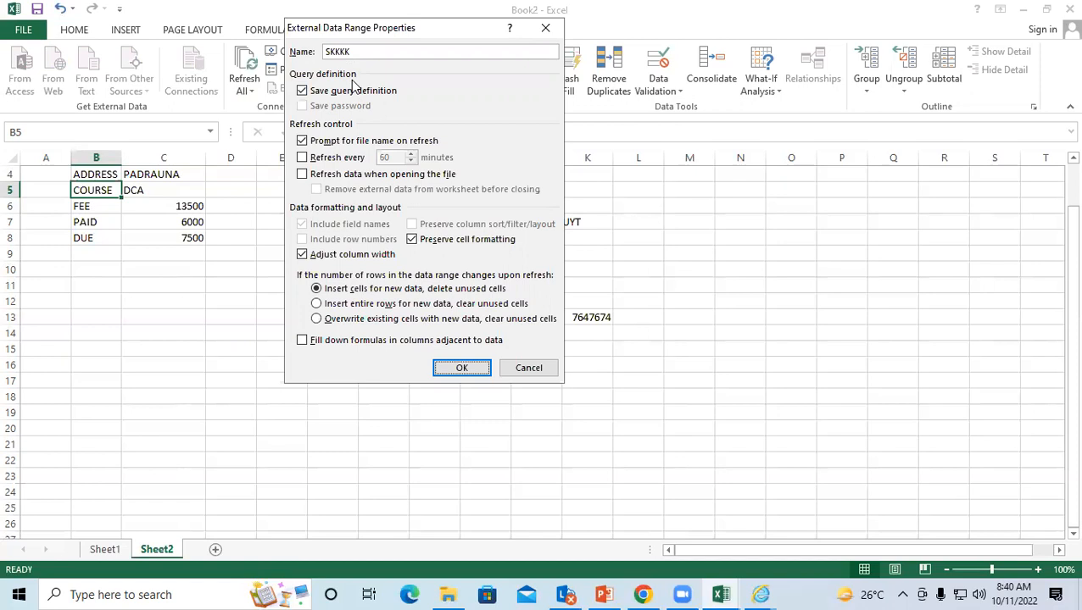
Step: Disable the file-name prompt and enable refresh every 60 minutes for the SKKKK data range
left_click(302, 142)
left_click(303, 158)
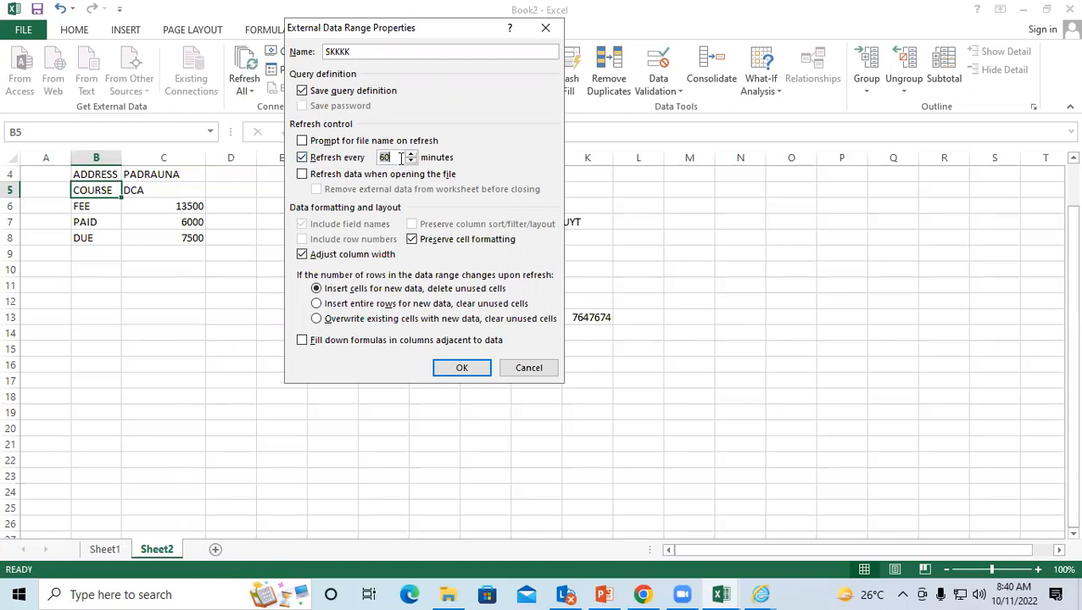
left_click(454, 368)
left_click(546, 28)
left_click(260, 269)
left_click(185, 216)
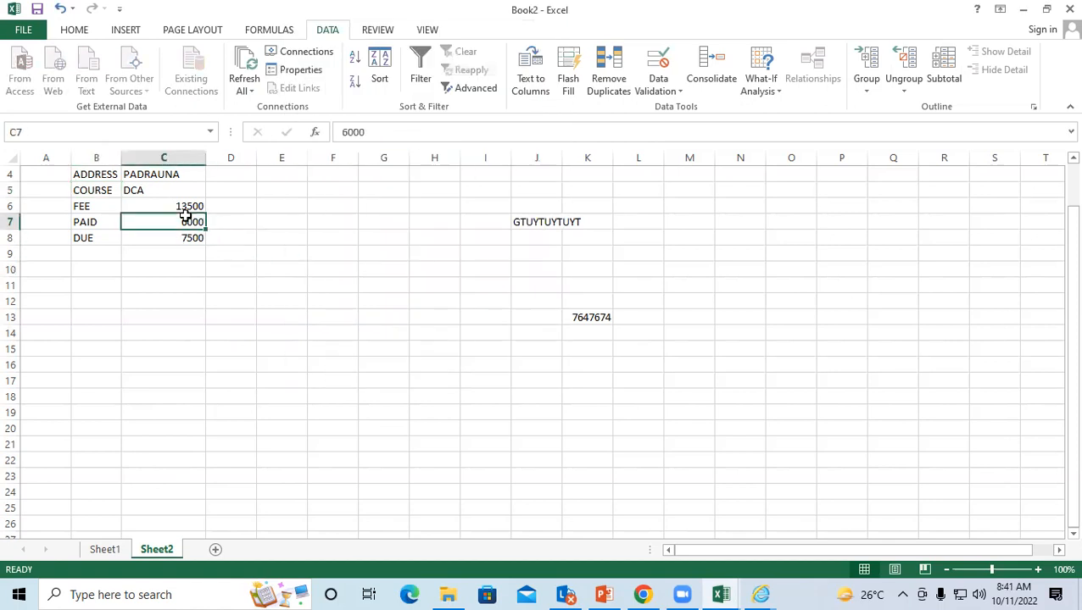
Step: Select empty cells H5, I8, L7, M12 and I11 in Book2, then switch to Book3
left_click(433, 183)
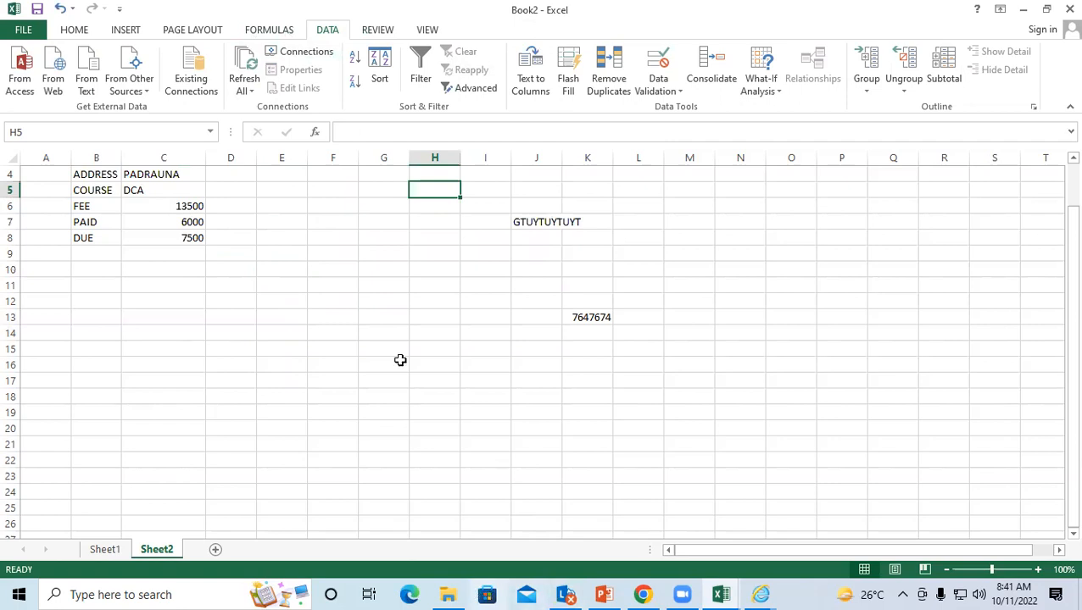
left_click(501, 242)
left_click(651, 220)
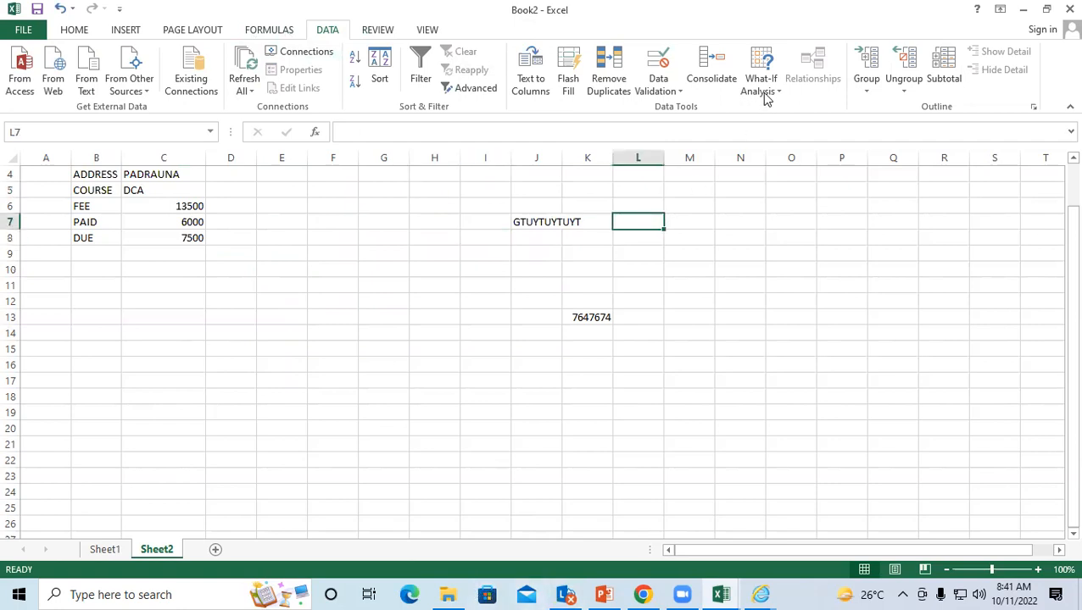
left_click(705, 300)
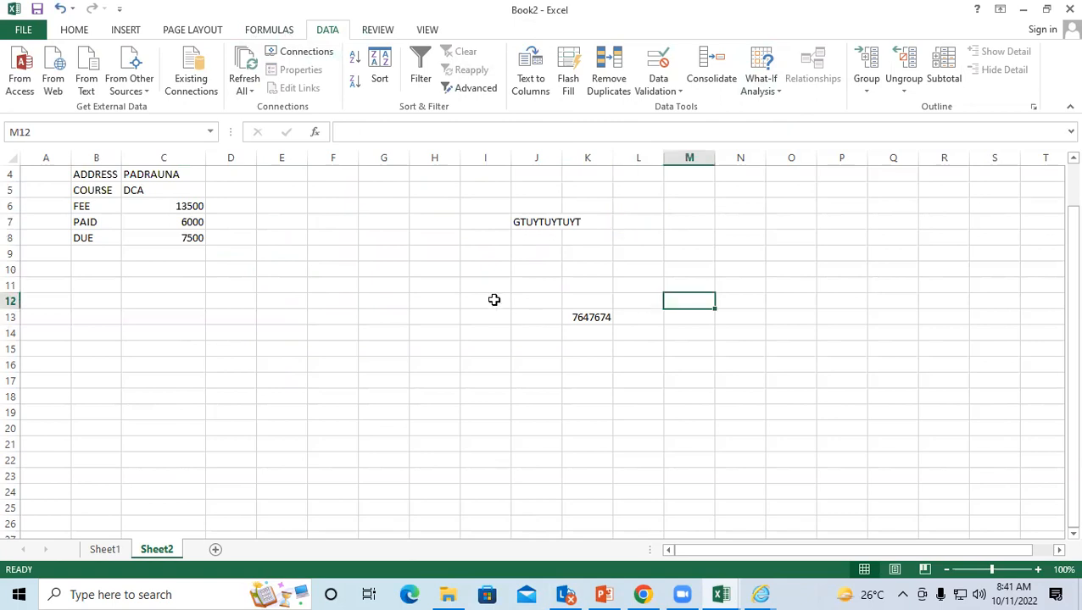
left_click(488, 288)
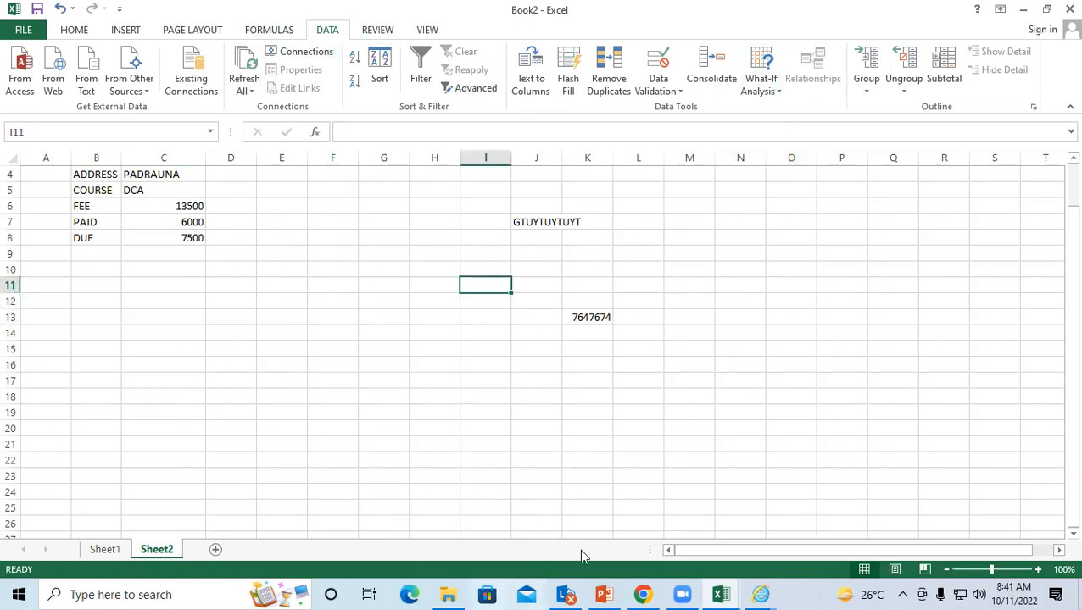
left_click(810, 576)
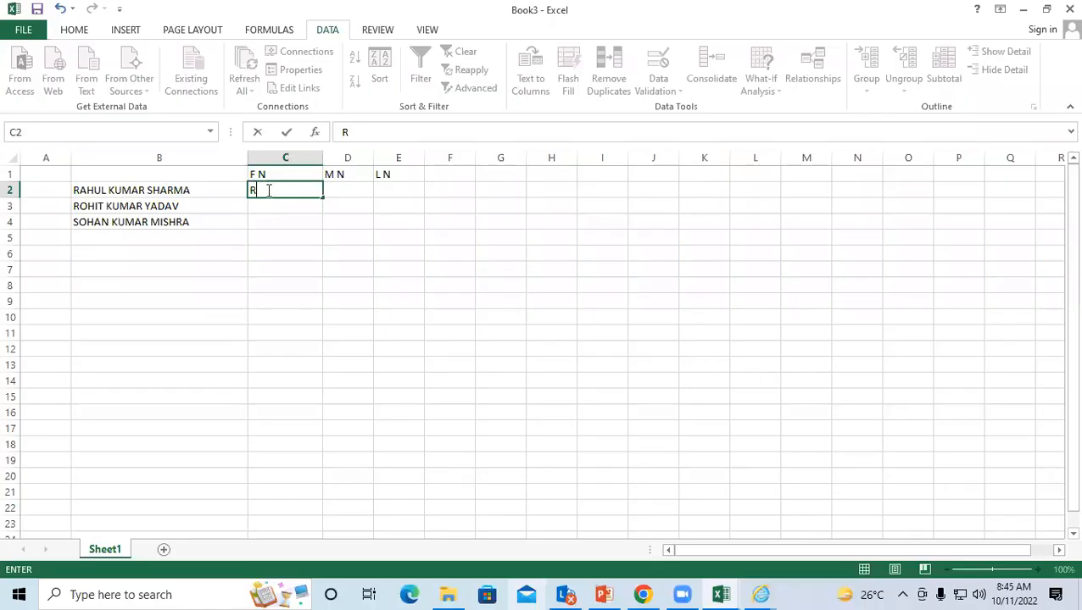
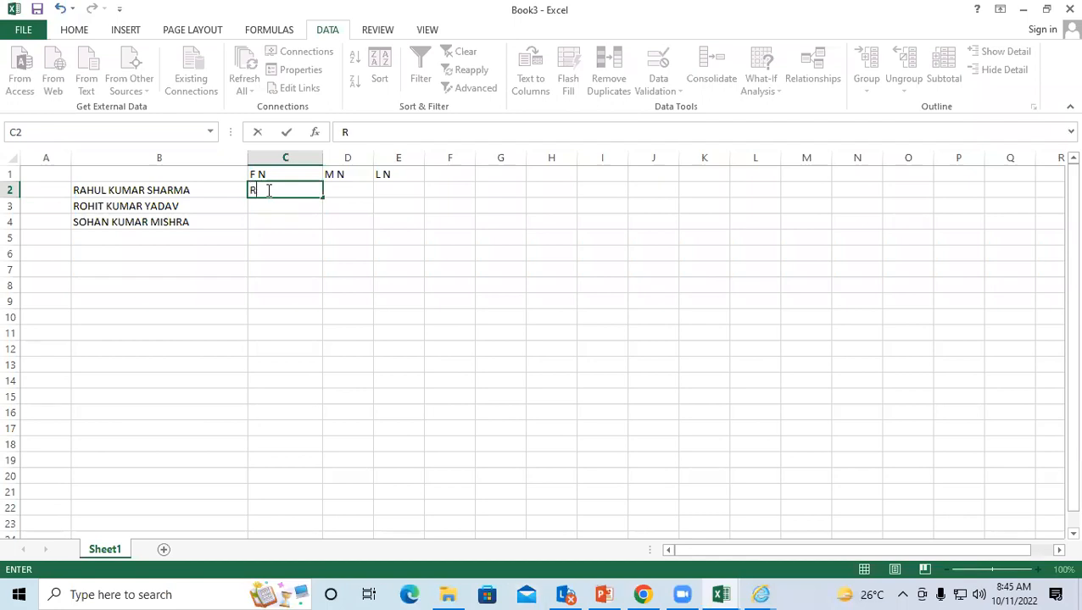
left_click(285, 235)
left_click(273, 188)
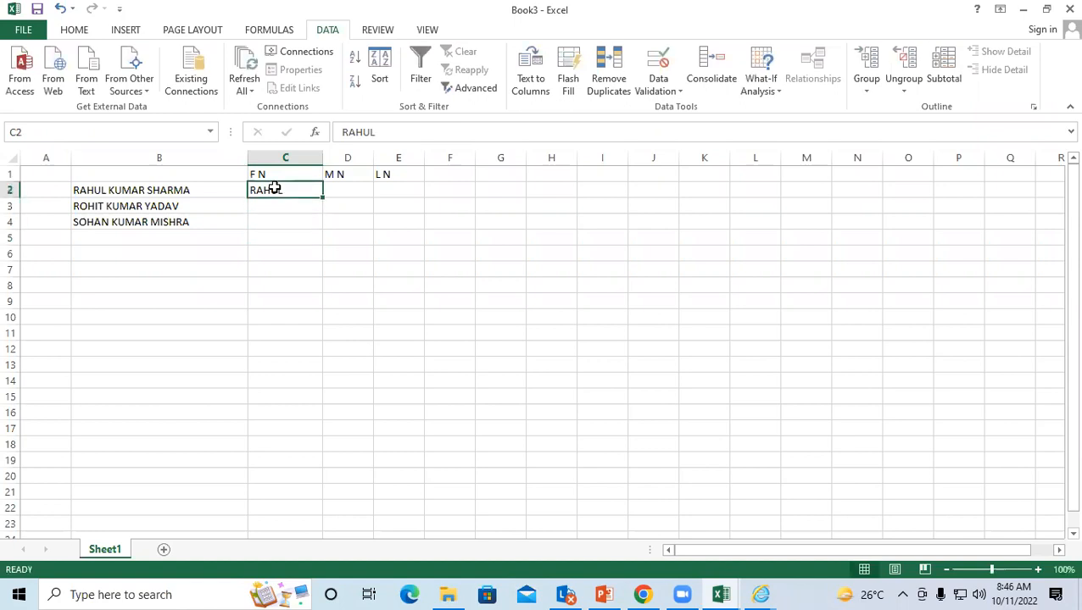
left_click_drag(274, 189, 275, 221)
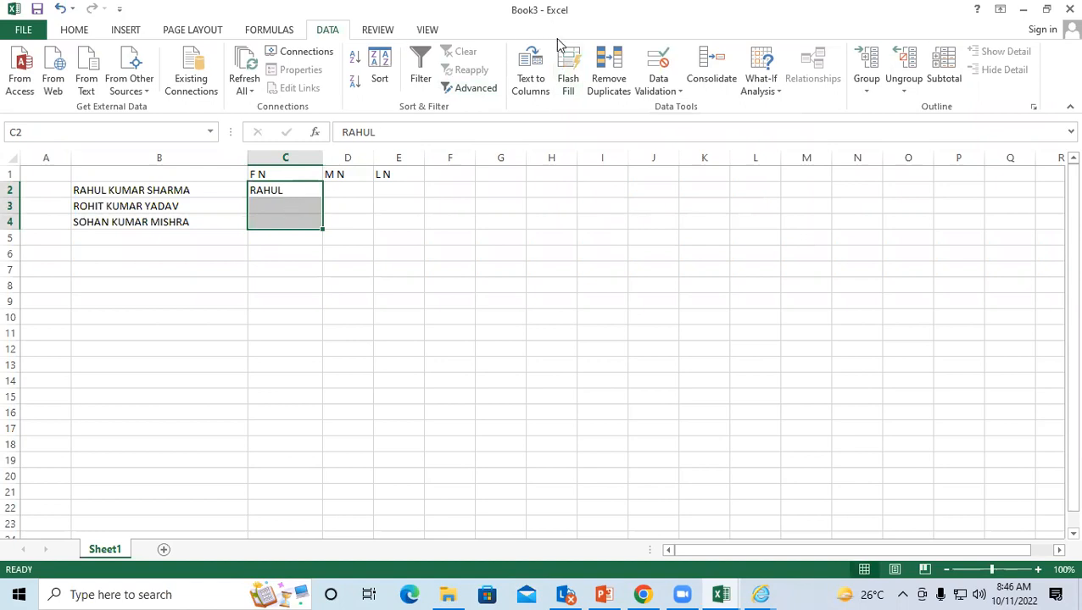
left_click(568, 70)
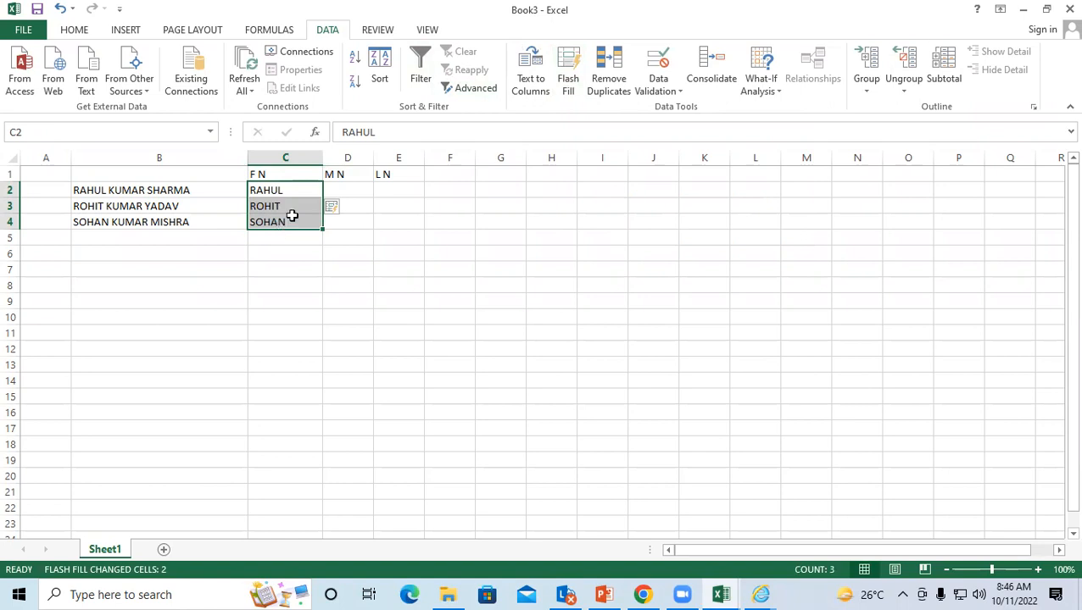
left_click(360, 186)
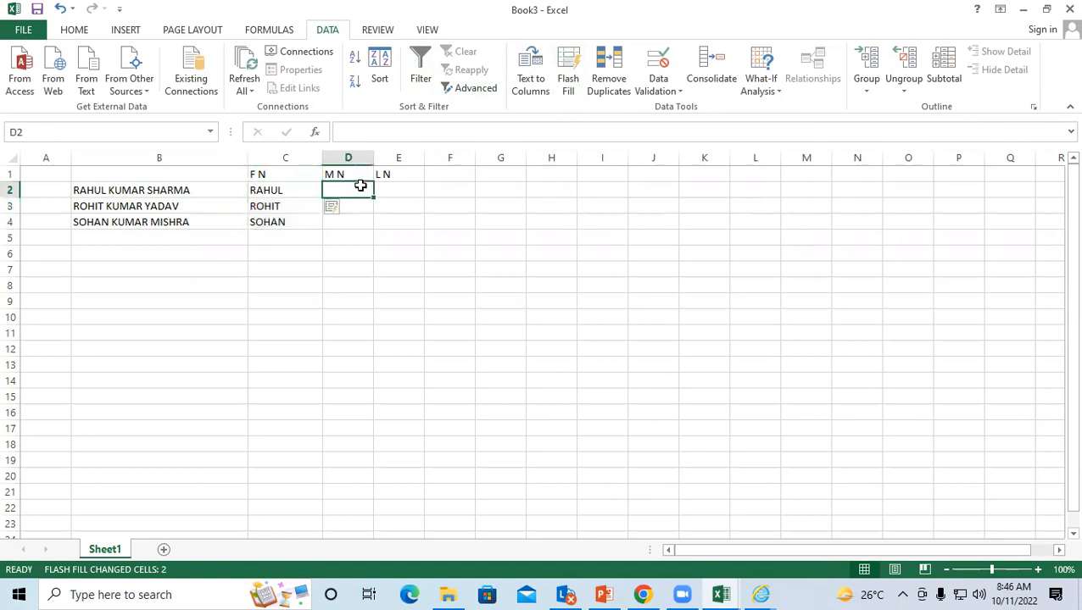
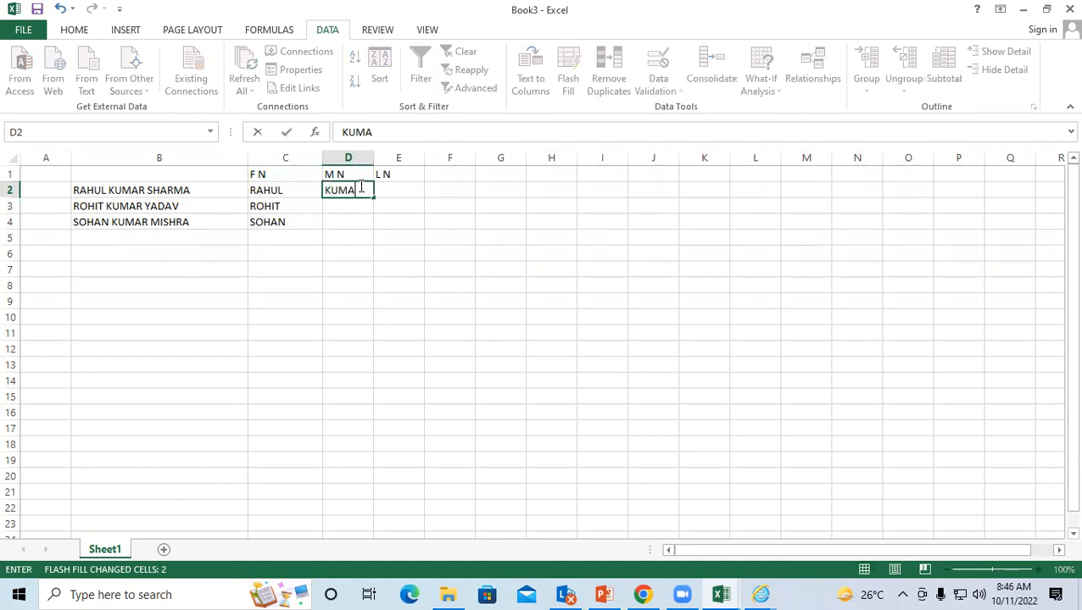
left_click(326, 250)
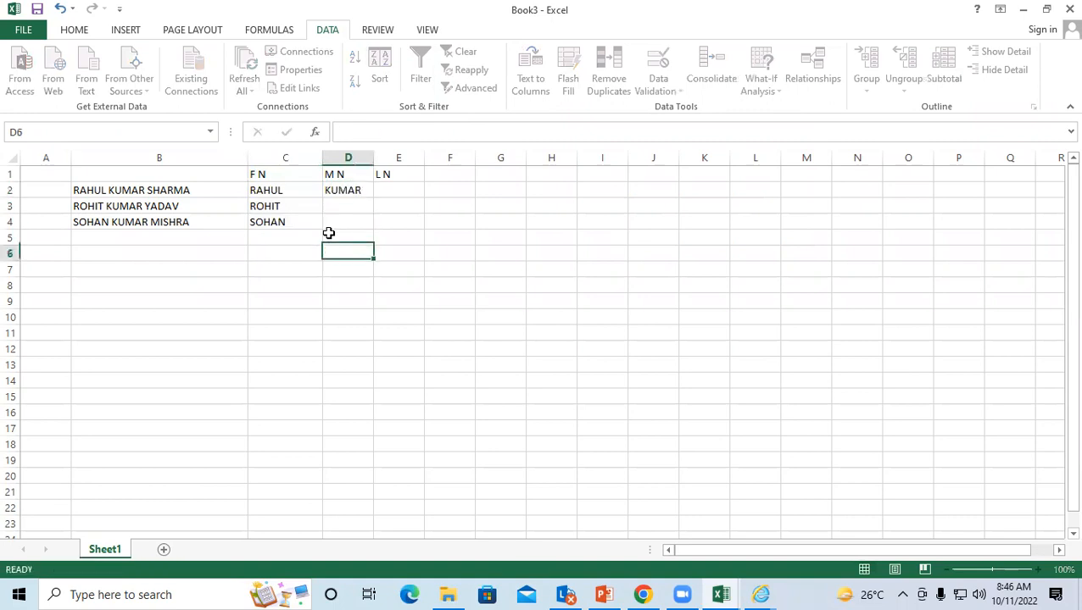
left_click(341, 190)
left_click_drag(341, 193, 341, 222)
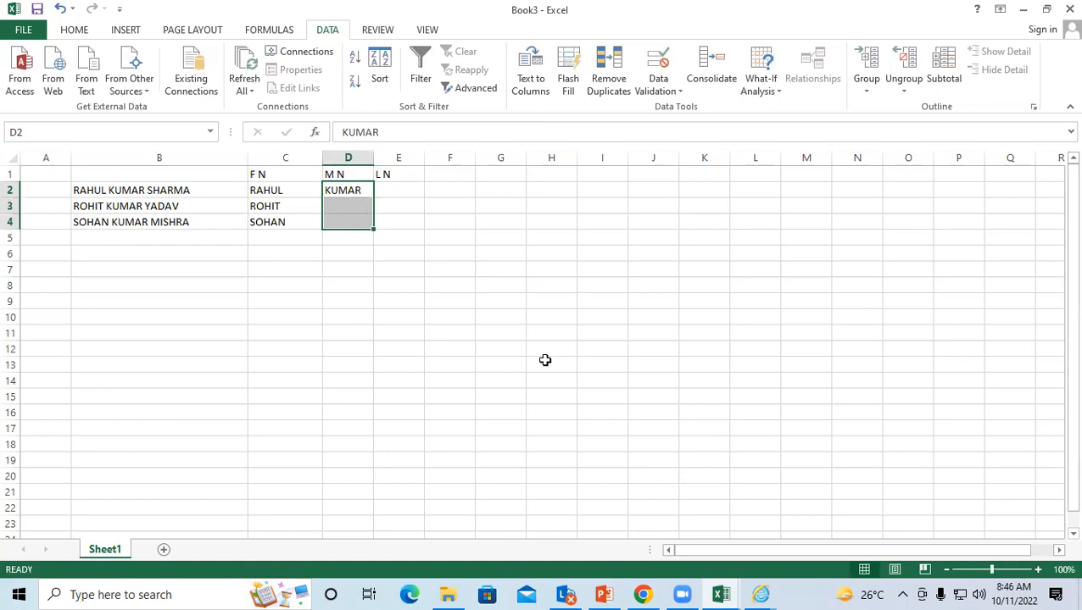
key("ctrl+e")
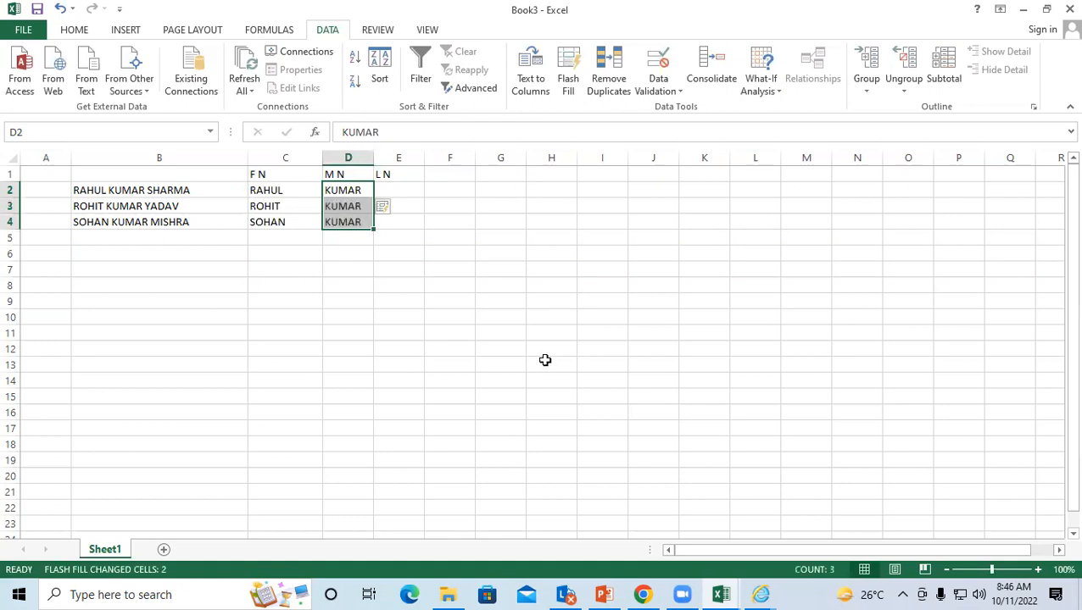
left_click(412, 185)
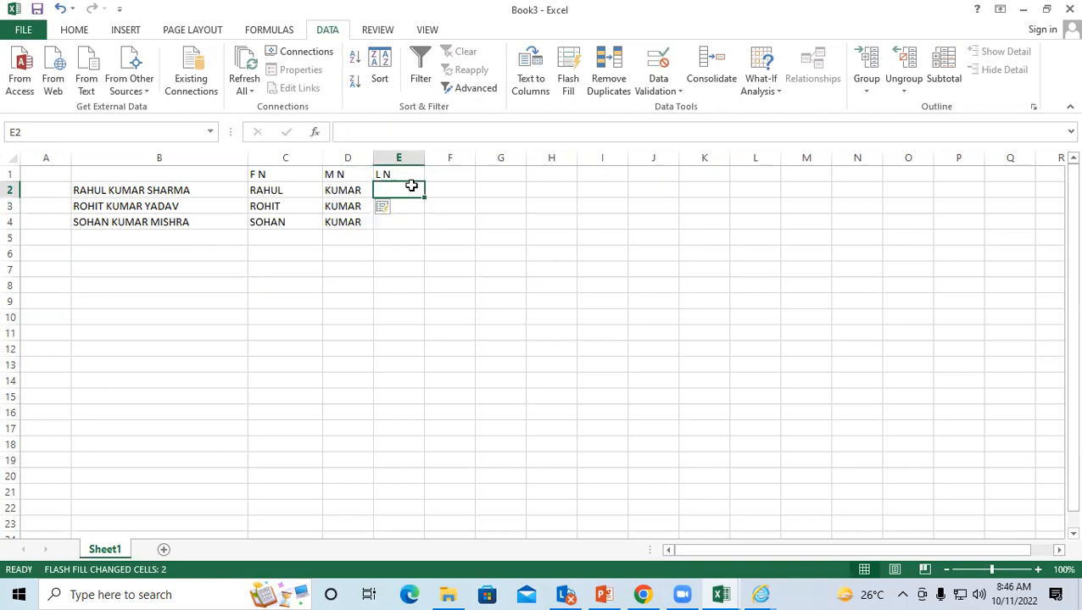
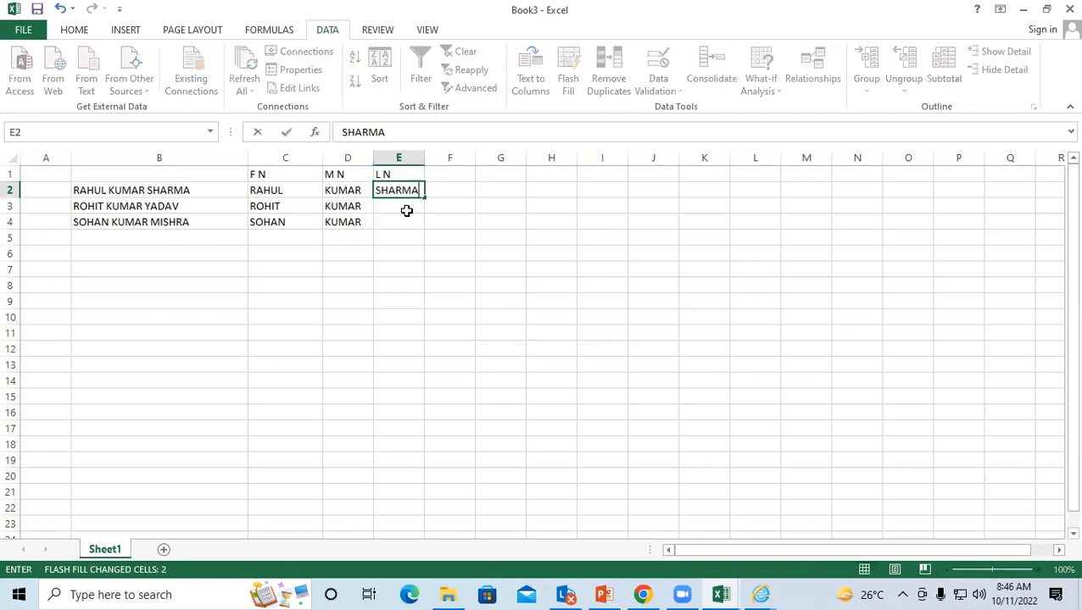
left_click(405, 210)
left_click(400, 188)
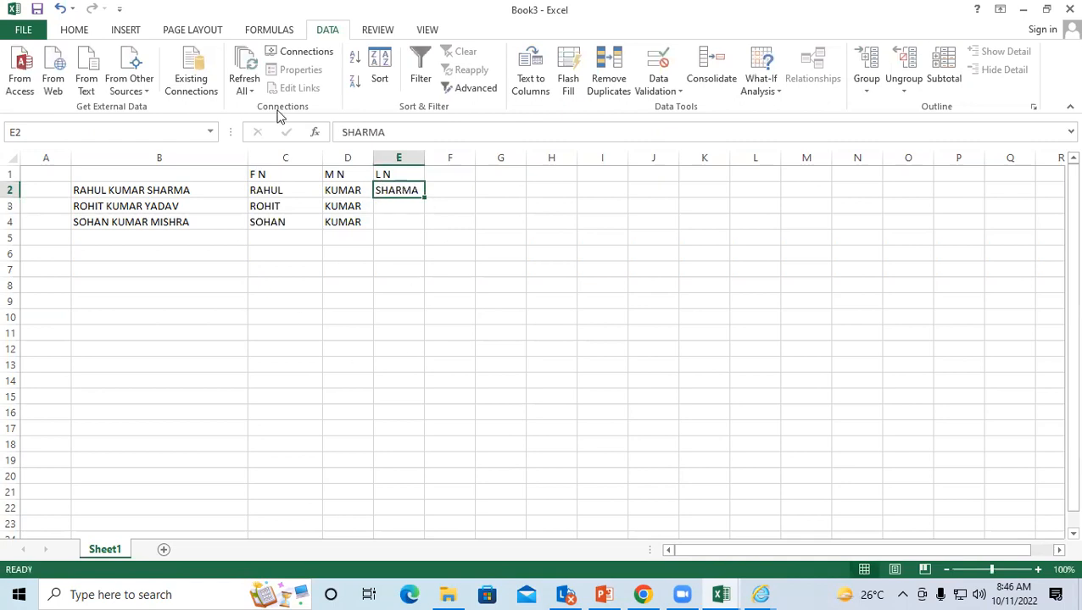
left_click_drag(399, 189, 399, 223)
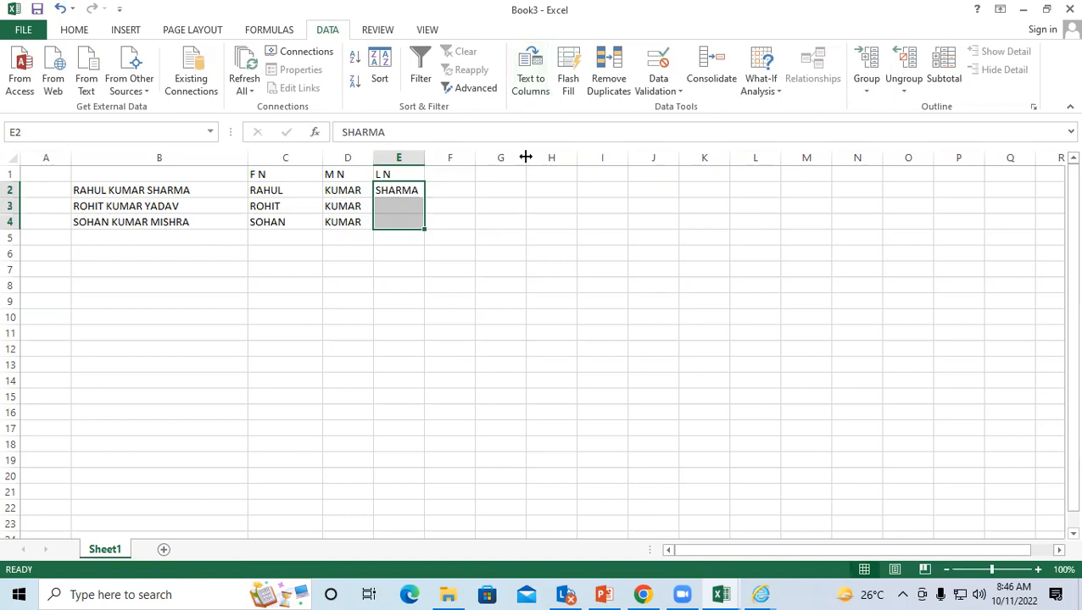
left_click(569, 71)
left_click(330, 282)
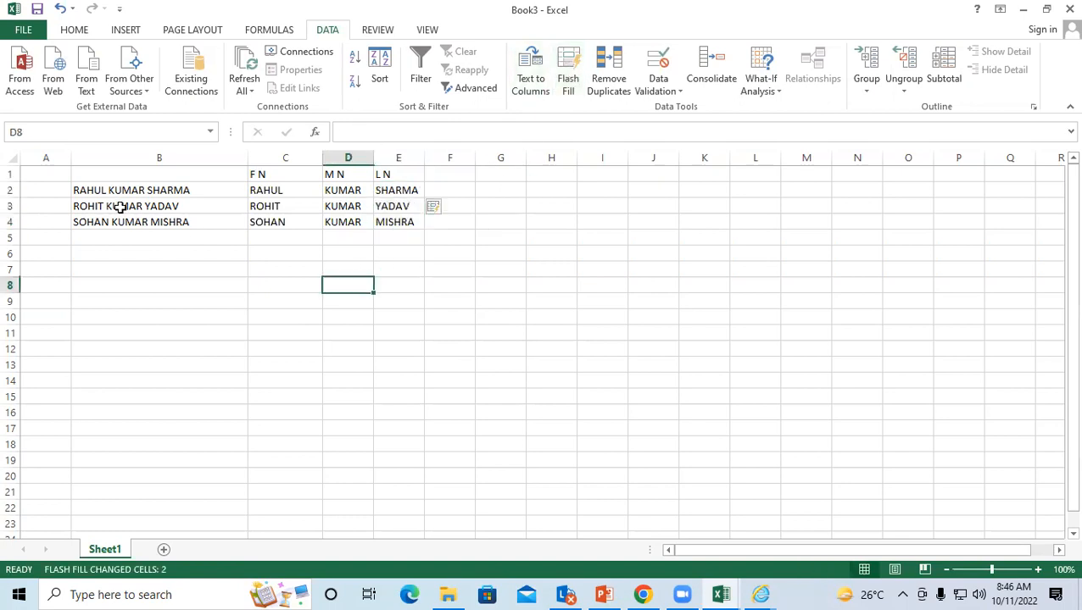
Step: Add the title MR to the full names in B2, B3 and B4
double_click(75, 189)
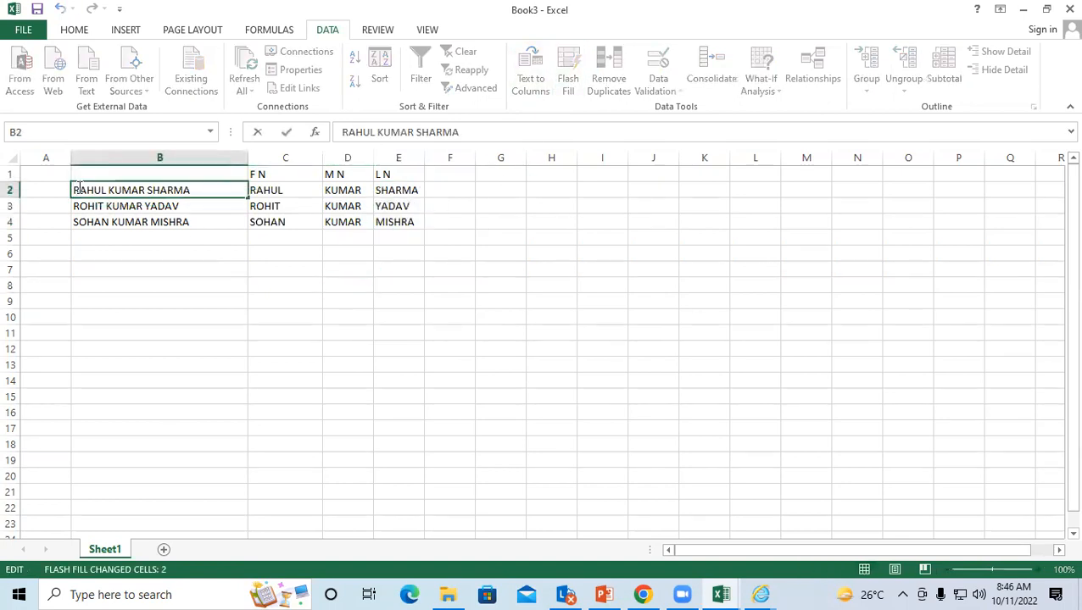
type("MR")
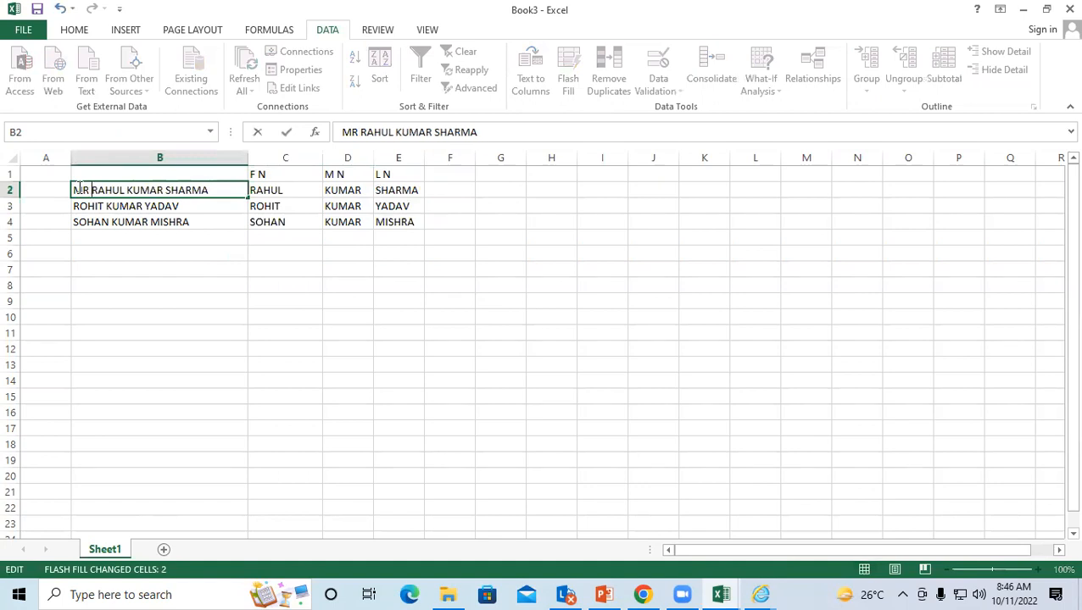
left_click(70, 206)
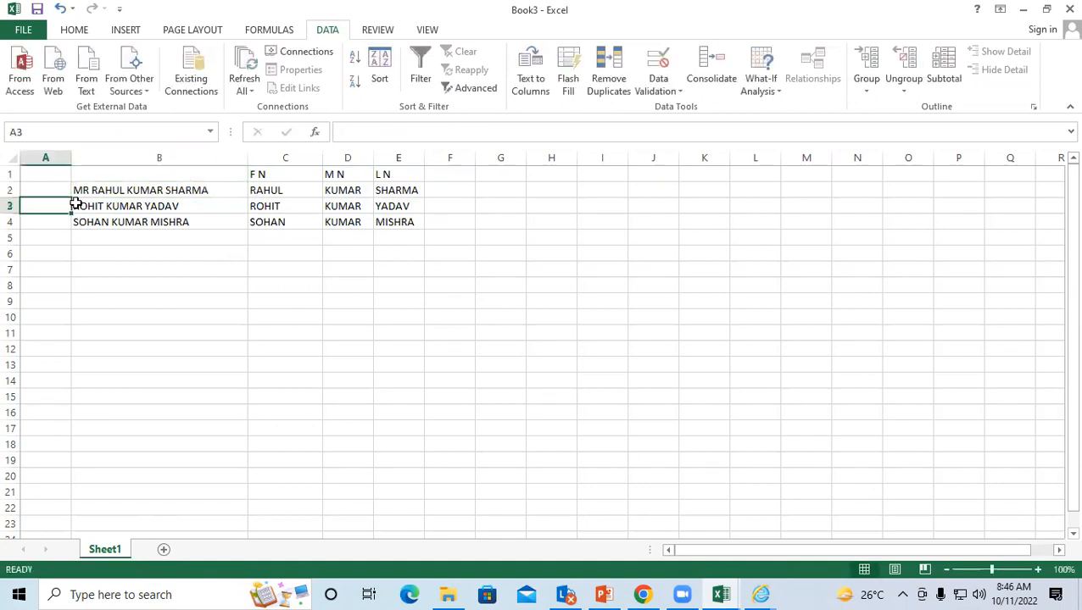
double_click(74, 206)
type("MR")
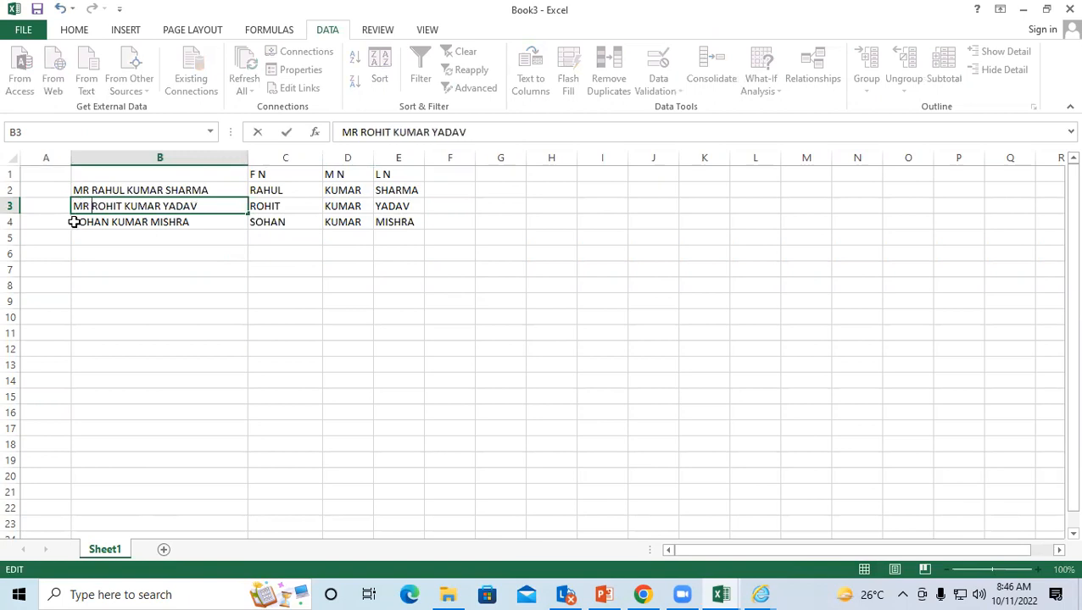
double_click(74, 222)
type("MR")
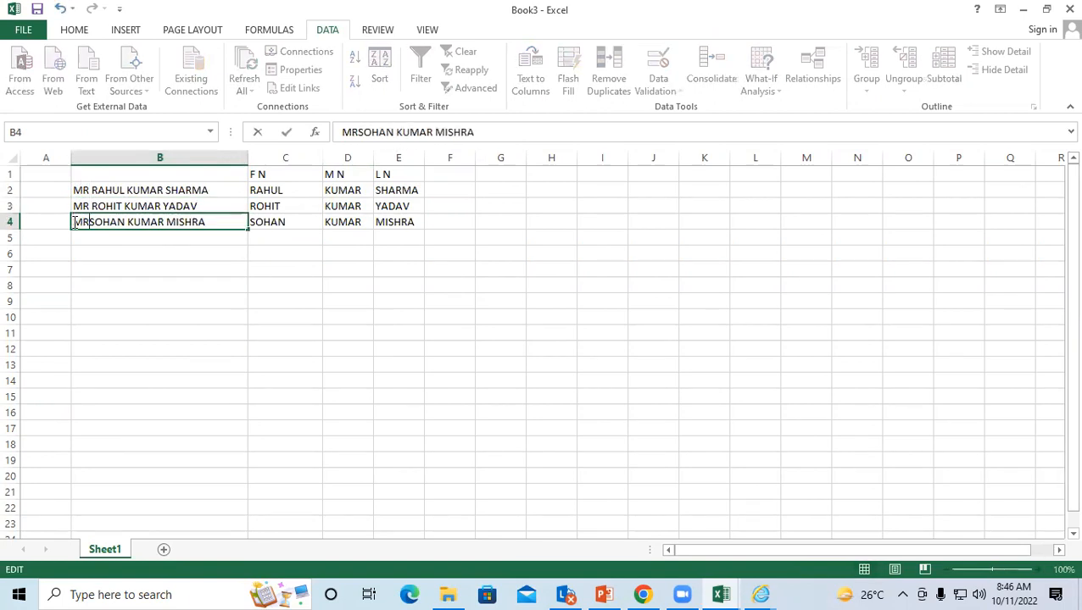
left_click(212, 288)
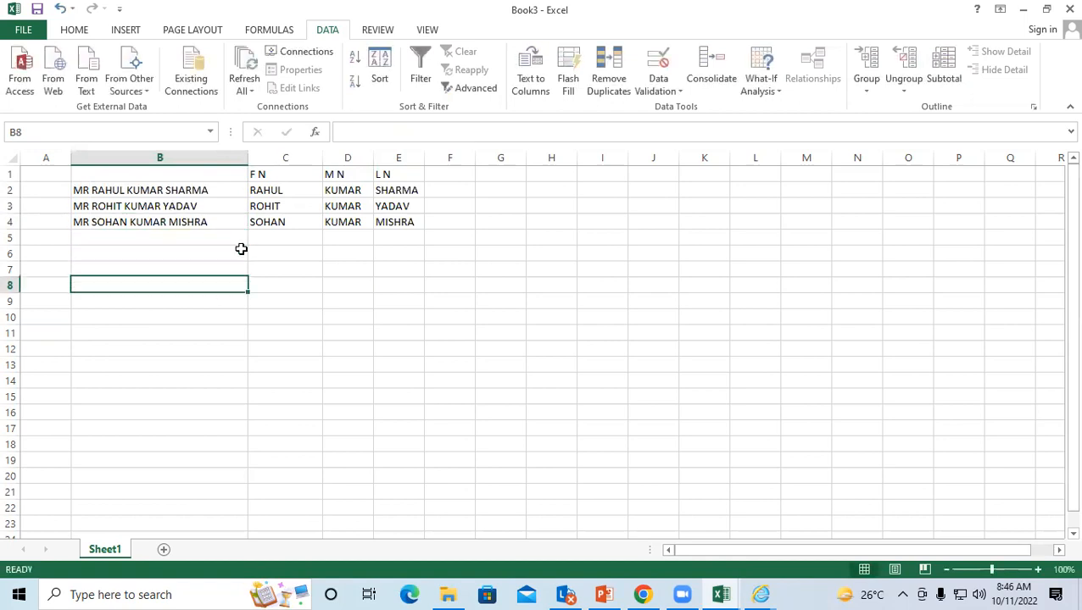
Step: Insert a new column before F N and Flash Fill the title MR into C2:C4
left_click(284, 157)
left_click(74, 32)
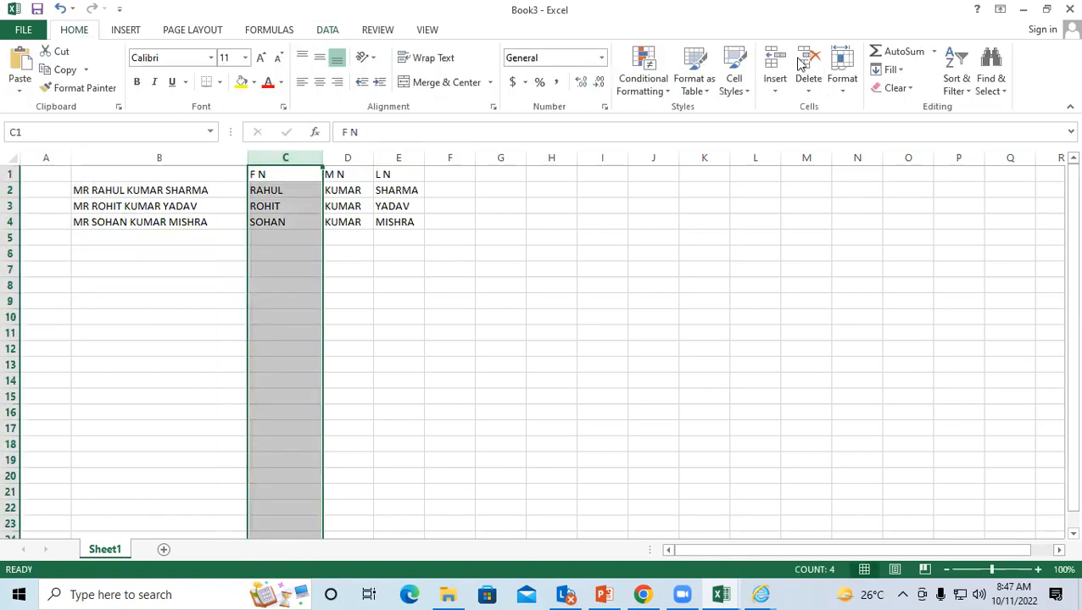
left_click(774, 68)
left_click(273, 347)
left_click(344, 190)
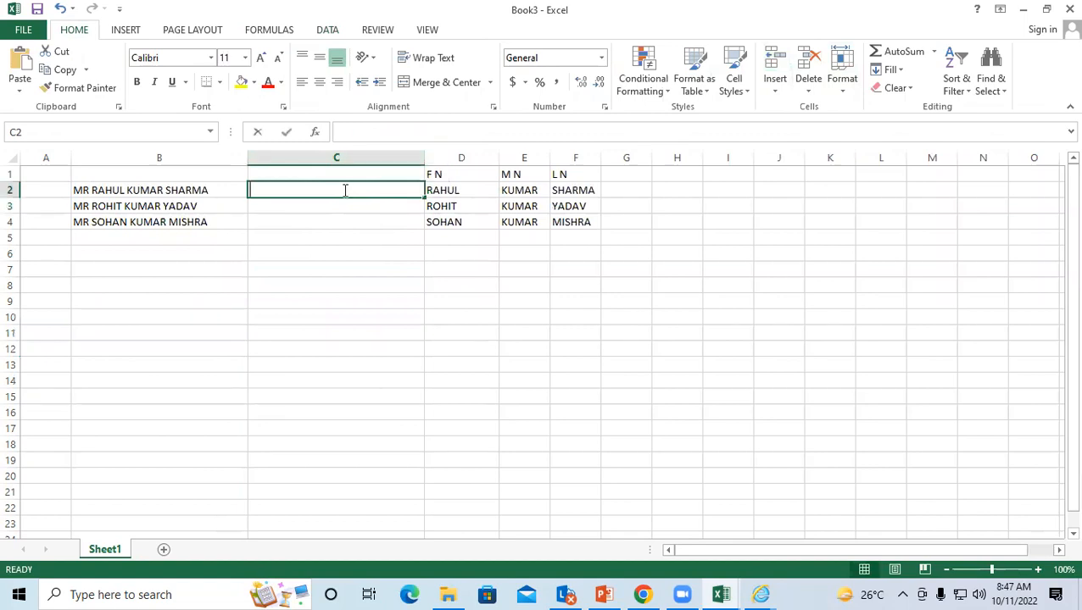
type("MR")
key("Return")
left_click_drag(344, 190, 339, 219)
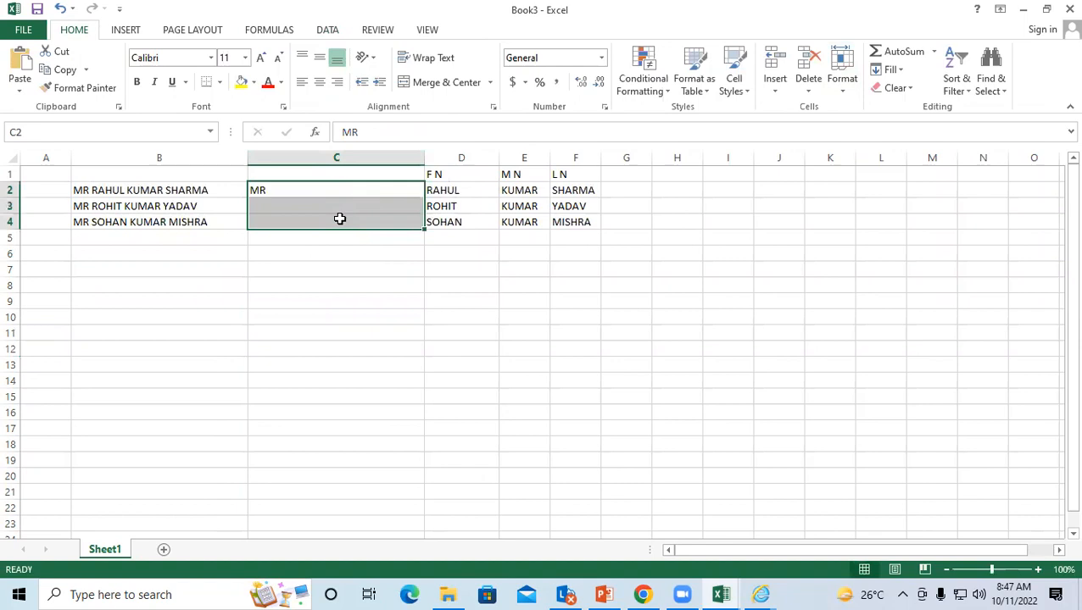
key("ctrl+e")
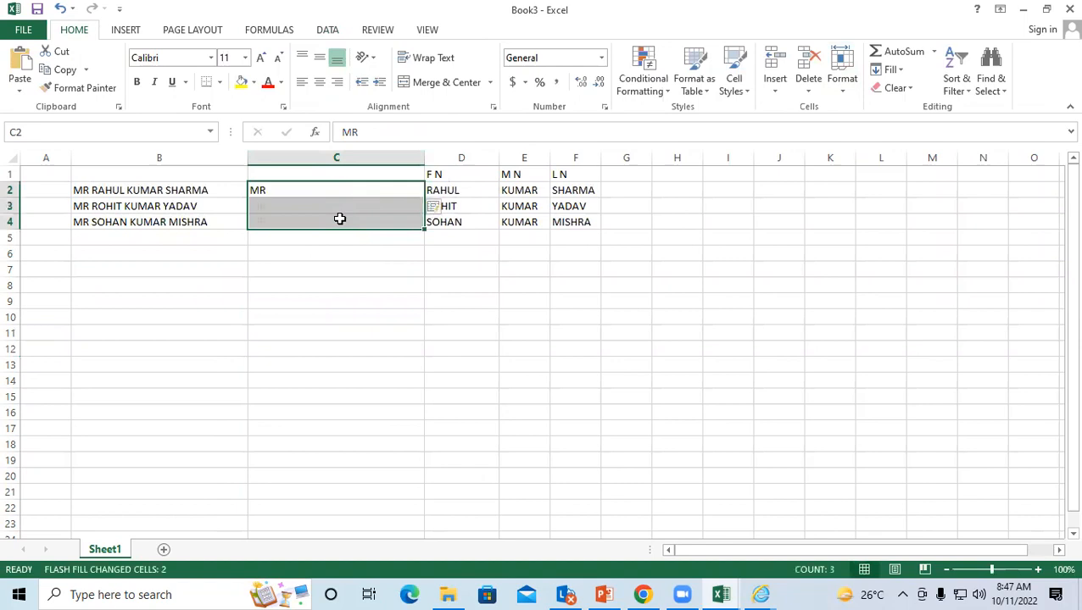
left_click(500, 265)
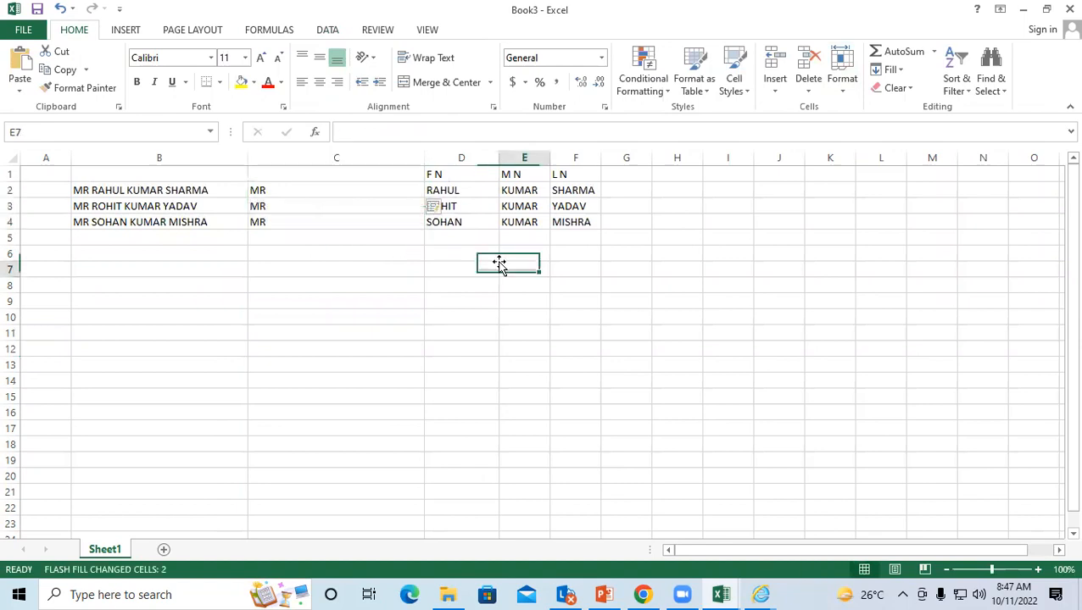
left_click(476, 206)
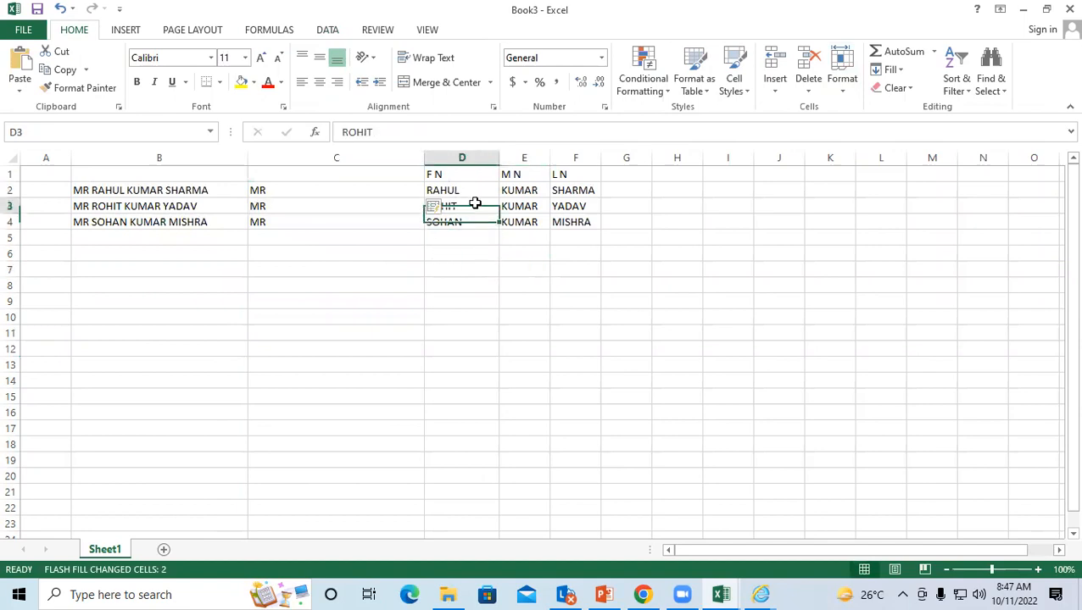
left_click(409, 253)
left_click(358, 207)
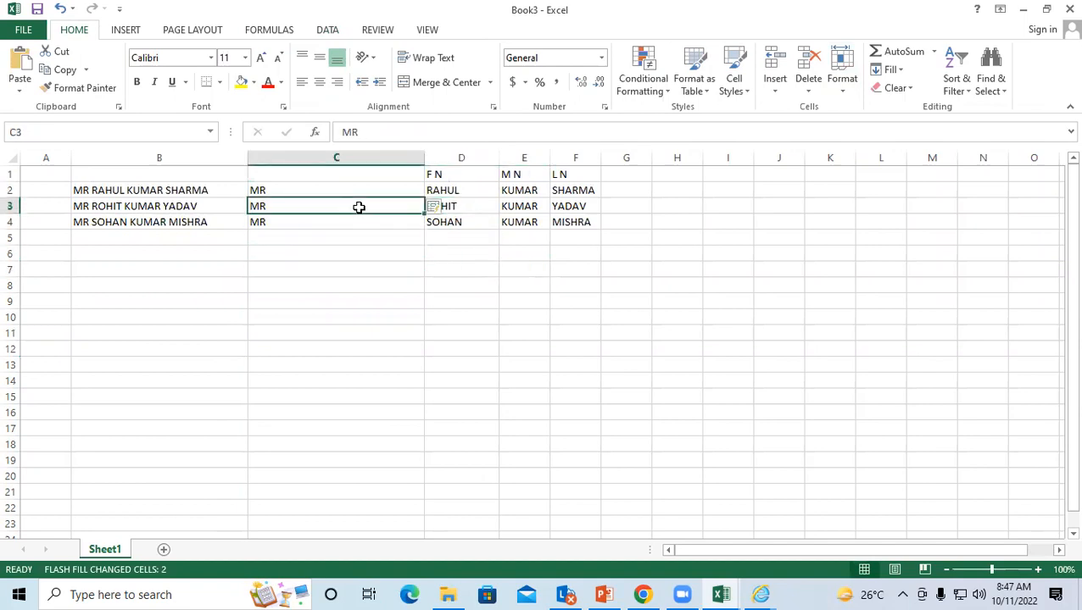
left_click(353, 250)
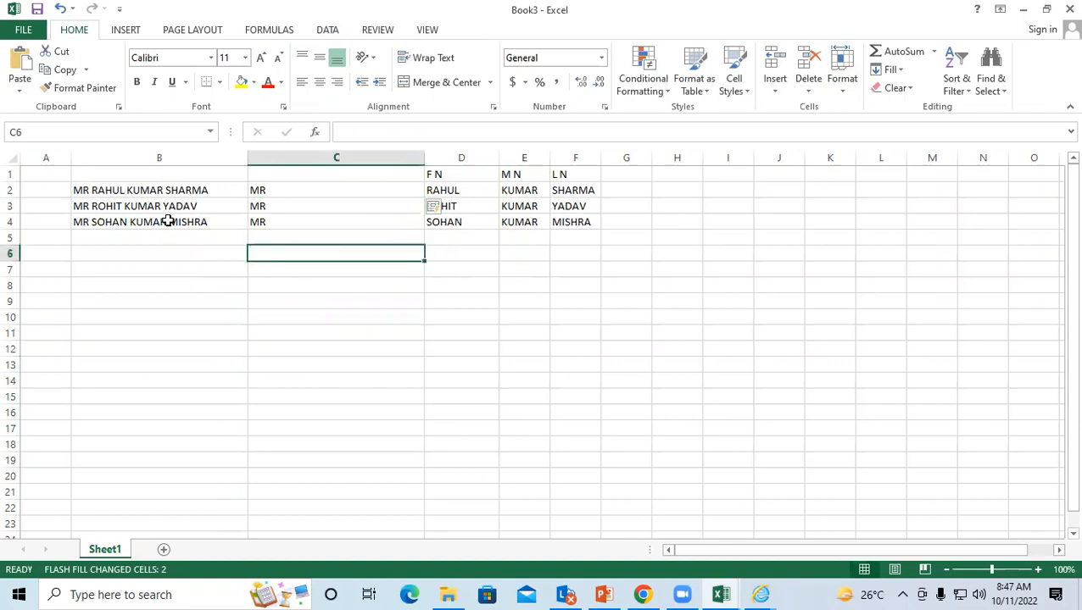
left_click(329, 272)
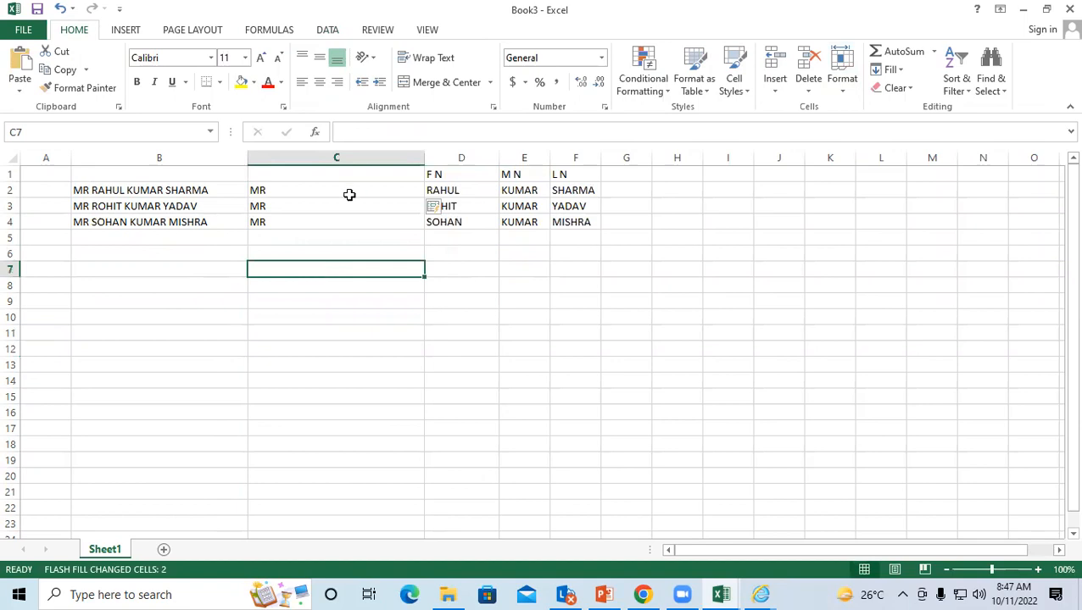
left_click_drag(338, 179, 583, 228)
key("Delete")
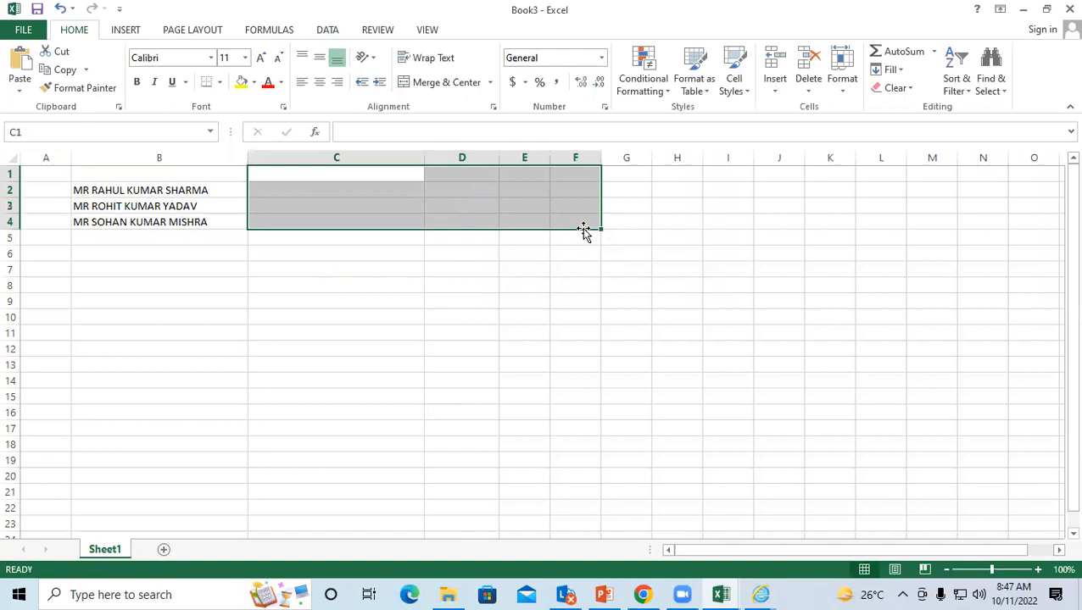
left_click(466, 250)
left_click(297, 187)
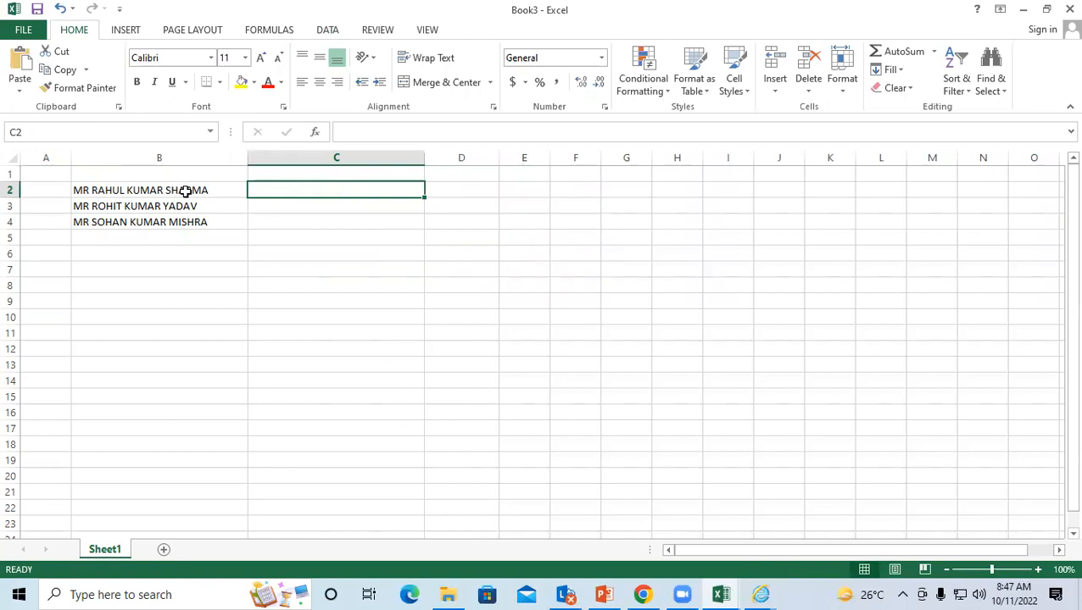
left_click(289, 206)
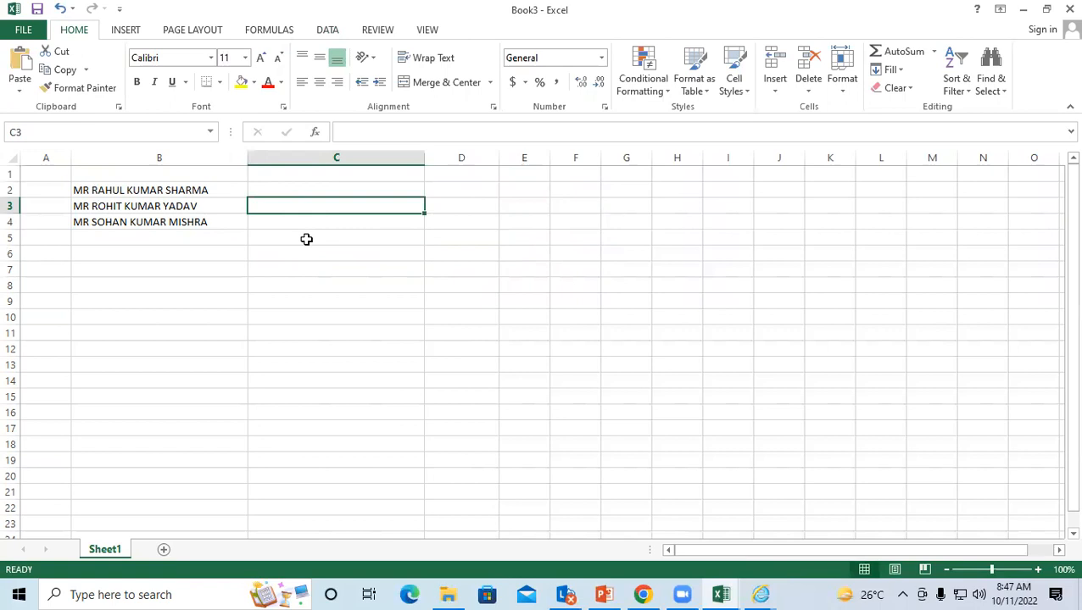
left_click(372, 225)
left_click_drag(340, 200, 337, 230)
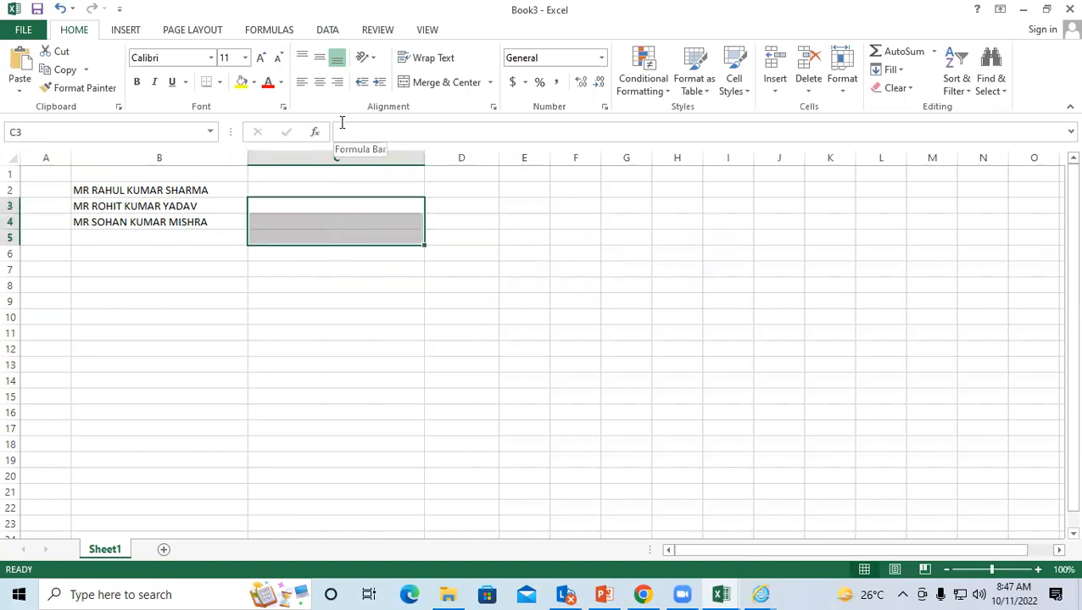
left_click(347, 217)
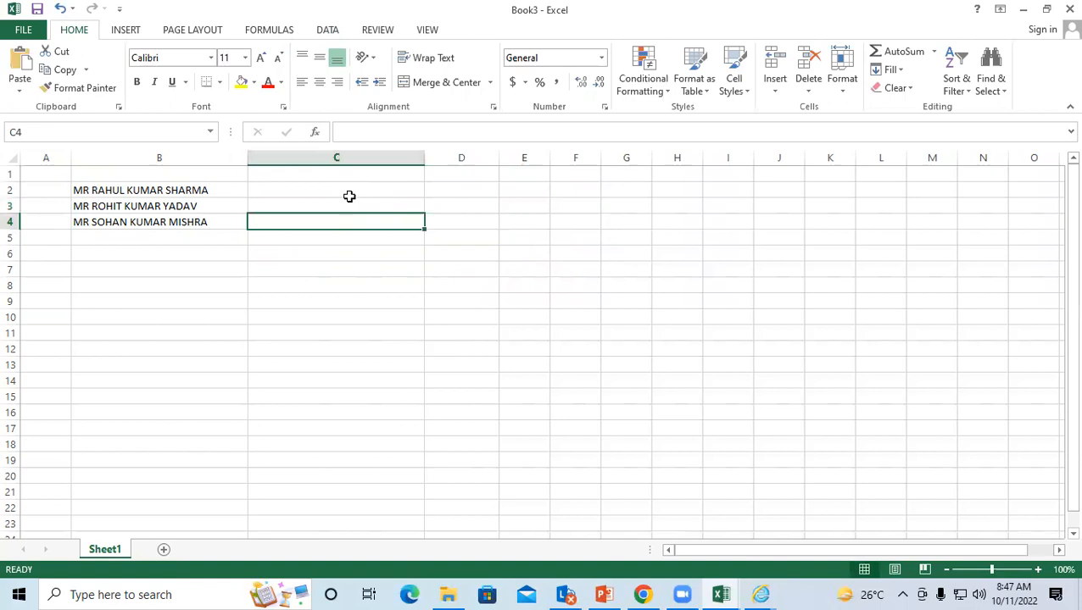
left_click(350, 192)
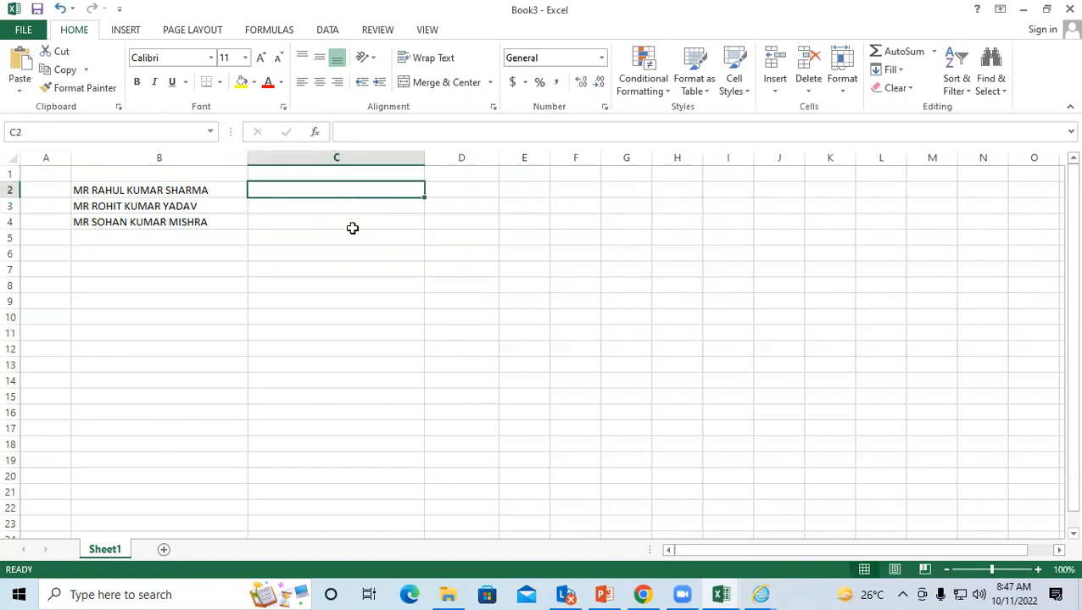
left_click(353, 233)
left_click(374, 298)
left_click(352, 206)
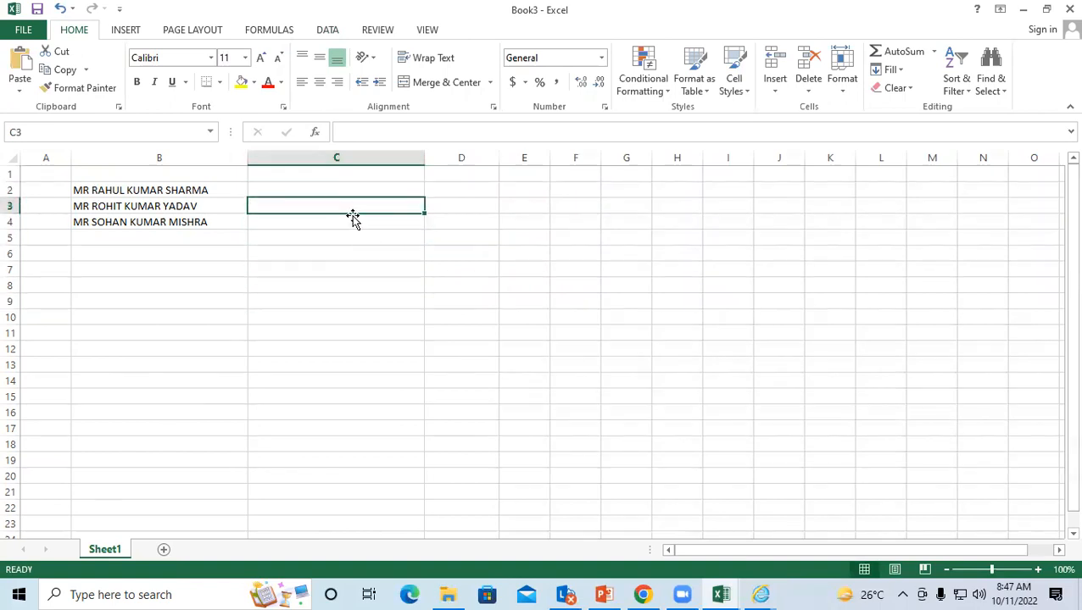
left_click(215, 254)
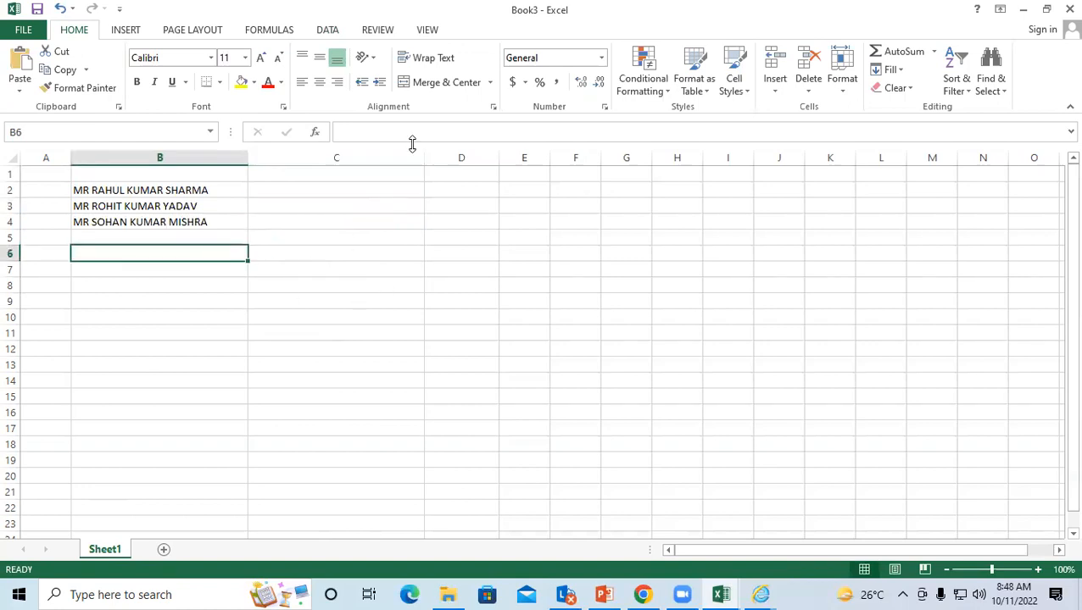
left_click(392, 188)
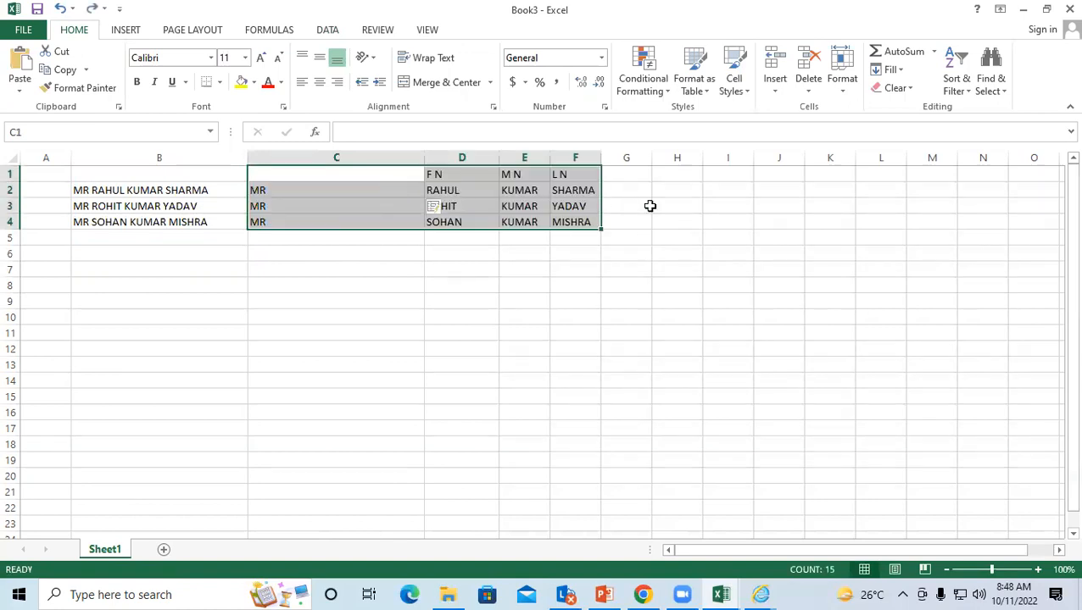
left_click(649, 205)
left_click_drag(651, 158, 780, 157)
left_click(675, 269)
left_click(660, 189)
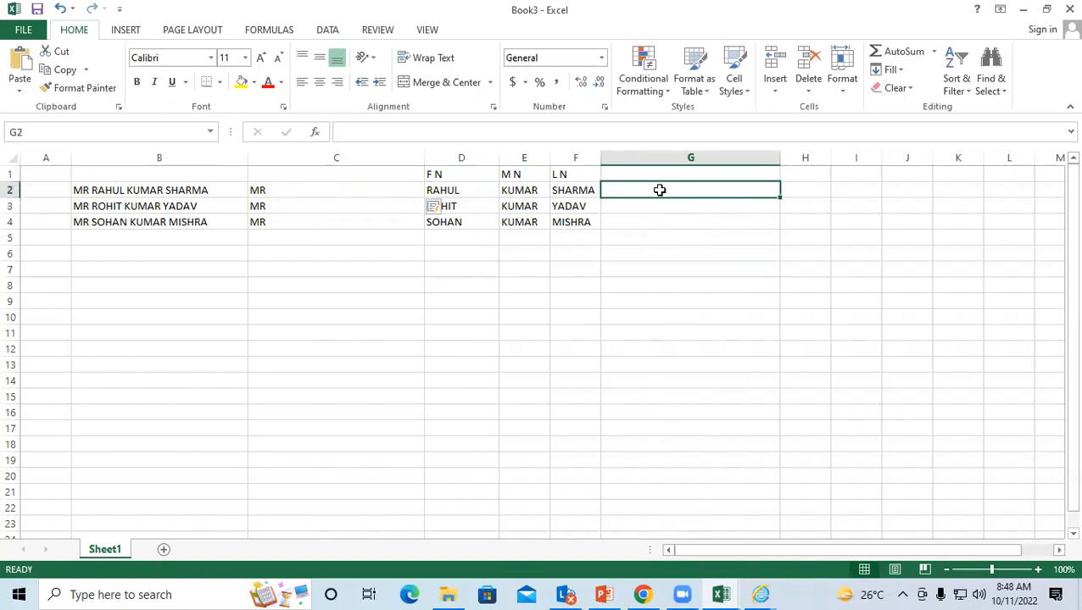
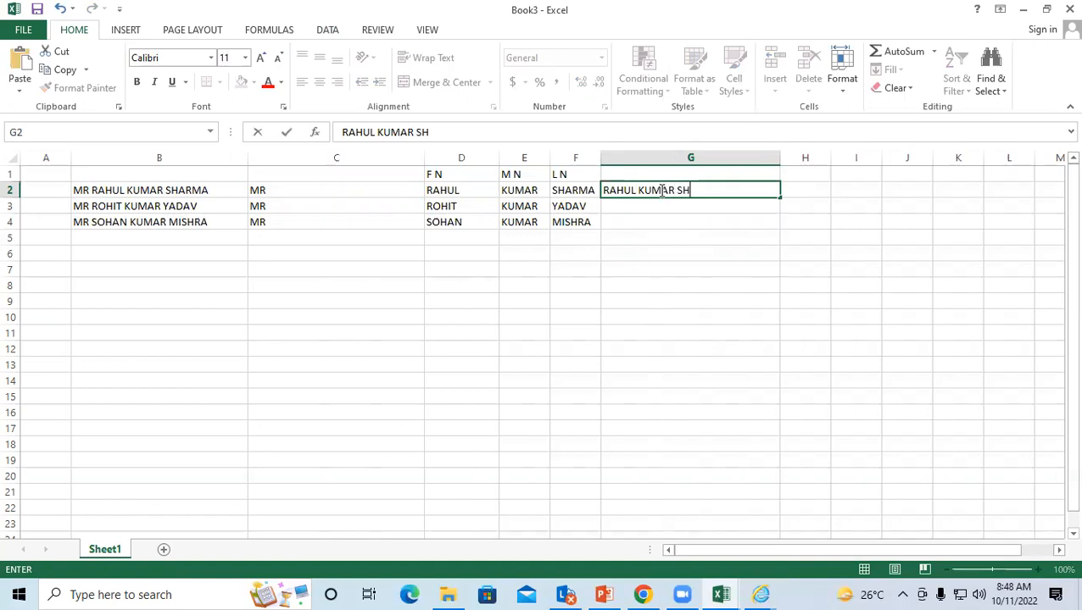
key("Return")
left_click_drag(659, 190, 657, 220)
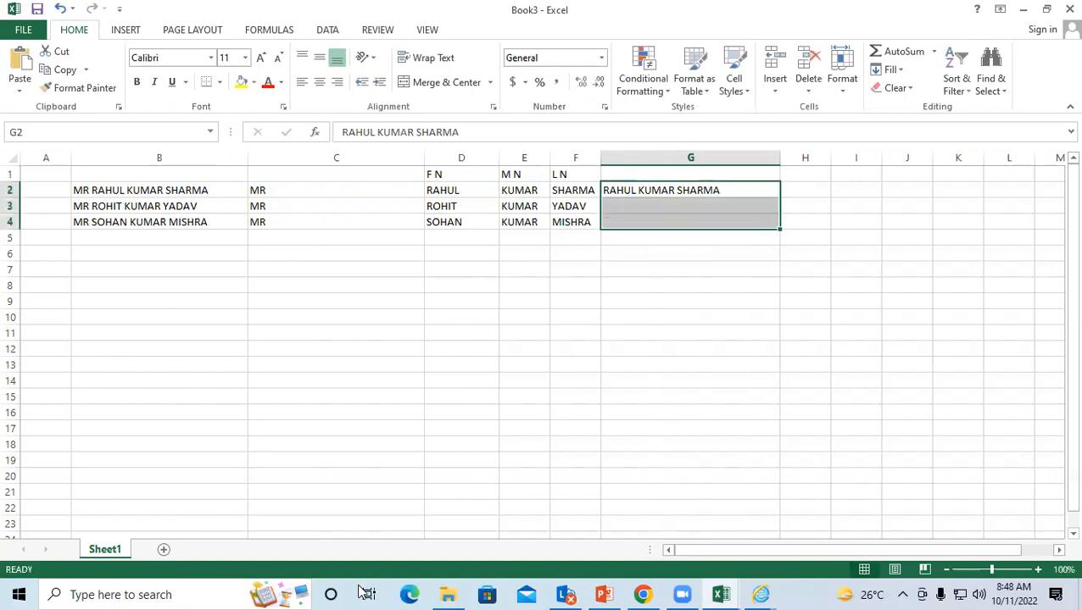
left_click(315, 34)
left_click(568, 64)
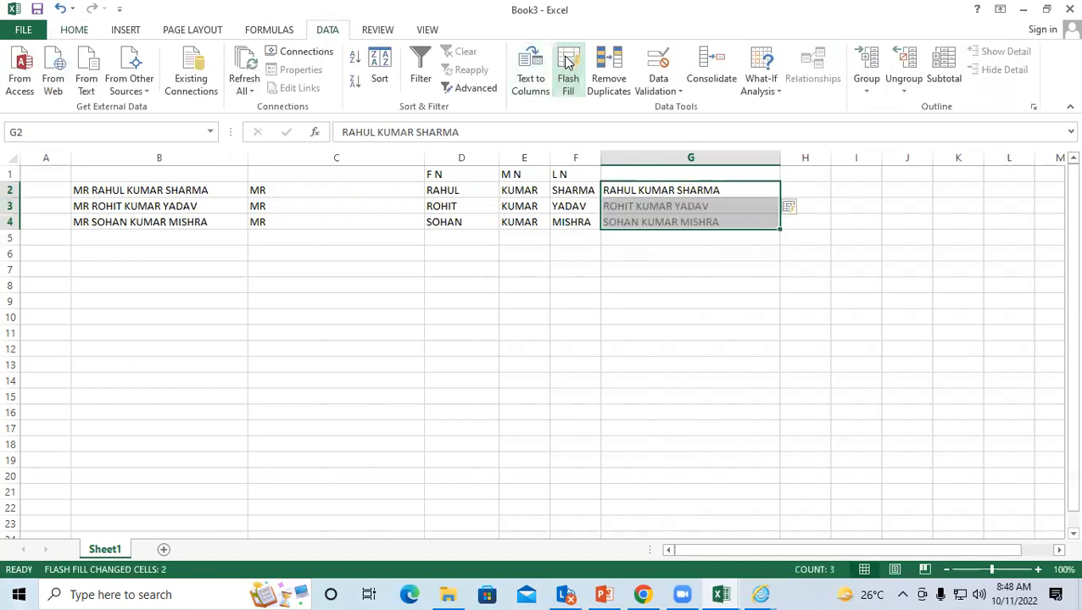
left_click(683, 245)
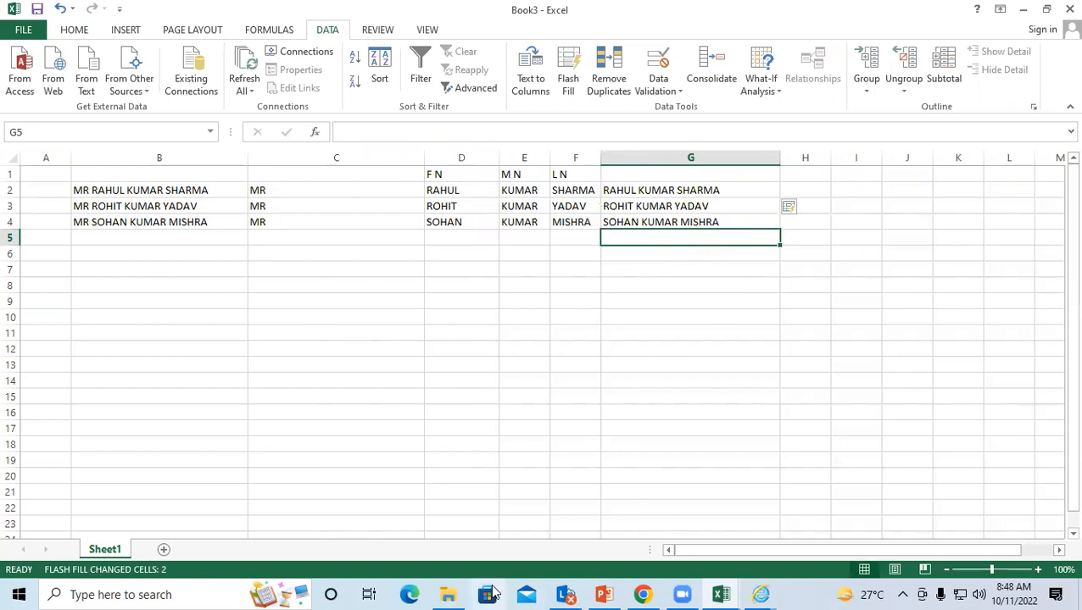
left_click(794, 328)
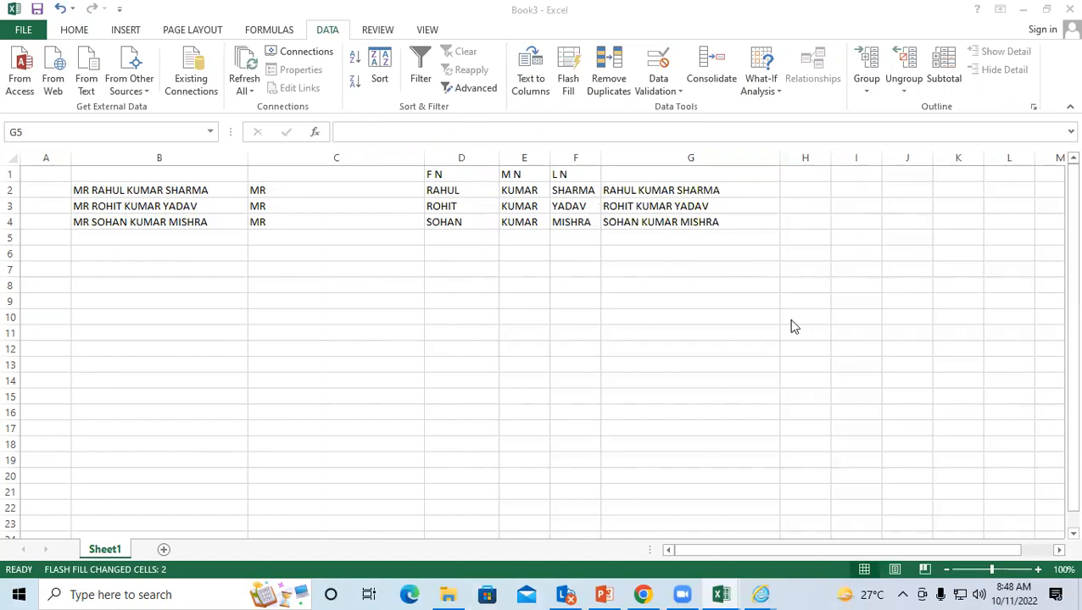